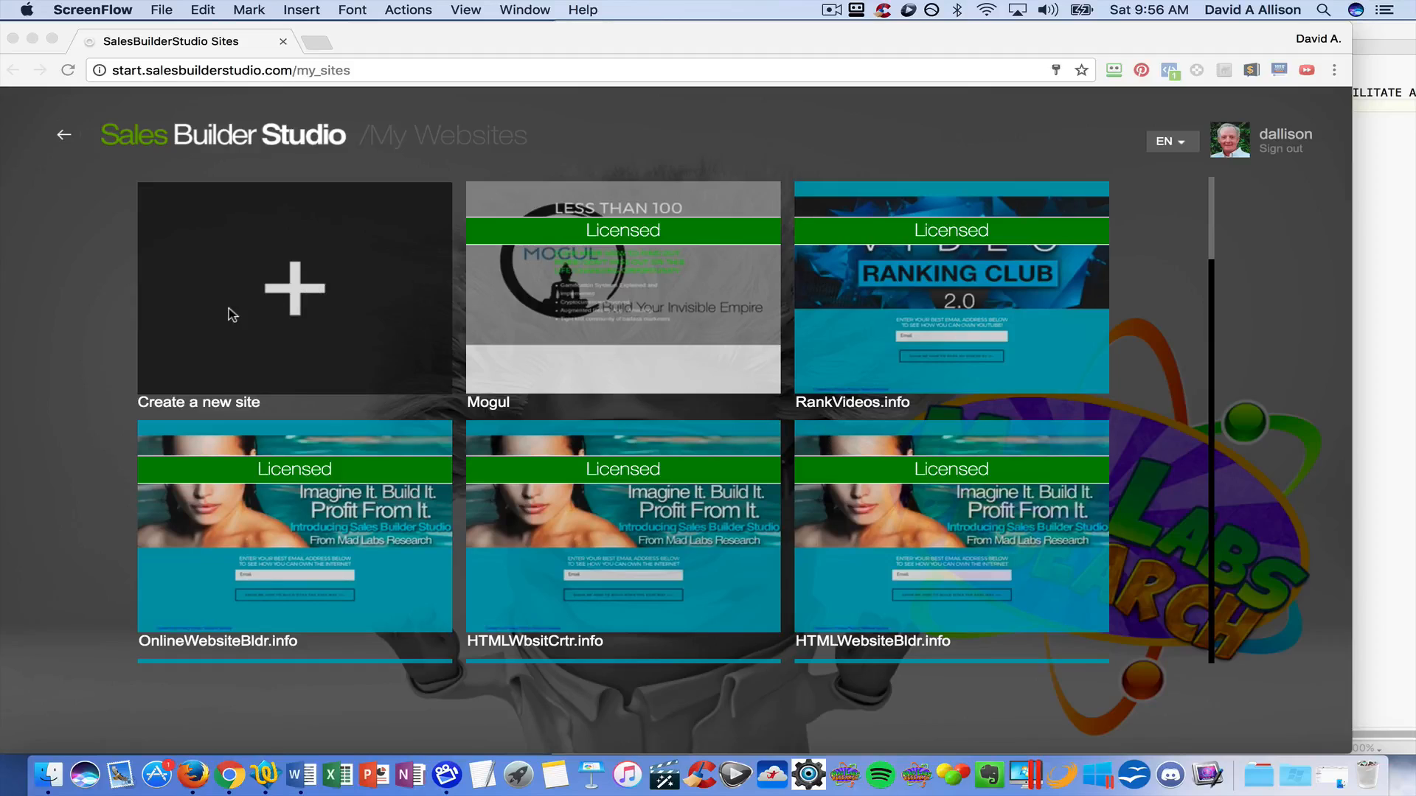
Start creating a new site and browse the Photography, Business and Restaurants template categories
{"action": "left_click", "coordinate": [294, 293]}
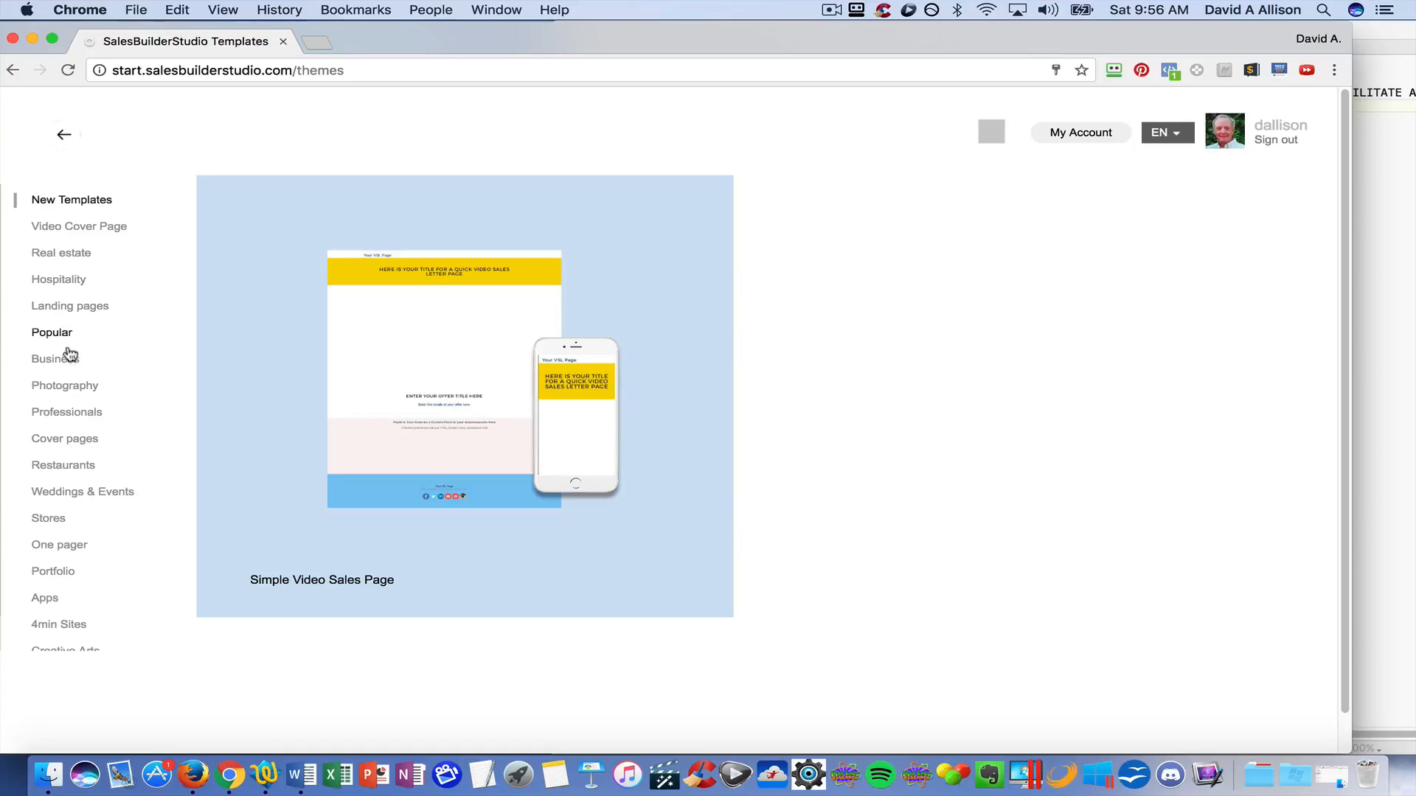
{"action": "left_click", "coordinate": [72, 388]}
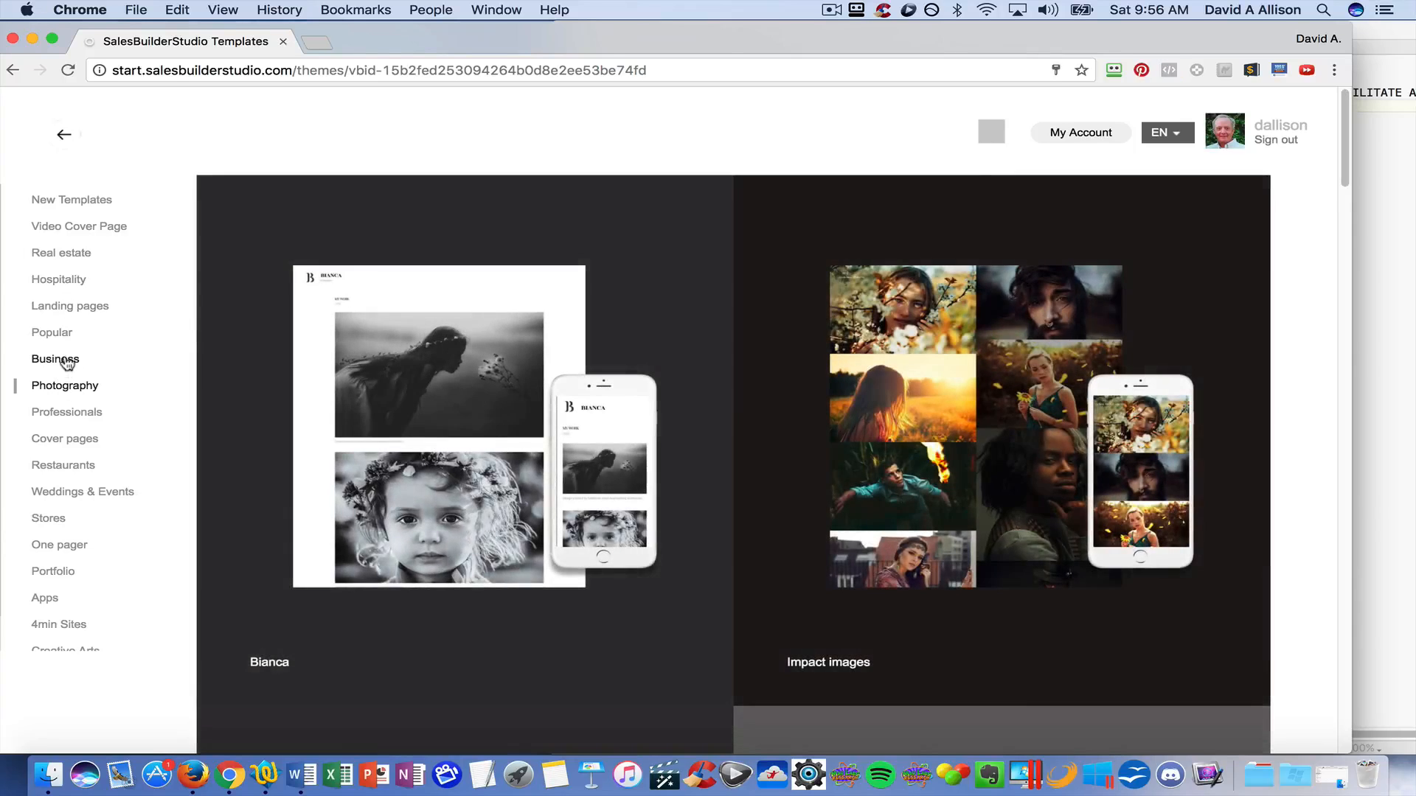
{"action": "left_click", "coordinate": [56, 361]}
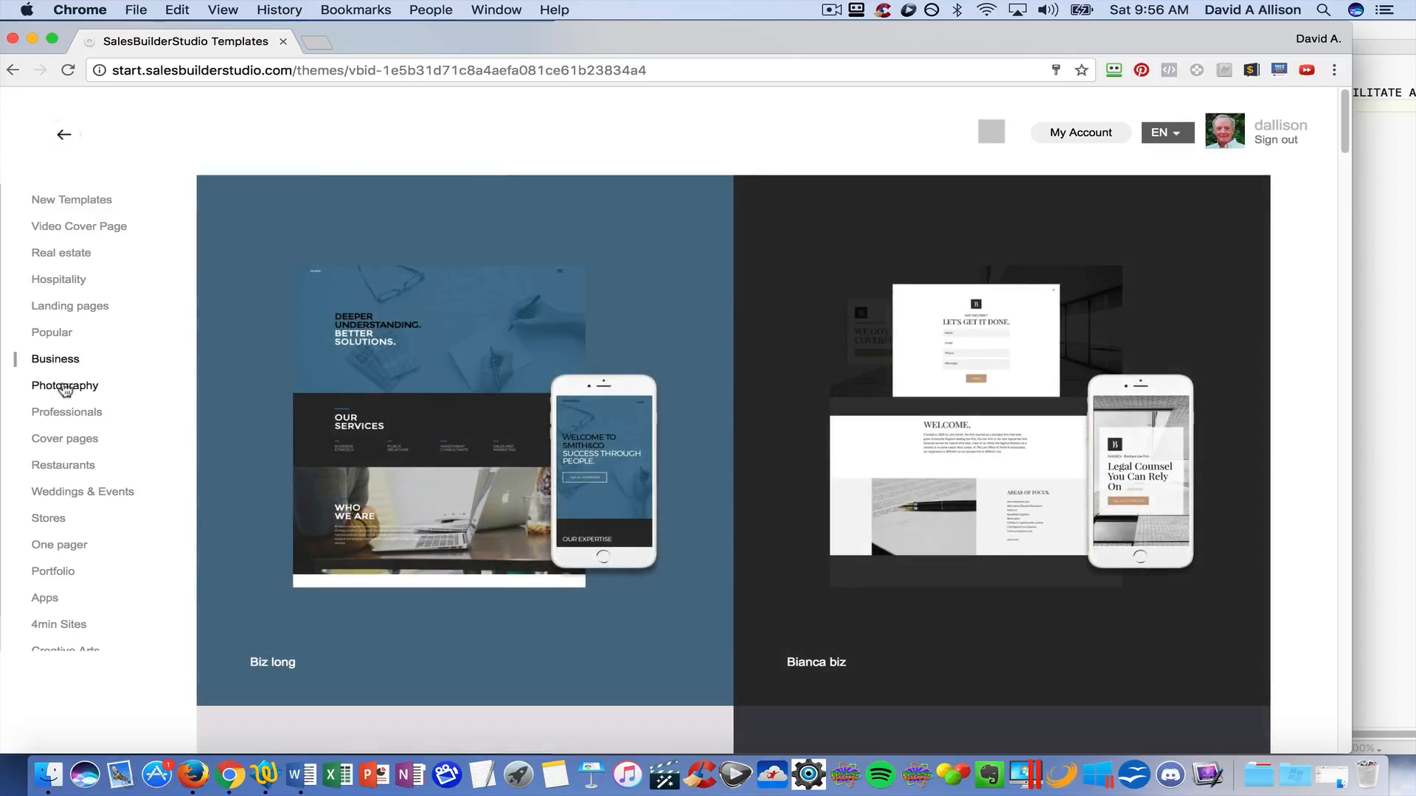
{"action": "left_click", "coordinate": [65, 387]}
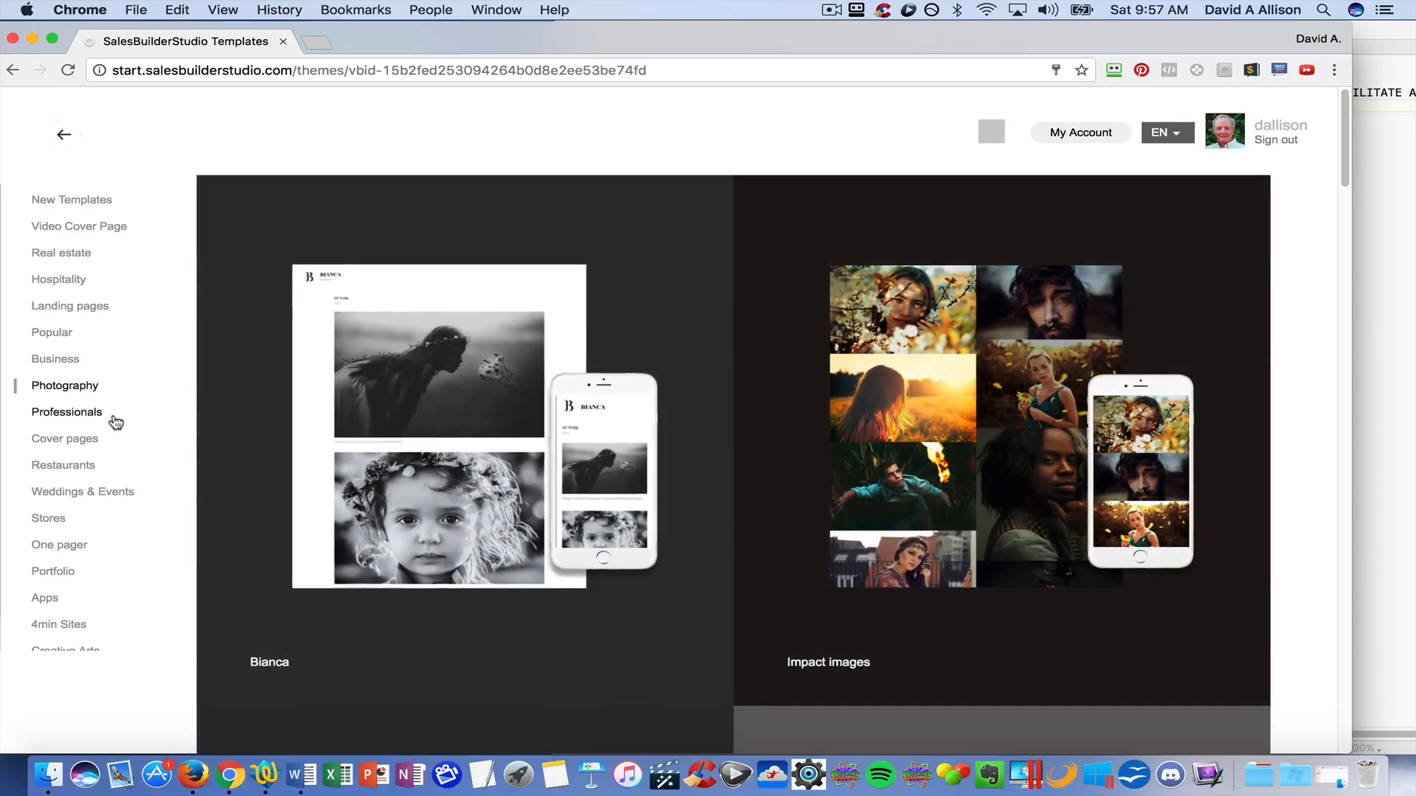
{"action": "left_click", "coordinate": [84, 471]}
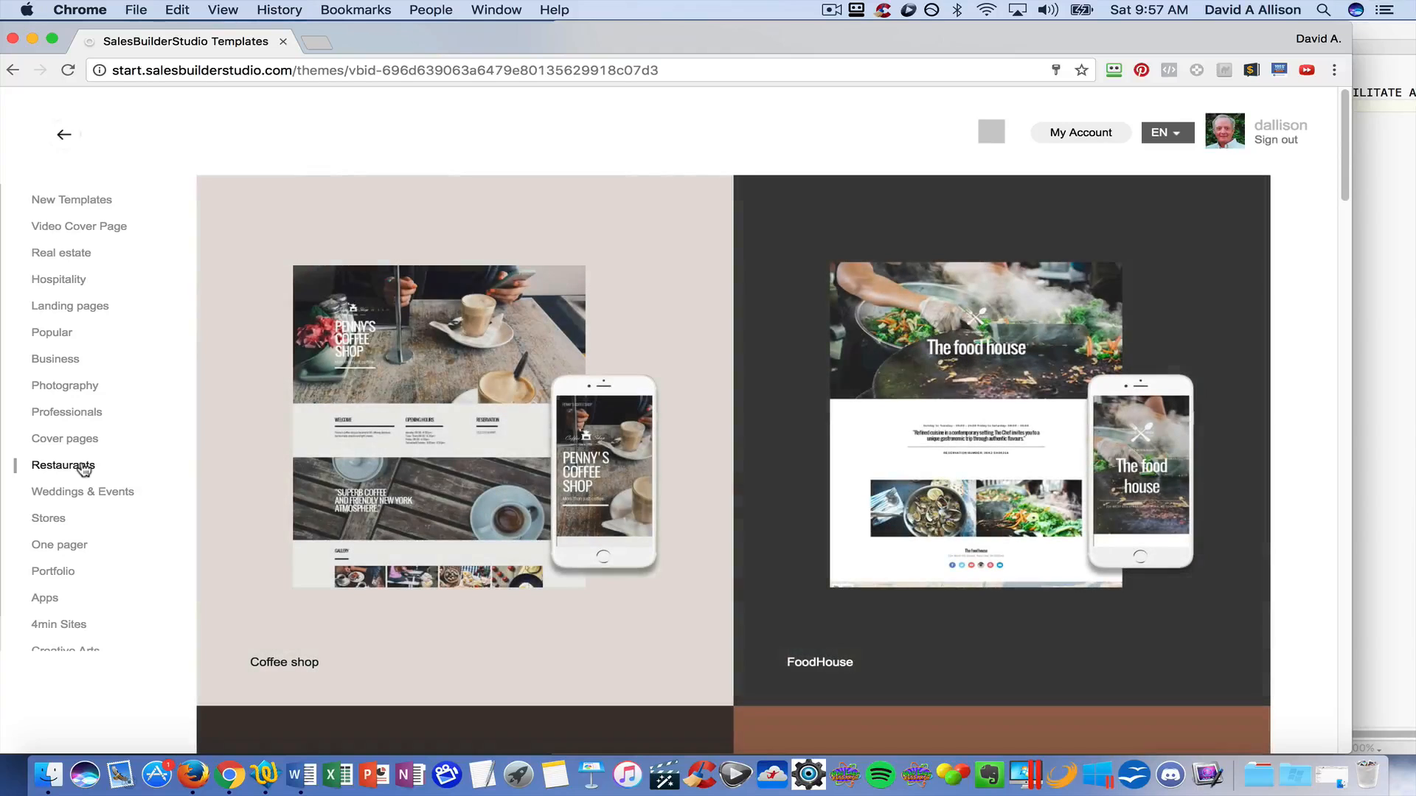
{"action": "mouse_move", "coordinate": [608, 442]}
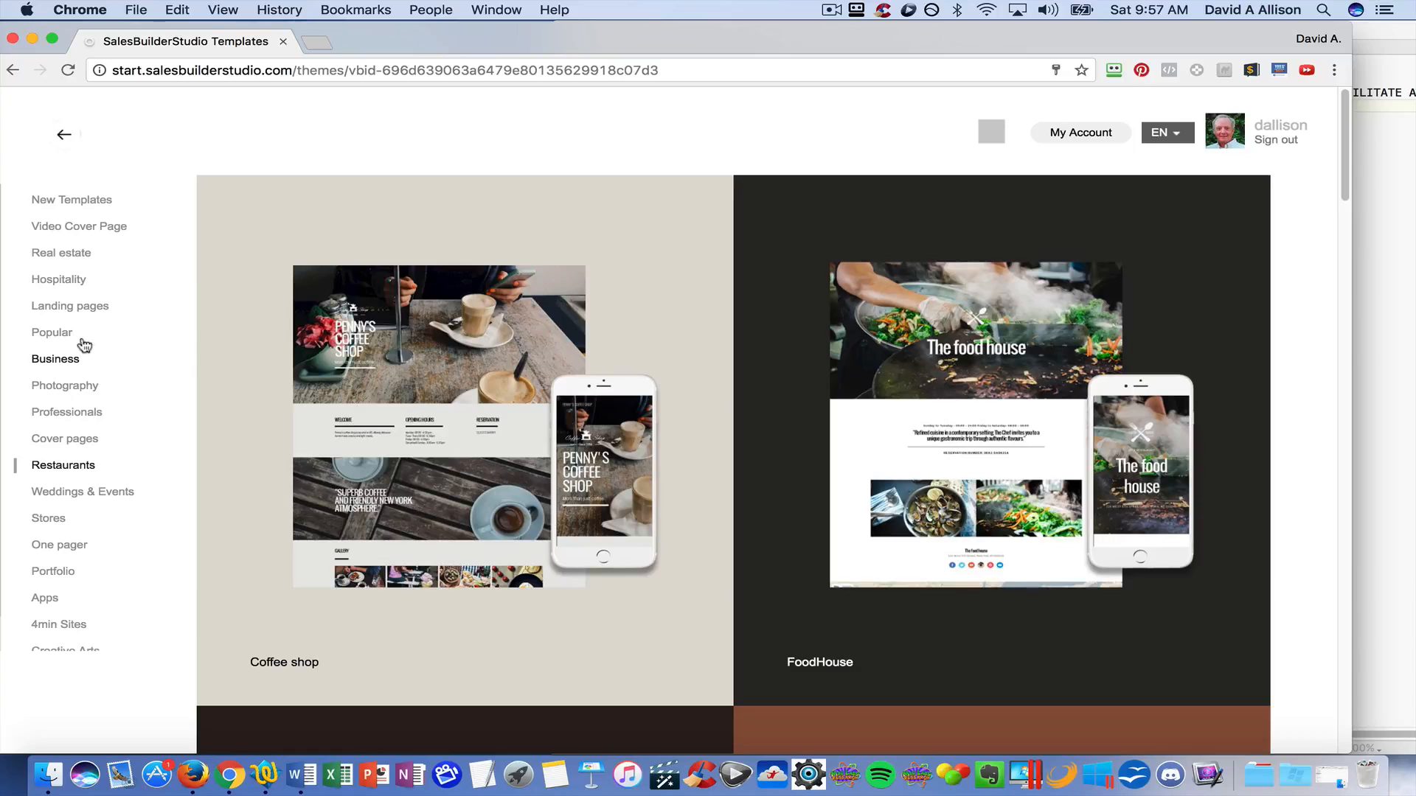
From the Landing pages category, preview the "Landing Page" template with the "Online software at its best" headline and open it for editing
{"action": "left_click", "coordinate": [66, 311]}
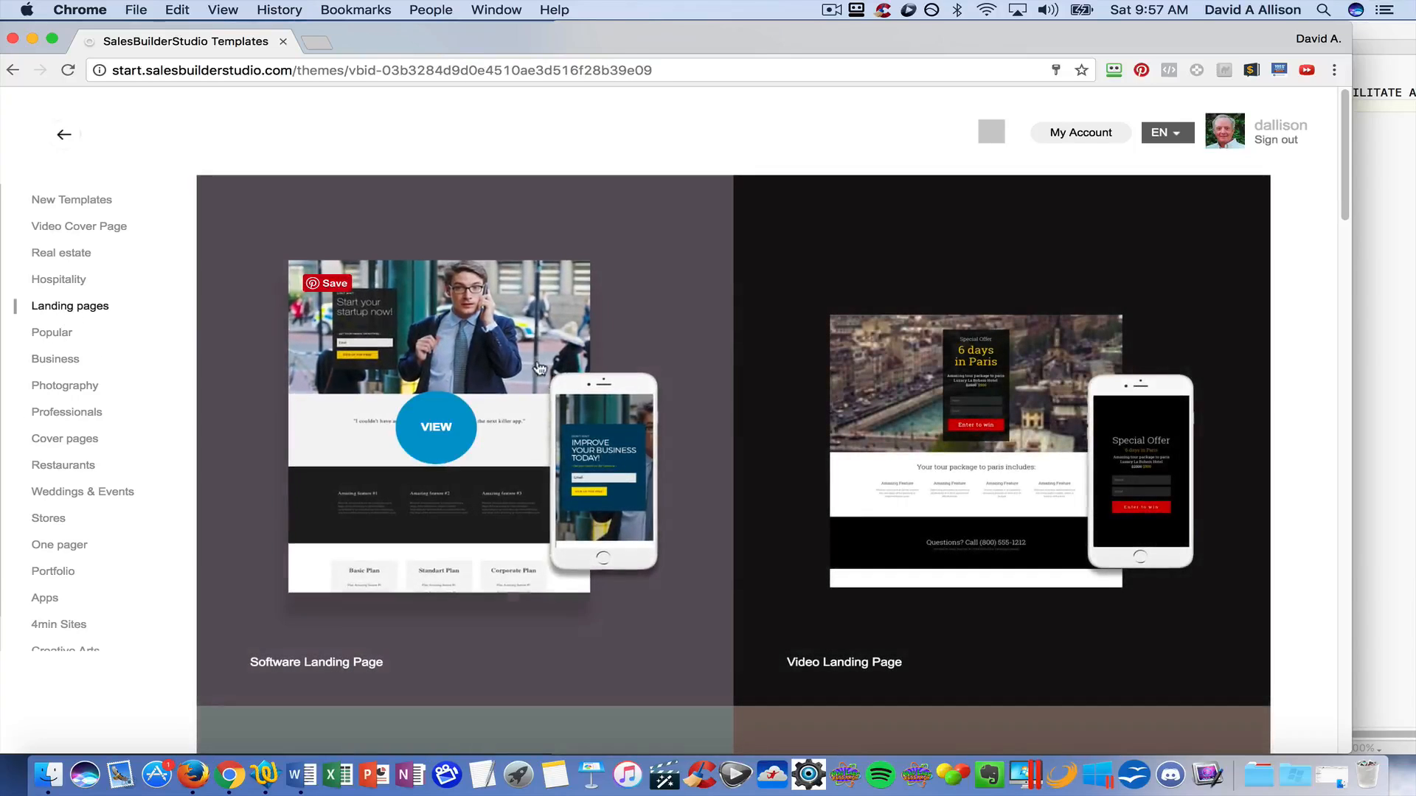
{"action": "scroll", "coordinate": [568, 368], "scroll_direction": "down", "scroll_amount": 3}
{"action": "scroll", "coordinate": [568, 369], "scroll_direction": "down", "scroll_amount": 15}
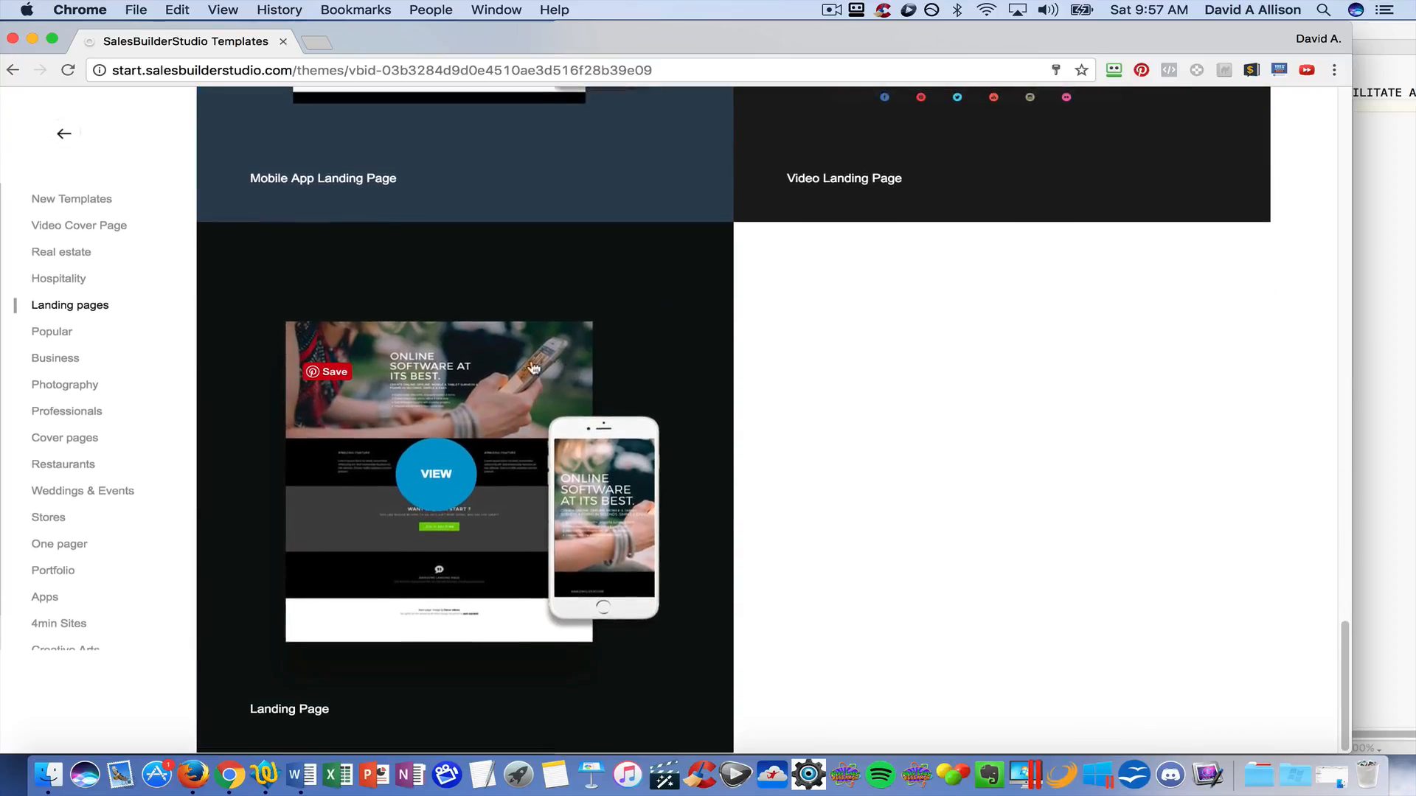
{"action": "left_click", "coordinate": [457, 387]}
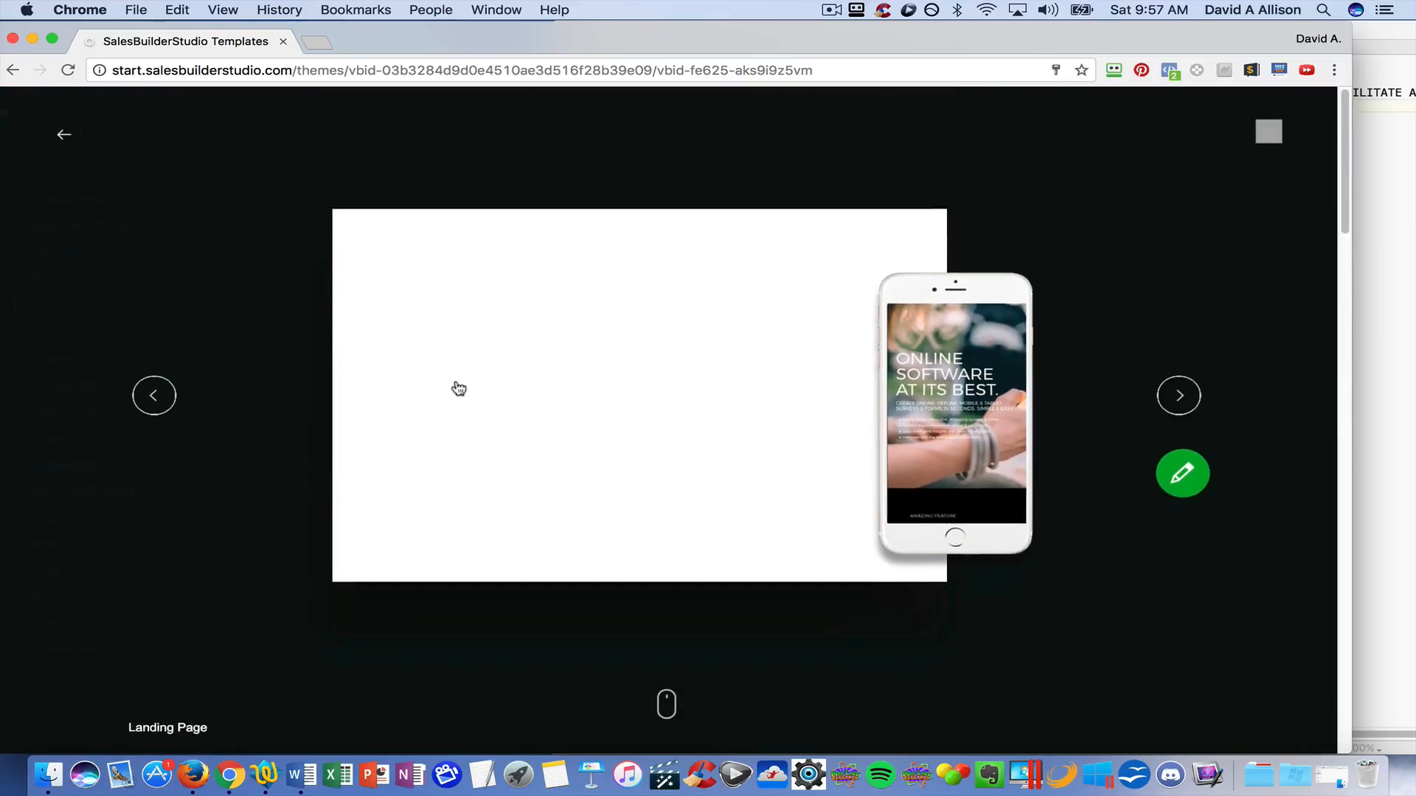
{"action": "scroll", "coordinate": [457, 387], "scroll_direction": "down", "scroll_amount": 3}
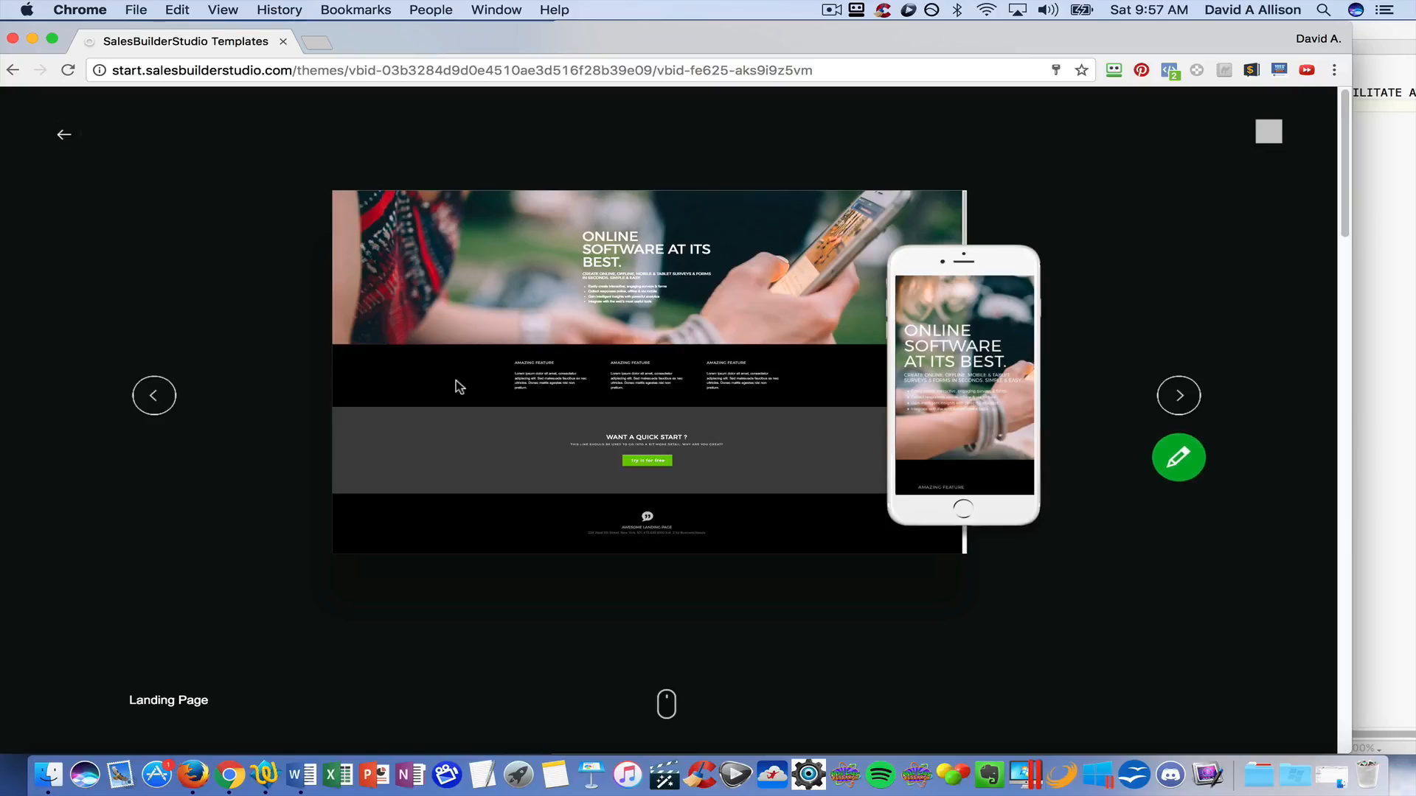
{"action": "left_click", "coordinate": [1169, 460]}
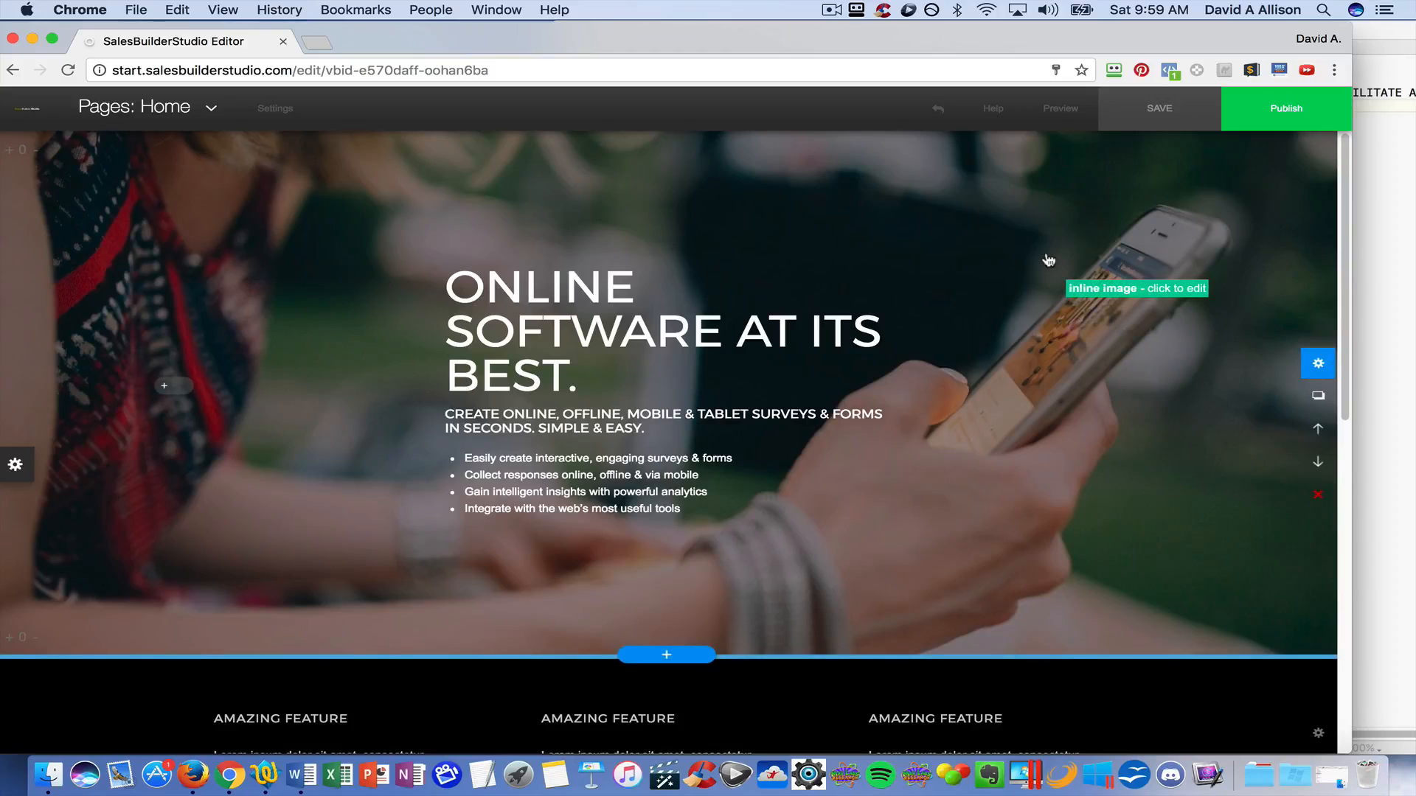
Look through the hero background's image options and the People pictures in the media center, then close it
{"action": "left_click", "coordinate": [1009, 252]}
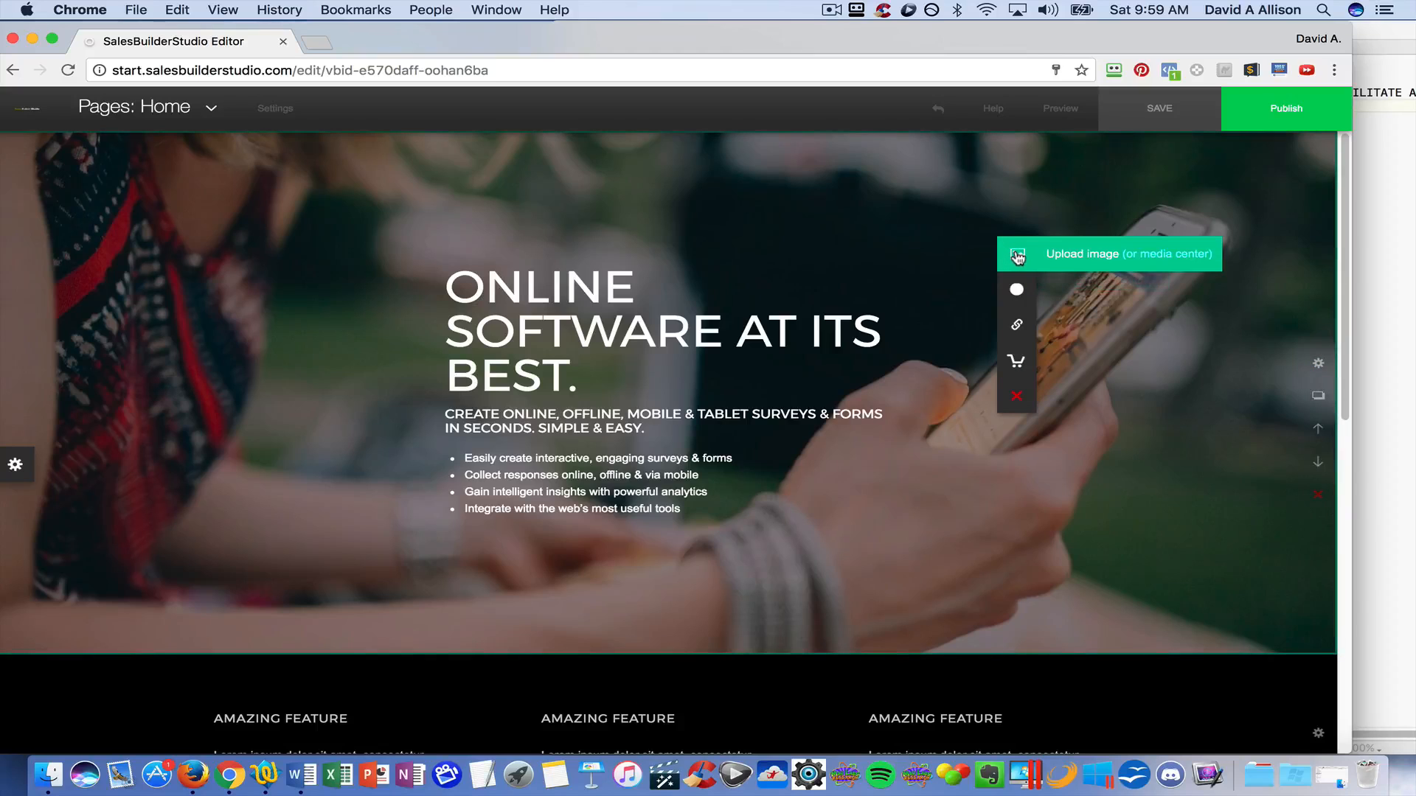
{"action": "left_click", "coordinate": [1018, 290]}
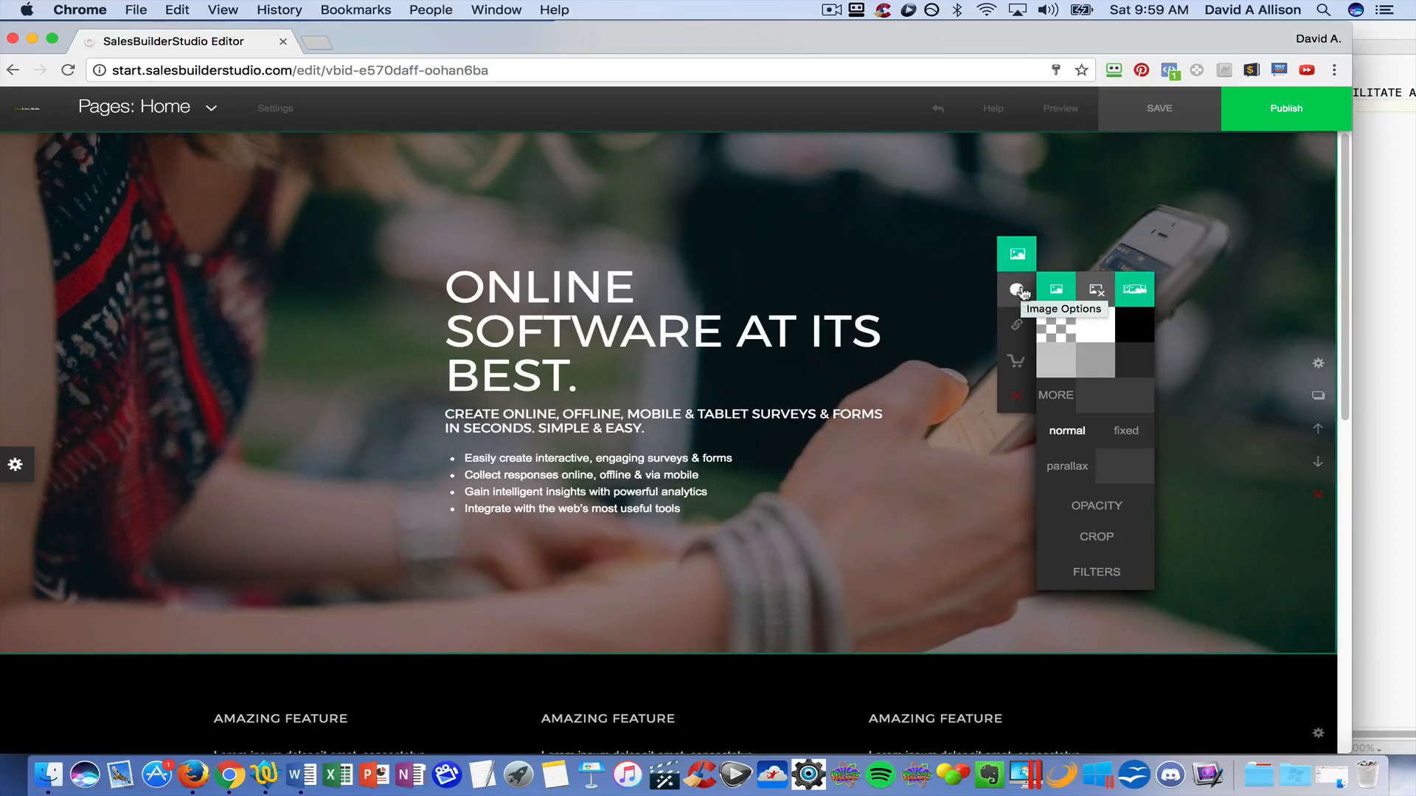
{"action": "left_click", "coordinate": [1018, 291]}
{"action": "left_click", "coordinate": [1018, 291]}
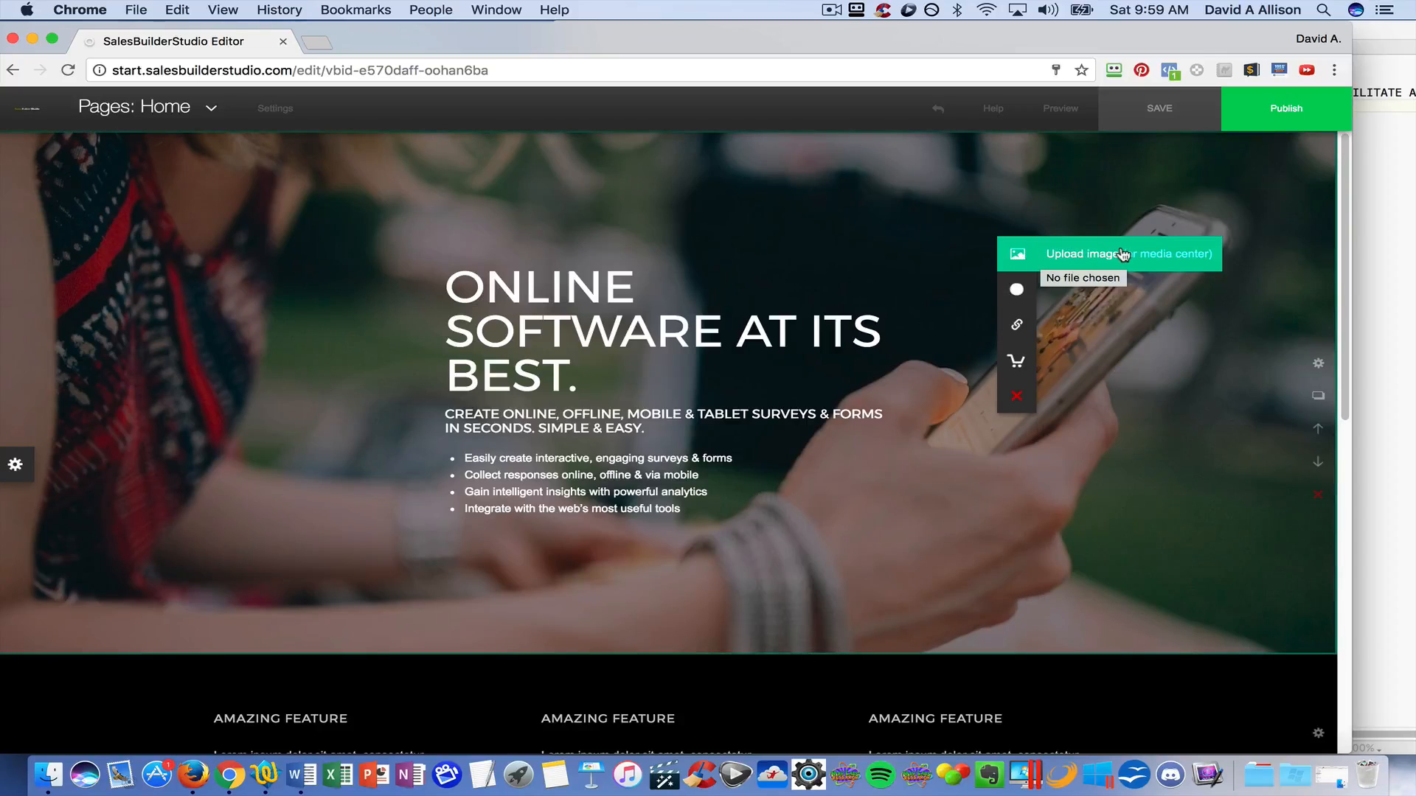
{"action": "left_click", "coordinate": [1154, 256]}
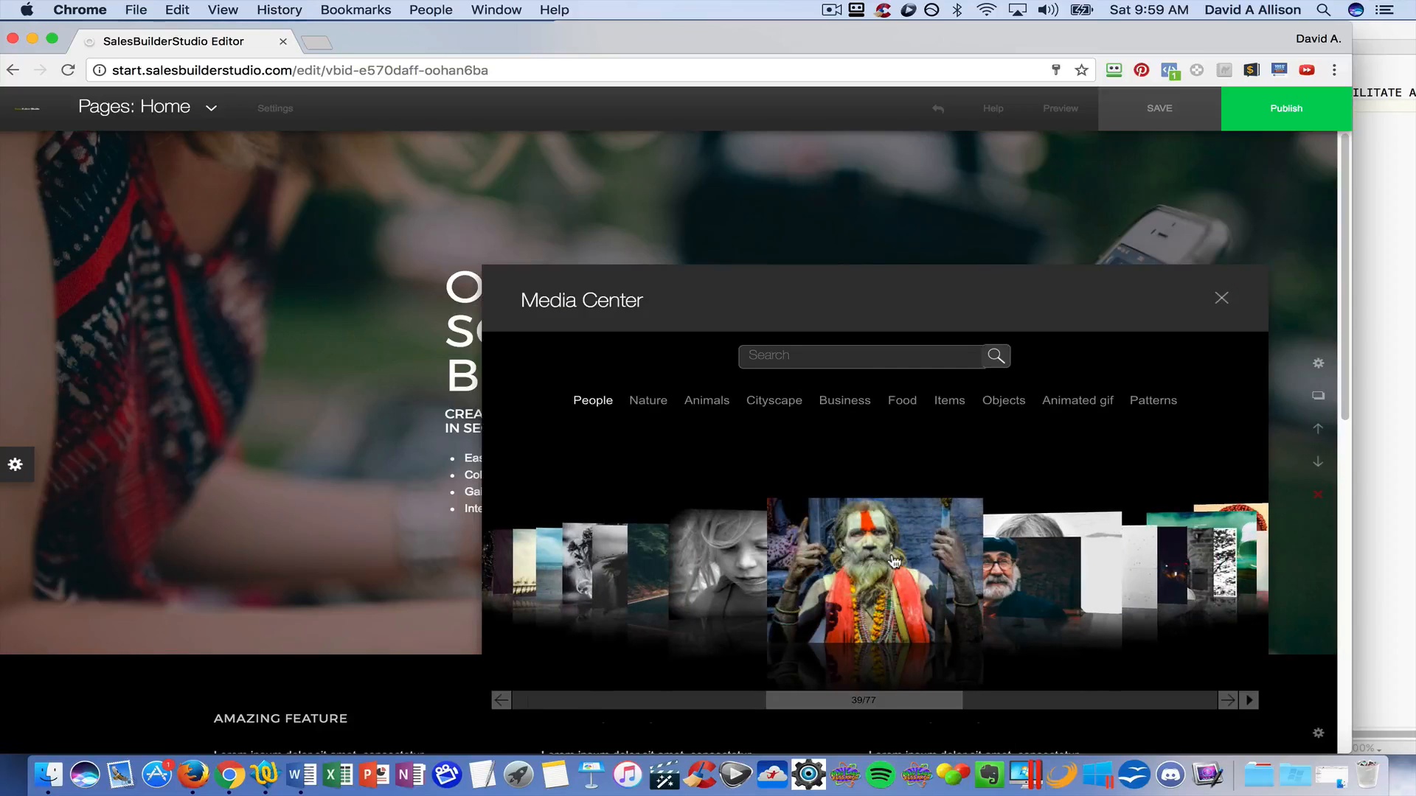
{"action": "scroll", "coordinate": [894, 562], "scroll_direction": "up", "scroll_amount": 15}
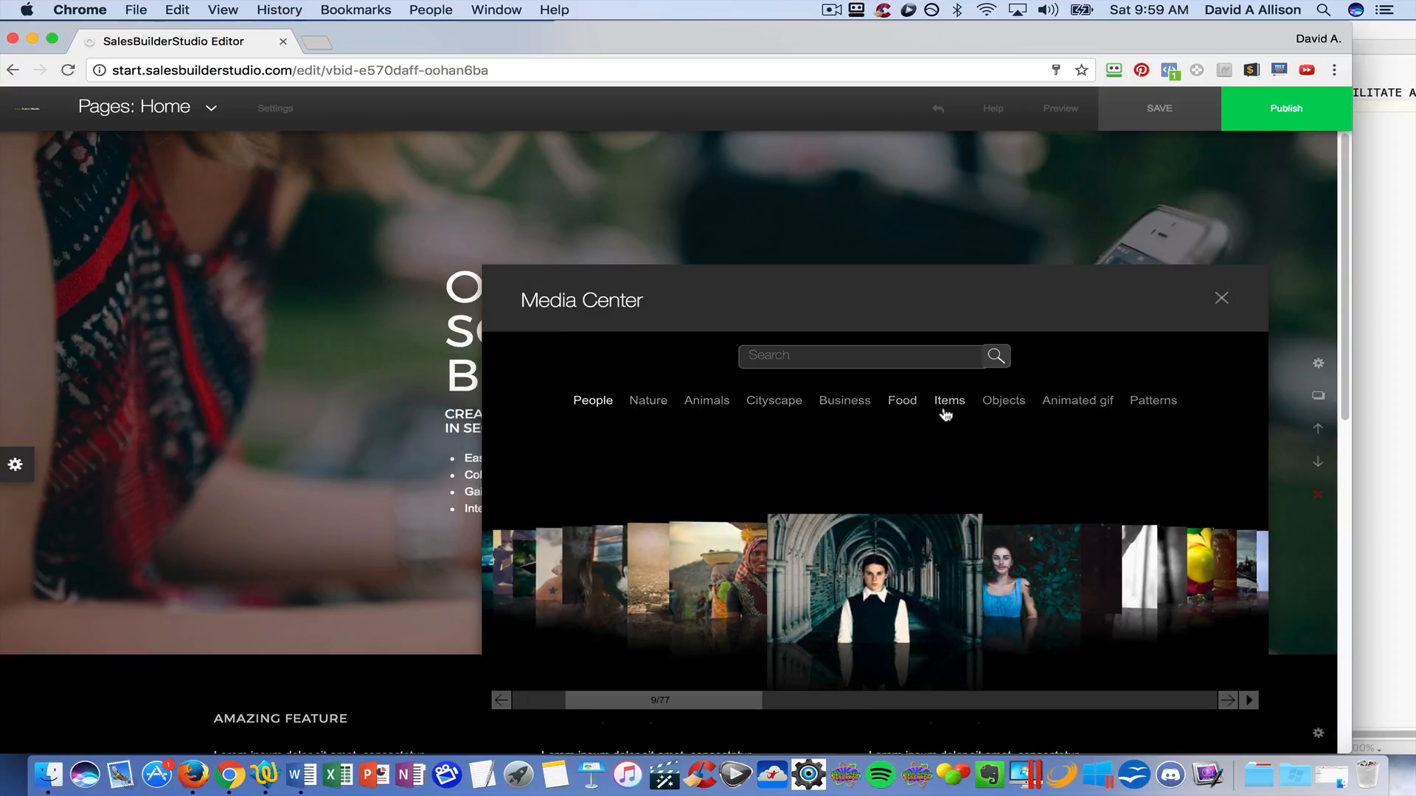
{"action": "left_click", "coordinate": [1222, 301]}
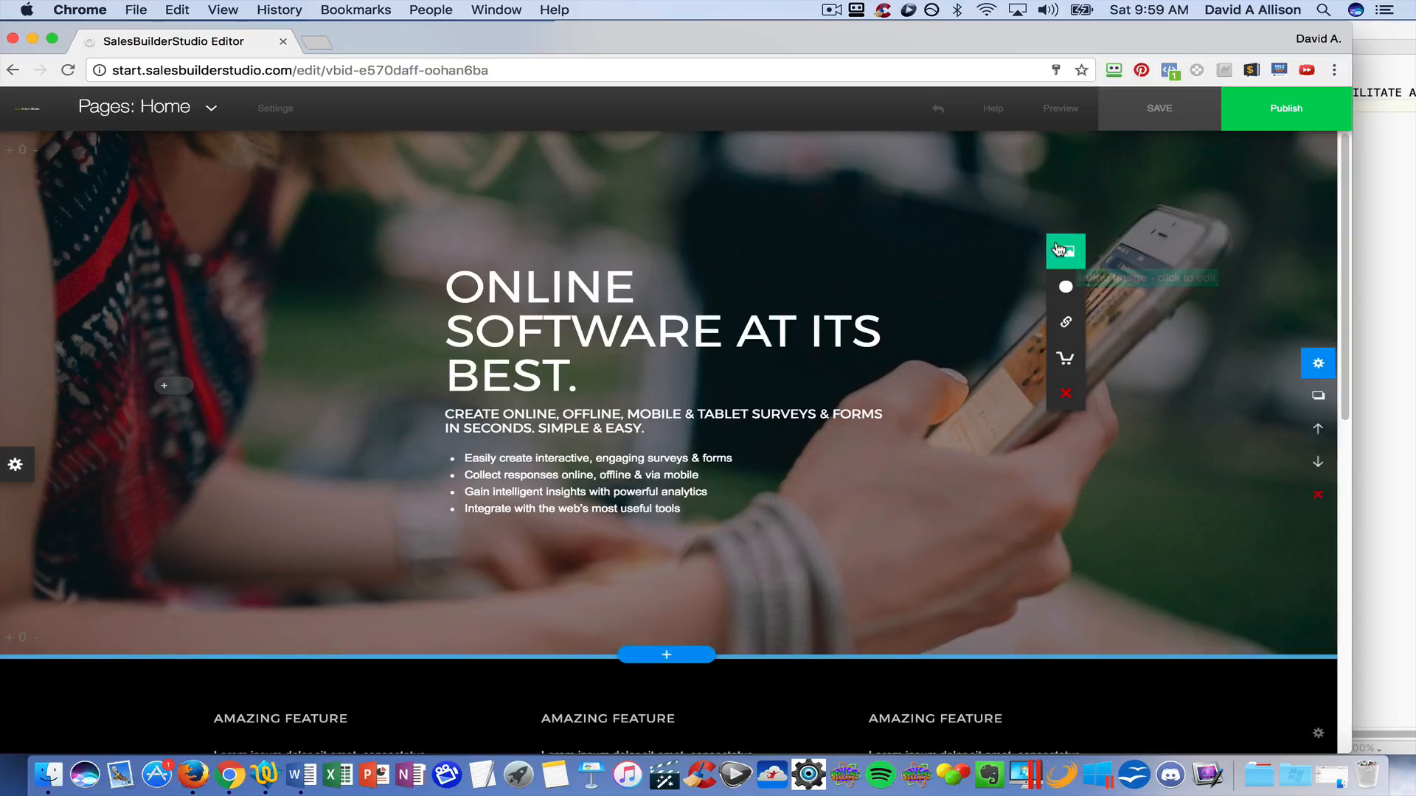
Replace the hero background image with hashtag-1084519_1280.jpg from the Downloads folder
{"action": "left_click", "coordinate": [1056, 247]}
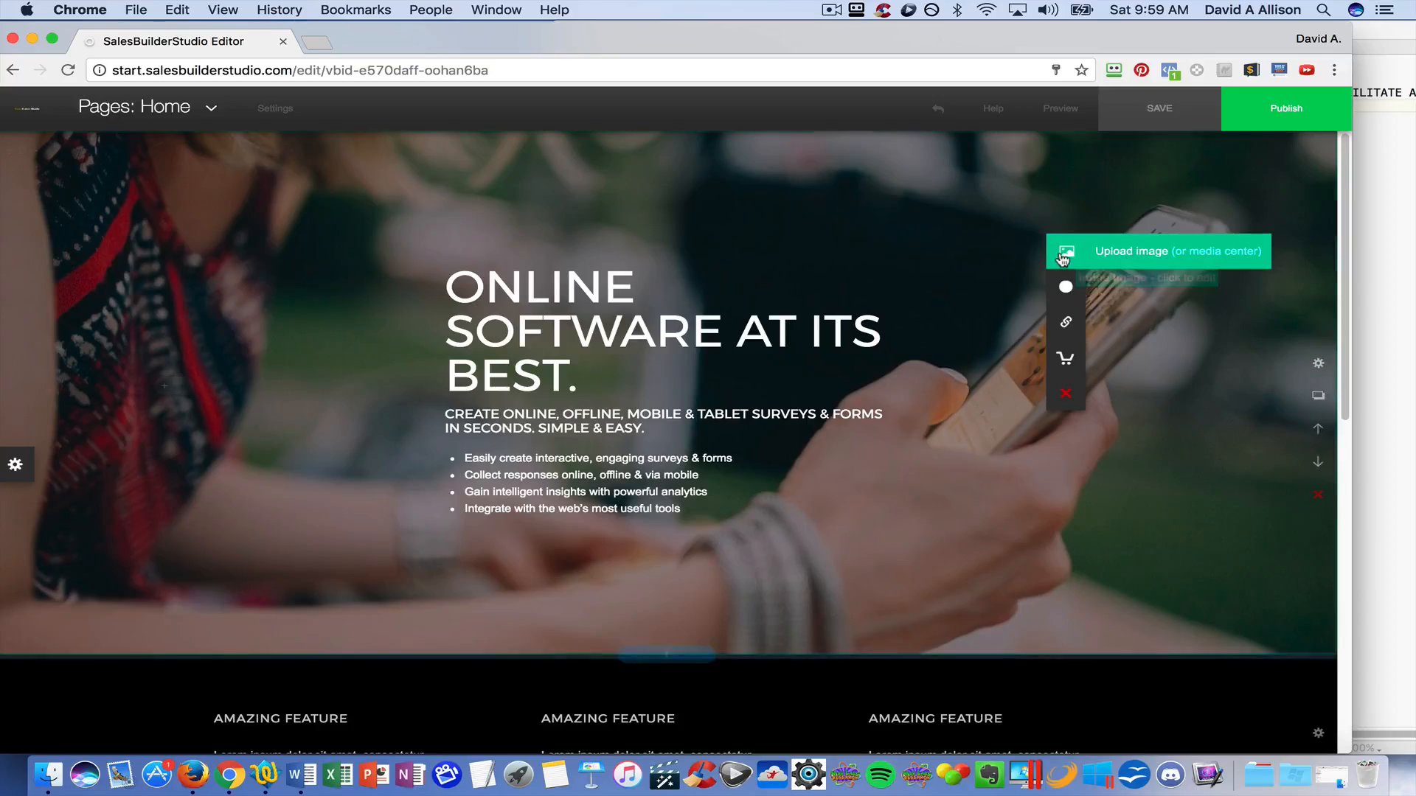
{"action": "left_click", "coordinate": [1141, 255]}
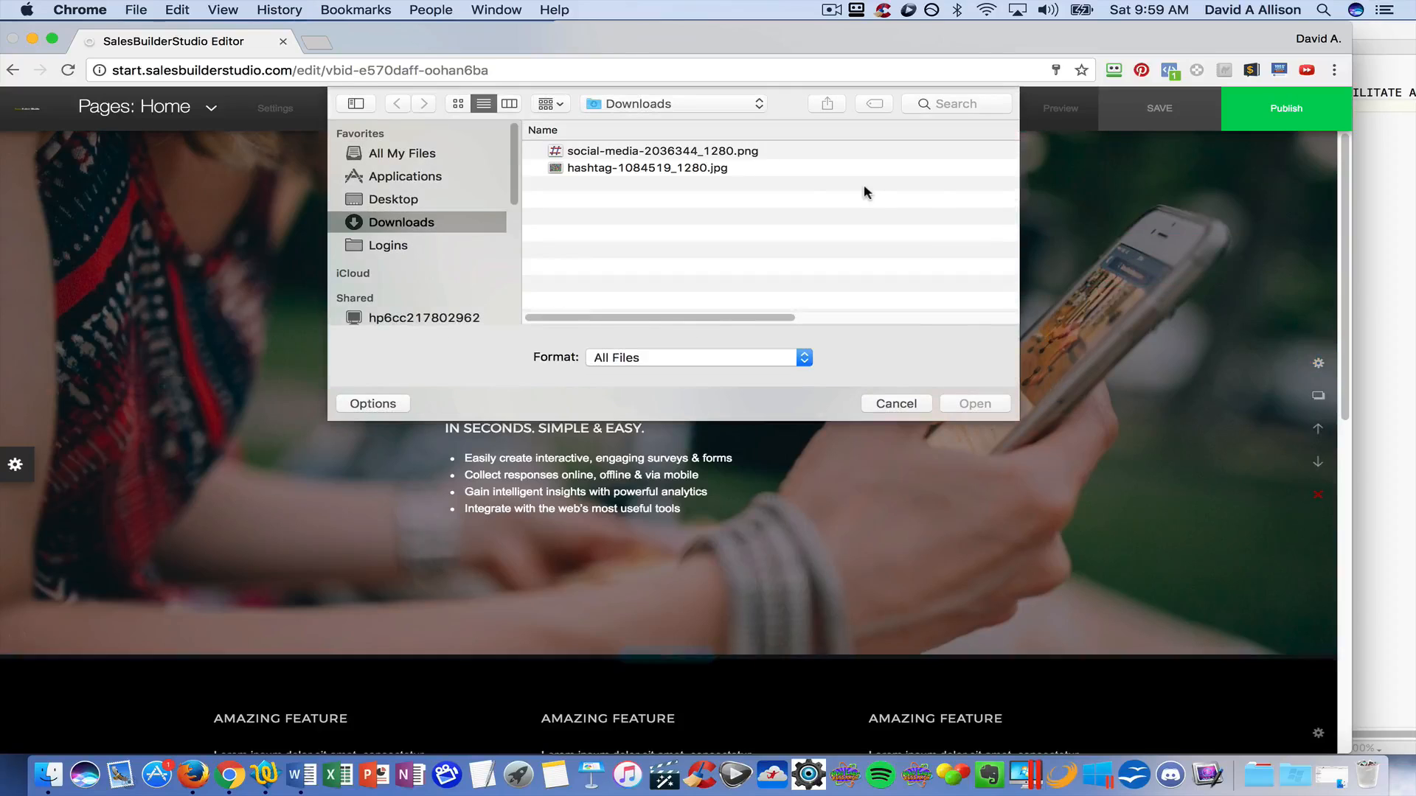
{"action": "double_click", "coordinate": [561, 169]}
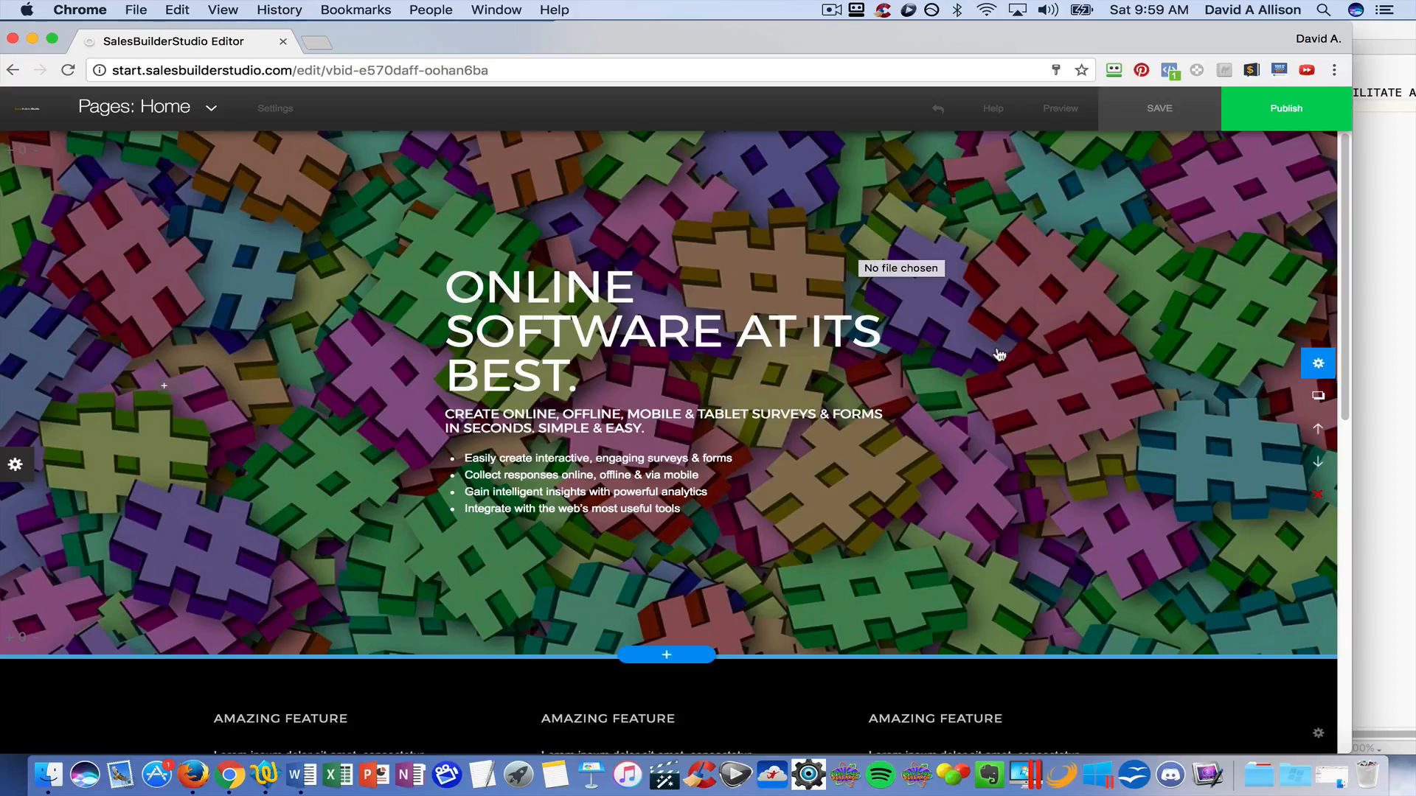
Replace the hero headline with "HERE'S MY SITE ABOUT HASHTAGS", copied from the open TextWrangler document
{"action": "left_click", "coordinate": [673, 326]}
{"action": "left_click", "coordinate": [720, 332]}
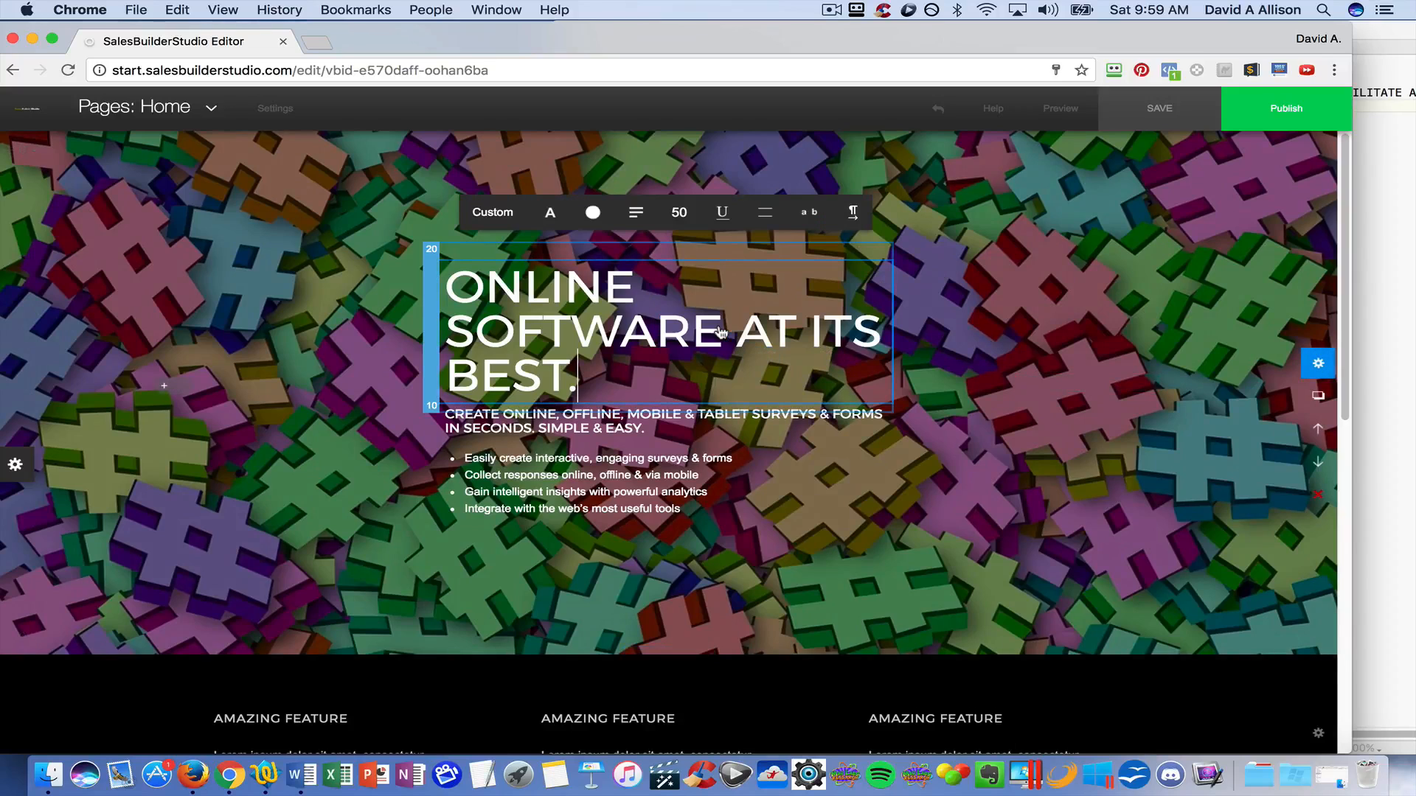
{"action": "left_click_drag", "start_coordinate": [579, 376], "coordinate": [454, 301]}
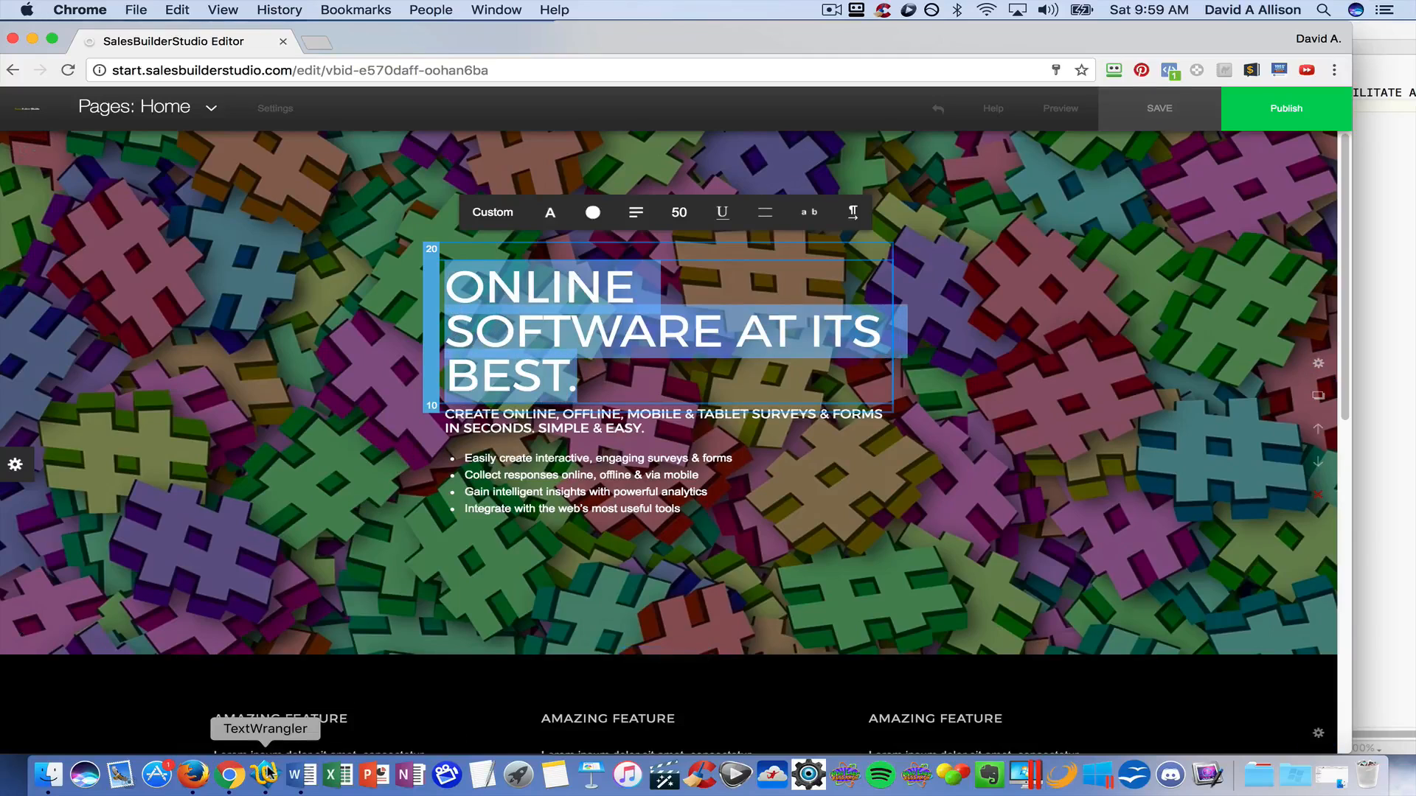
{"action": "left_click", "coordinate": [265, 774]}
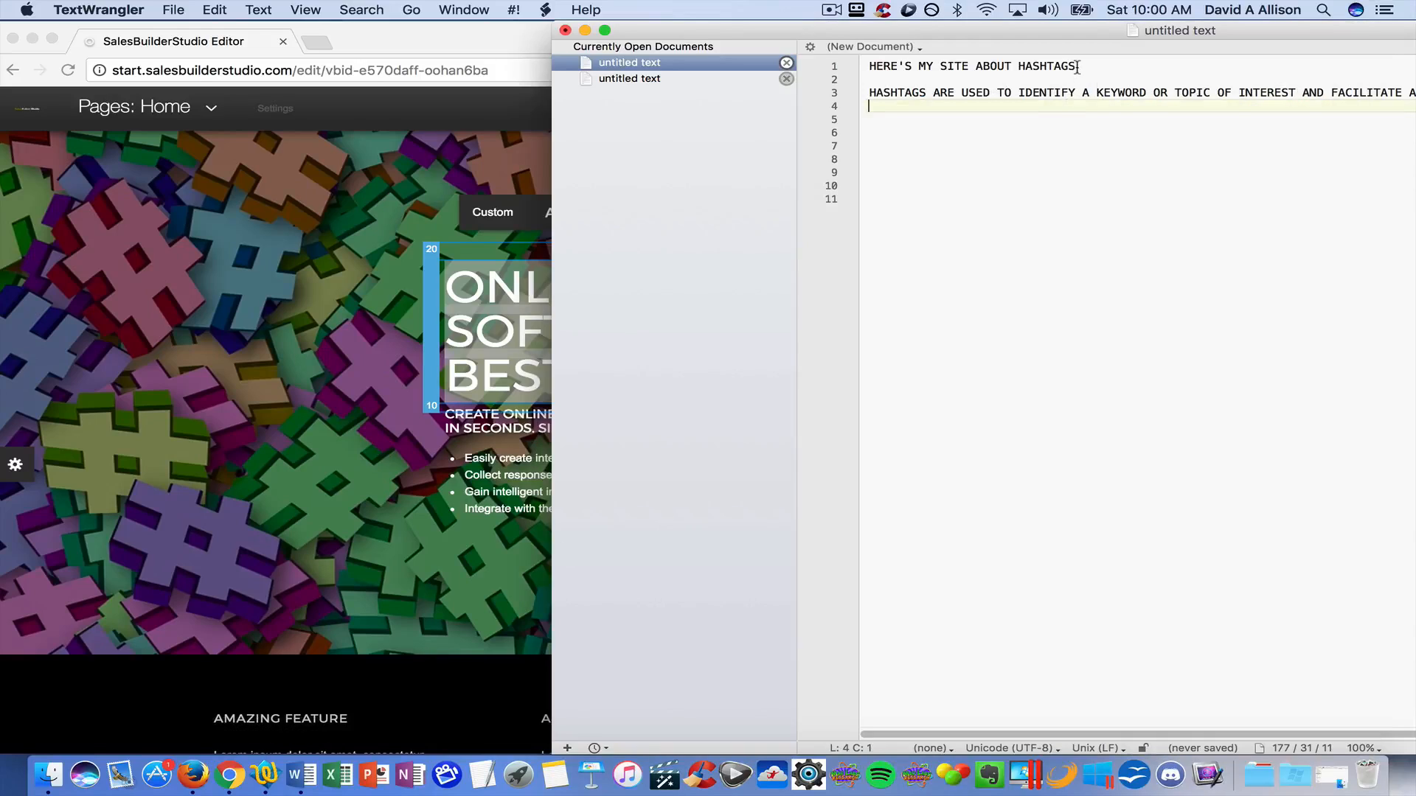
{"action": "left_click_drag", "start_coordinate": [1077, 67], "coordinate": [857, 67]}
{"action": "key", "text": "super+c"}
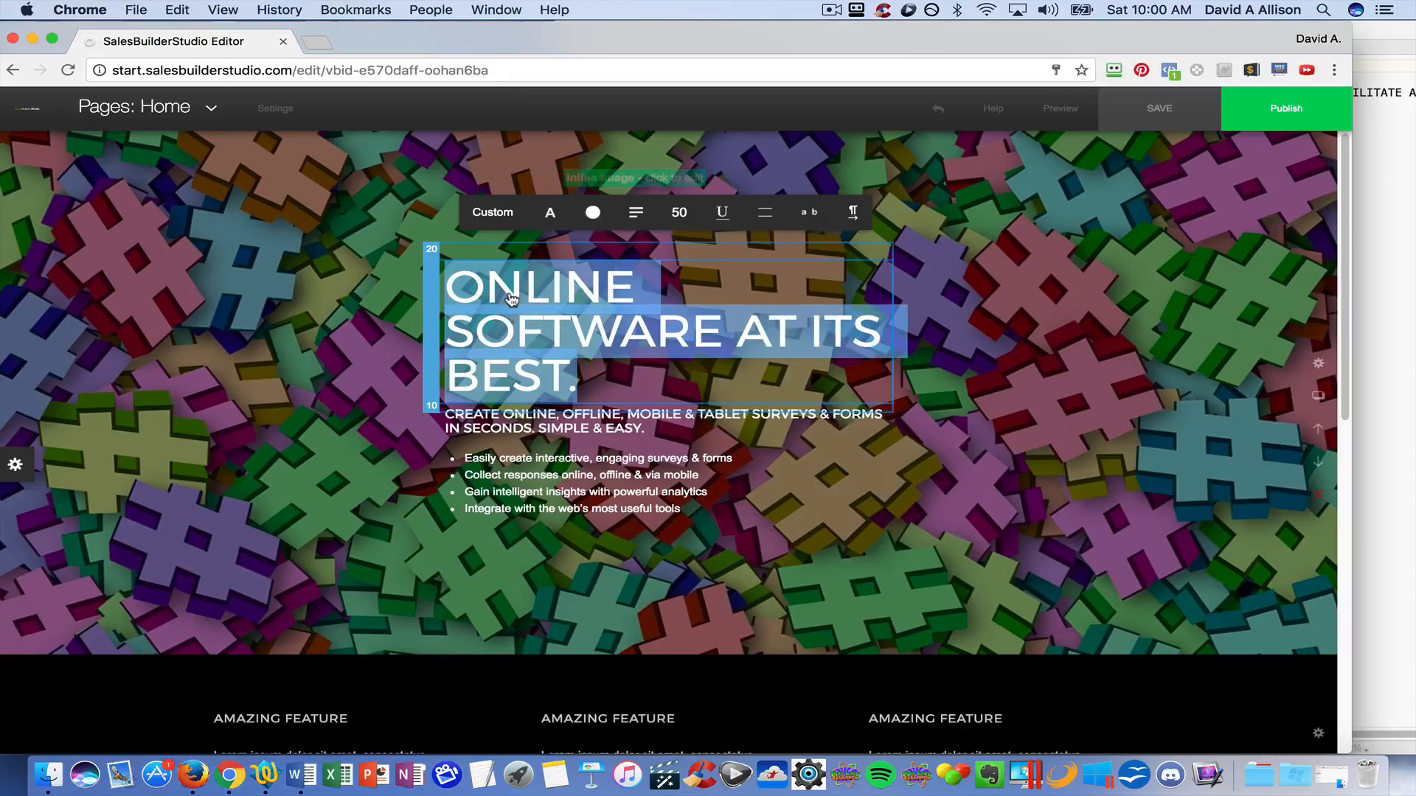
{"action": "left_click", "coordinate": [512, 299]}
{"action": "key", "text": "BackSpace"}
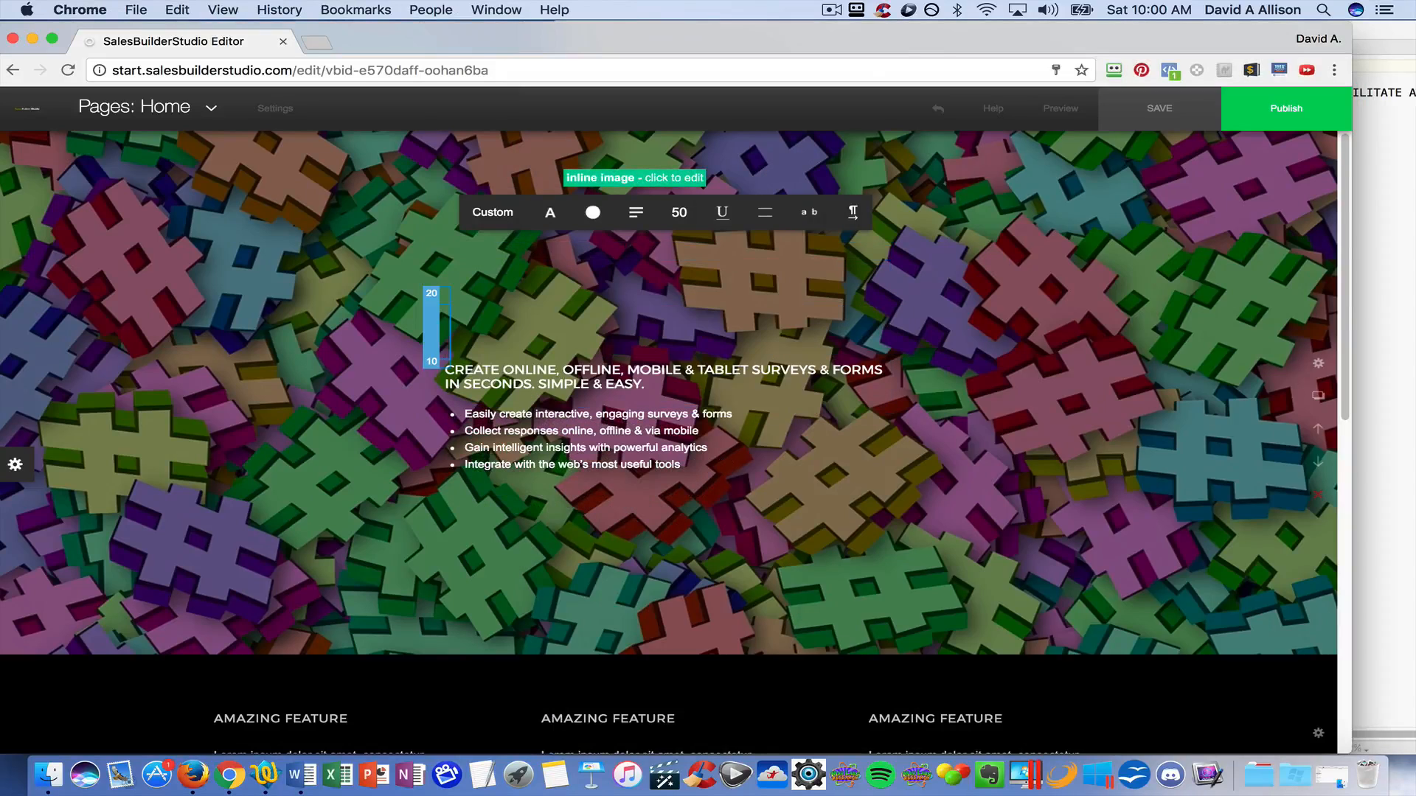
{"action": "key", "text": "super+v"}
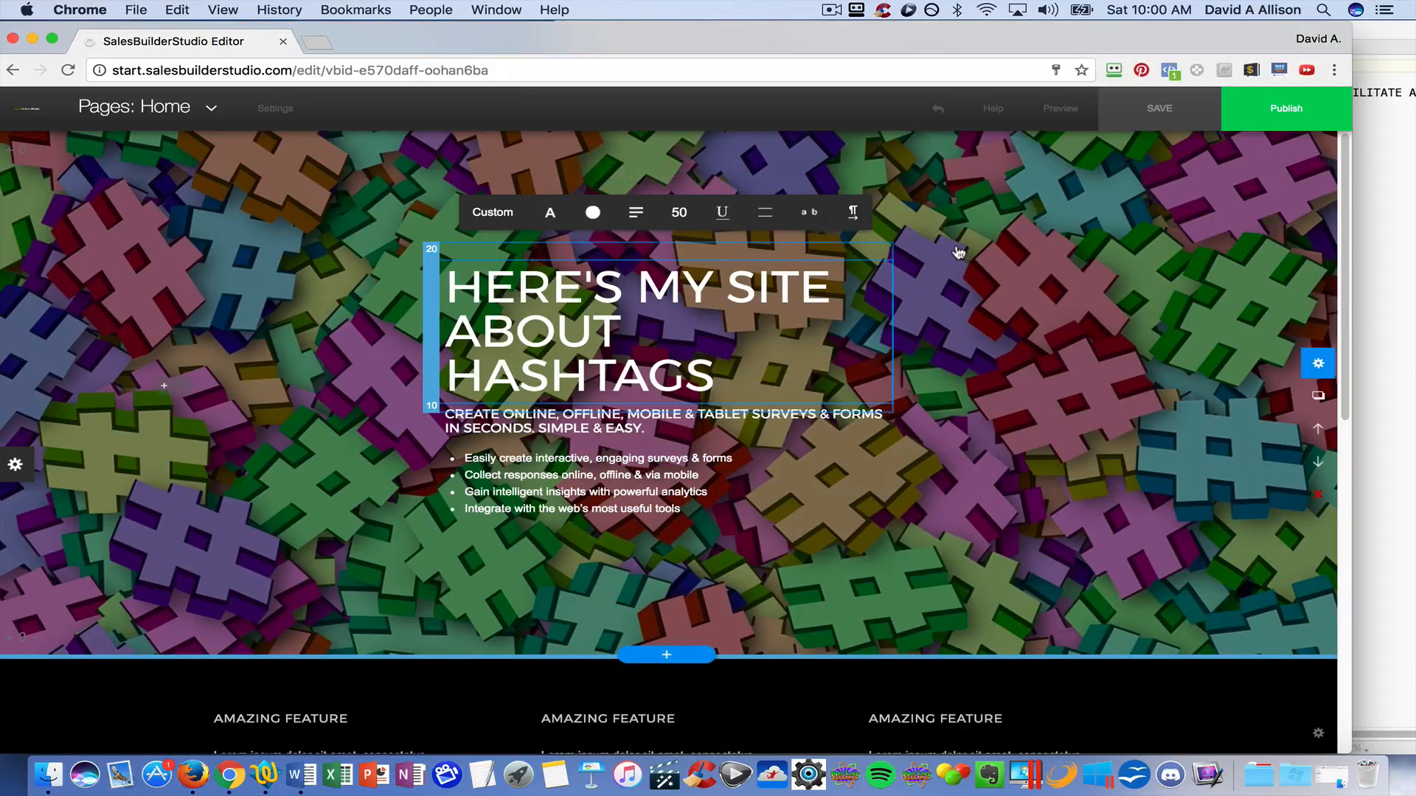
Replace the hero subheading with the TextWrangler document's paragraph beginning "HASHTAGS ARE USED TO IDENTIFY A KEYWORD OR TOPIC OF INTEREST"
{"action": "key", "text": "super+Tab"}
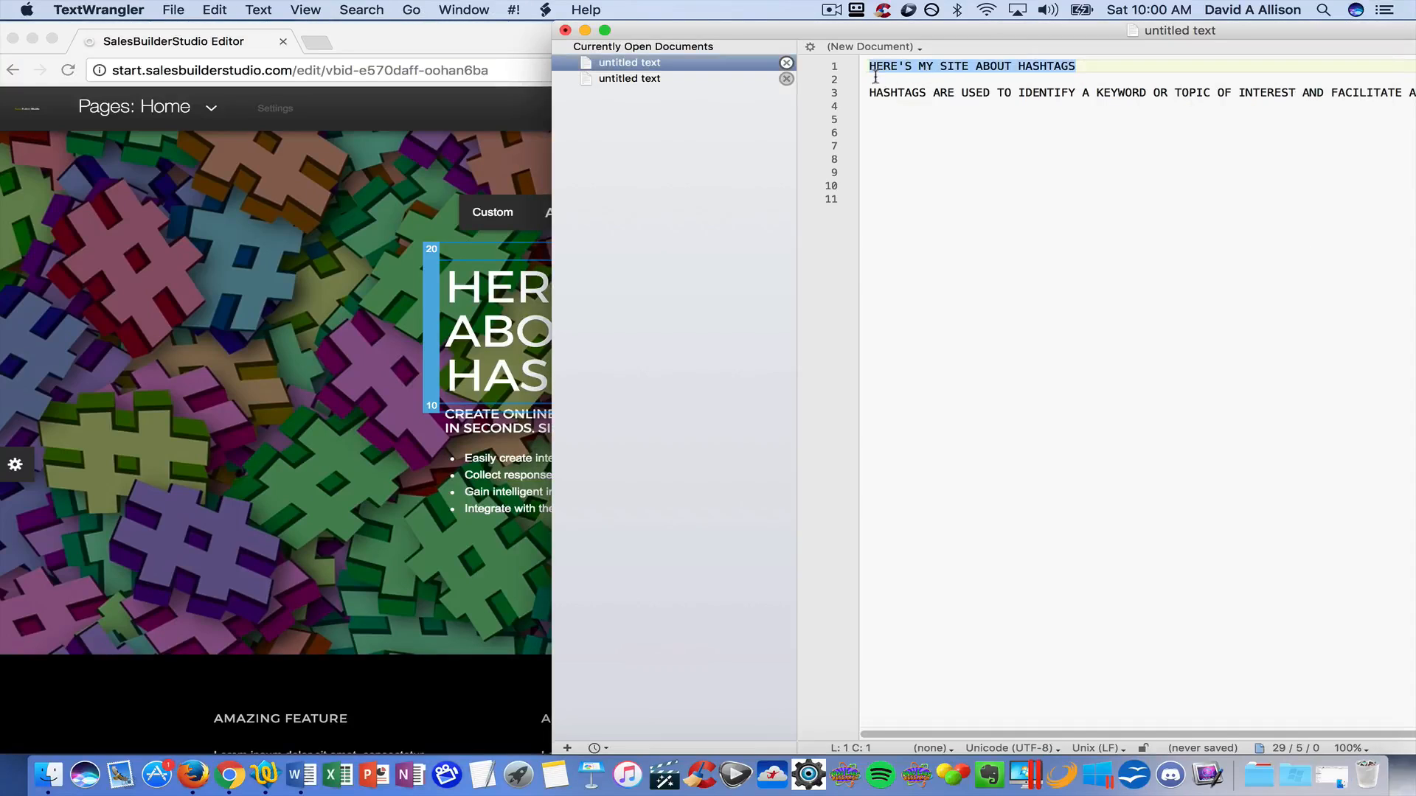
{"action": "triple_click", "coordinate": [869, 93]}
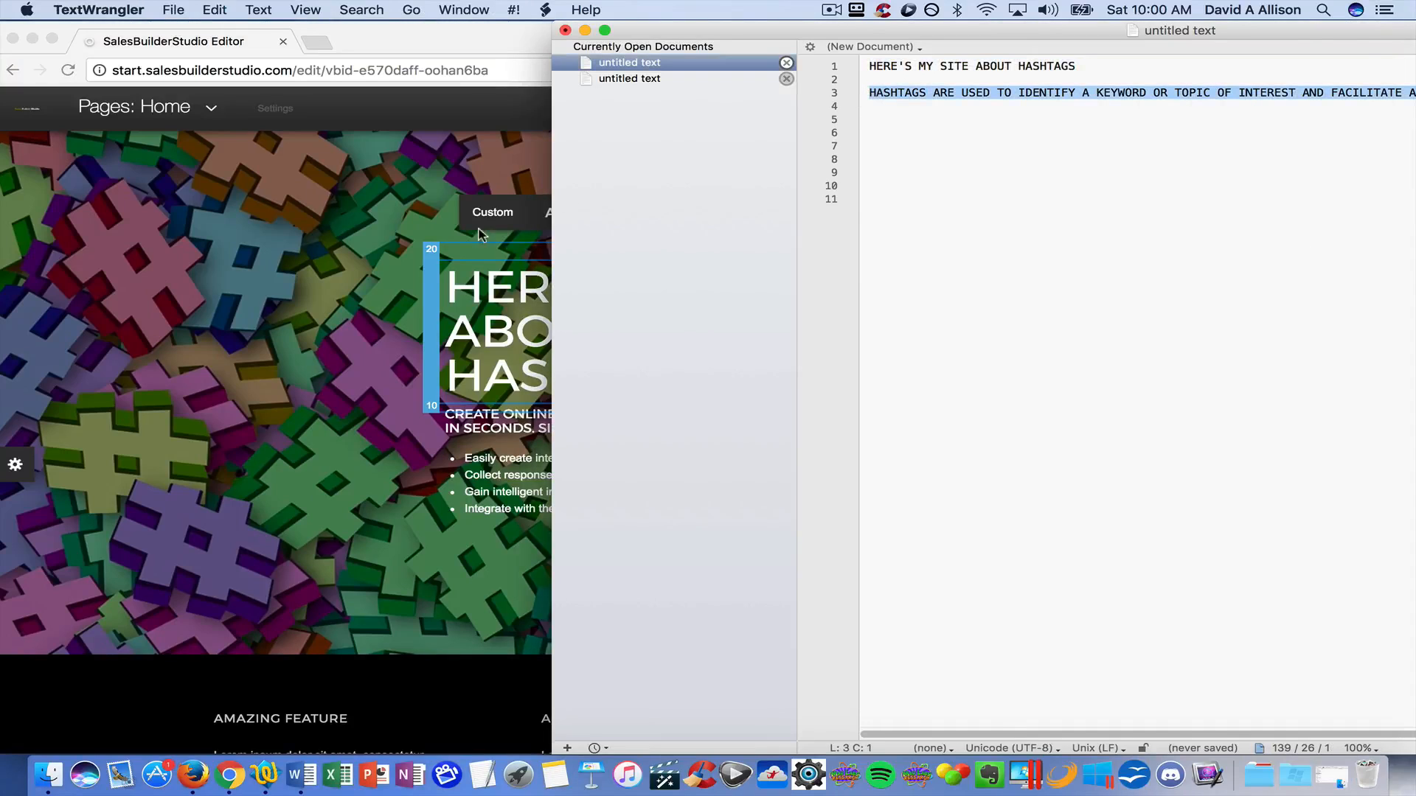
{"action": "key", "text": "super+Tab"}
{"action": "left_click", "coordinate": [726, 411]}
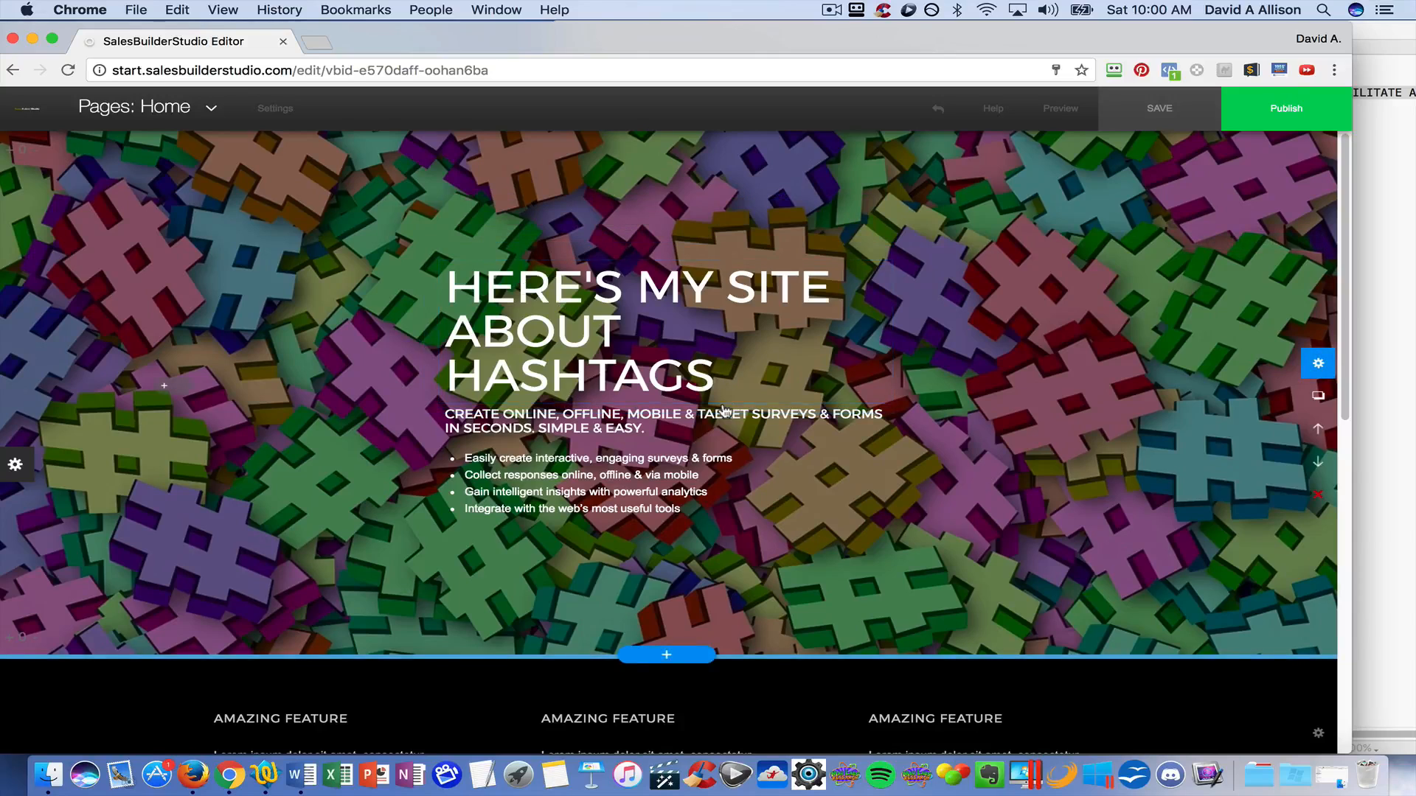
{"action": "left_click", "coordinate": [660, 430]}
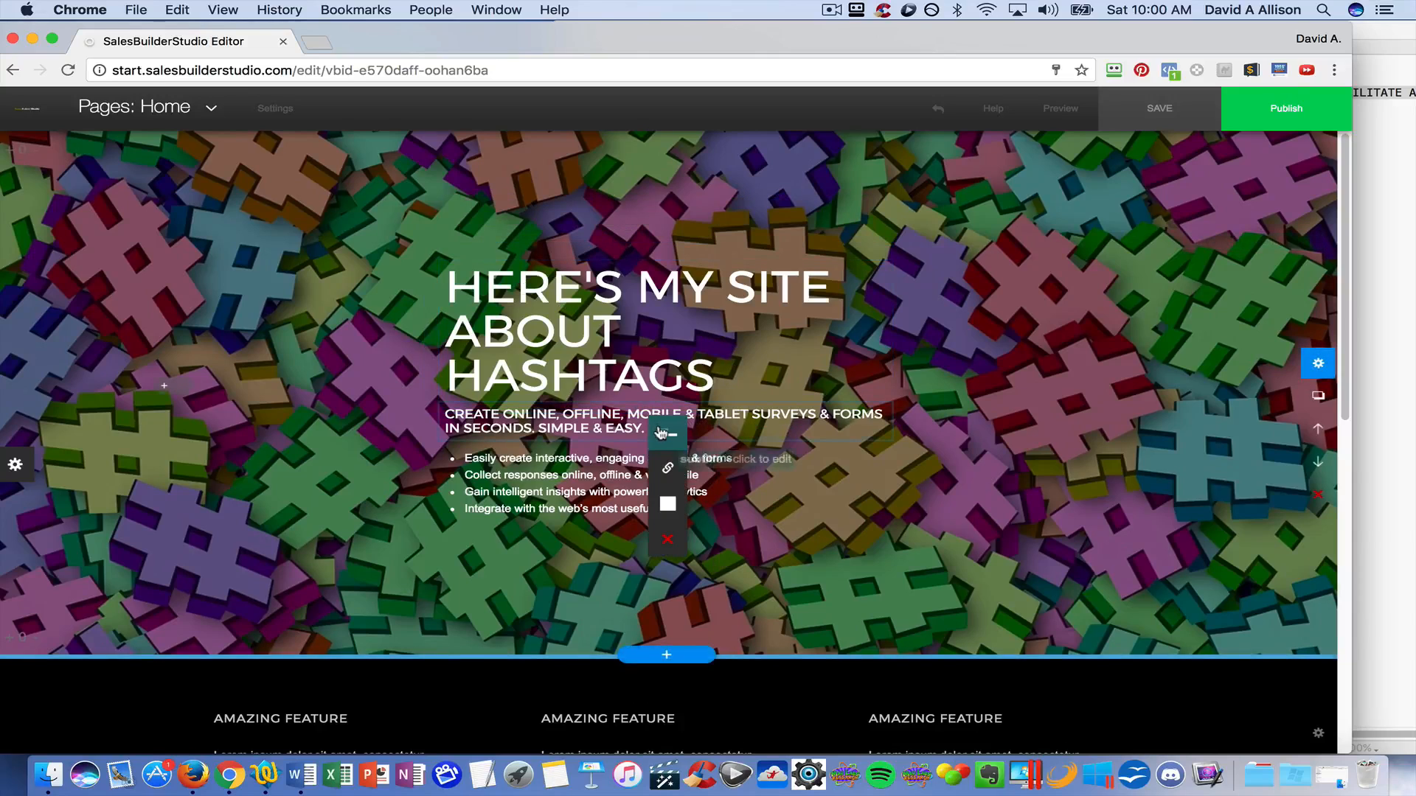
{"action": "left_click", "coordinate": [670, 432]}
{"action": "left_click_drag", "start_coordinate": [671, 432], "coordinate": [452, 423]}
{"action": "key", "text": "BackSpace"}
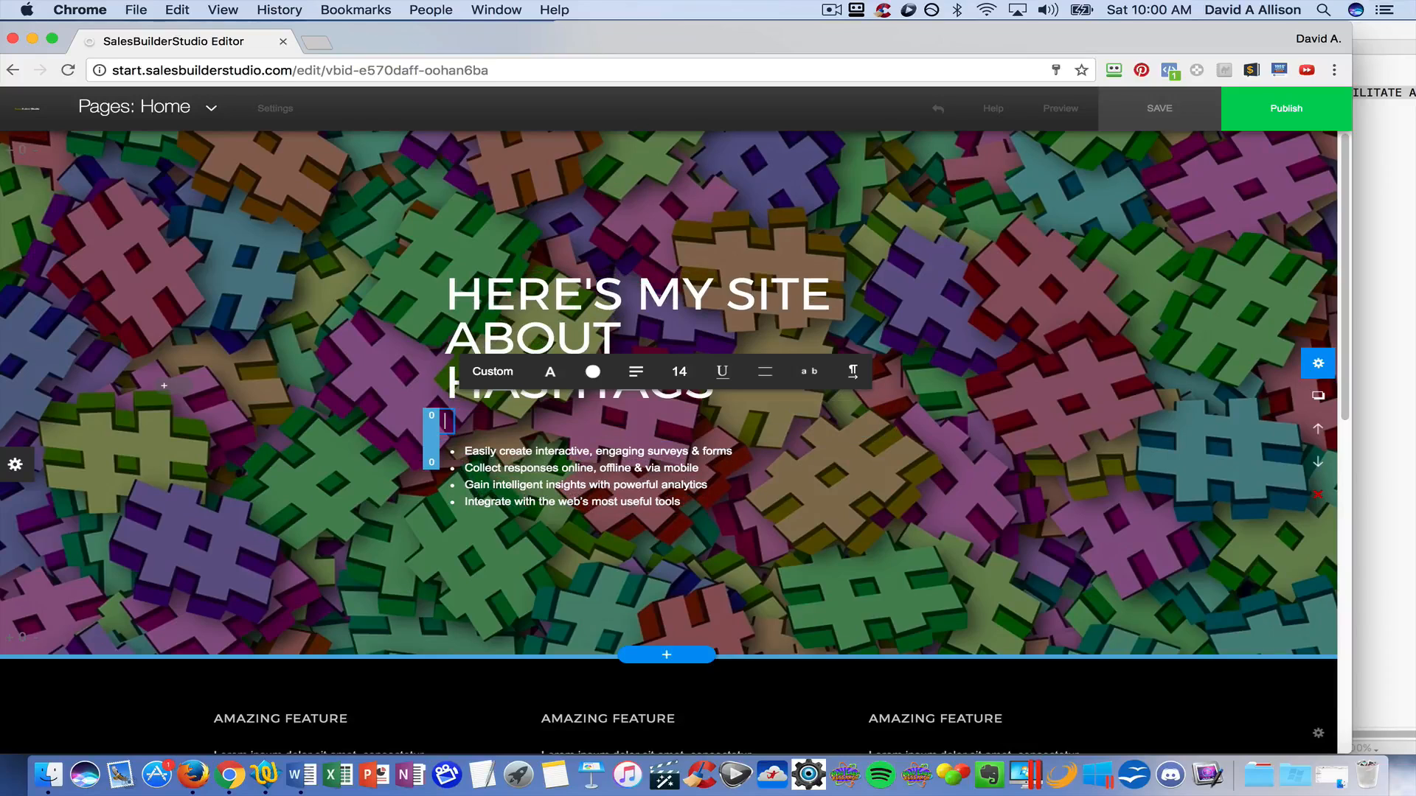
{"action": "type", "text": "HASHTAGS ARE USED TO IDENTIFY A KEYWORD OR TOPIC OF INTEREST AND FACILITATE A SEARCH FOR IT. WHENEVER A USER ADDS A HASHTAG TO THEIR POST."}
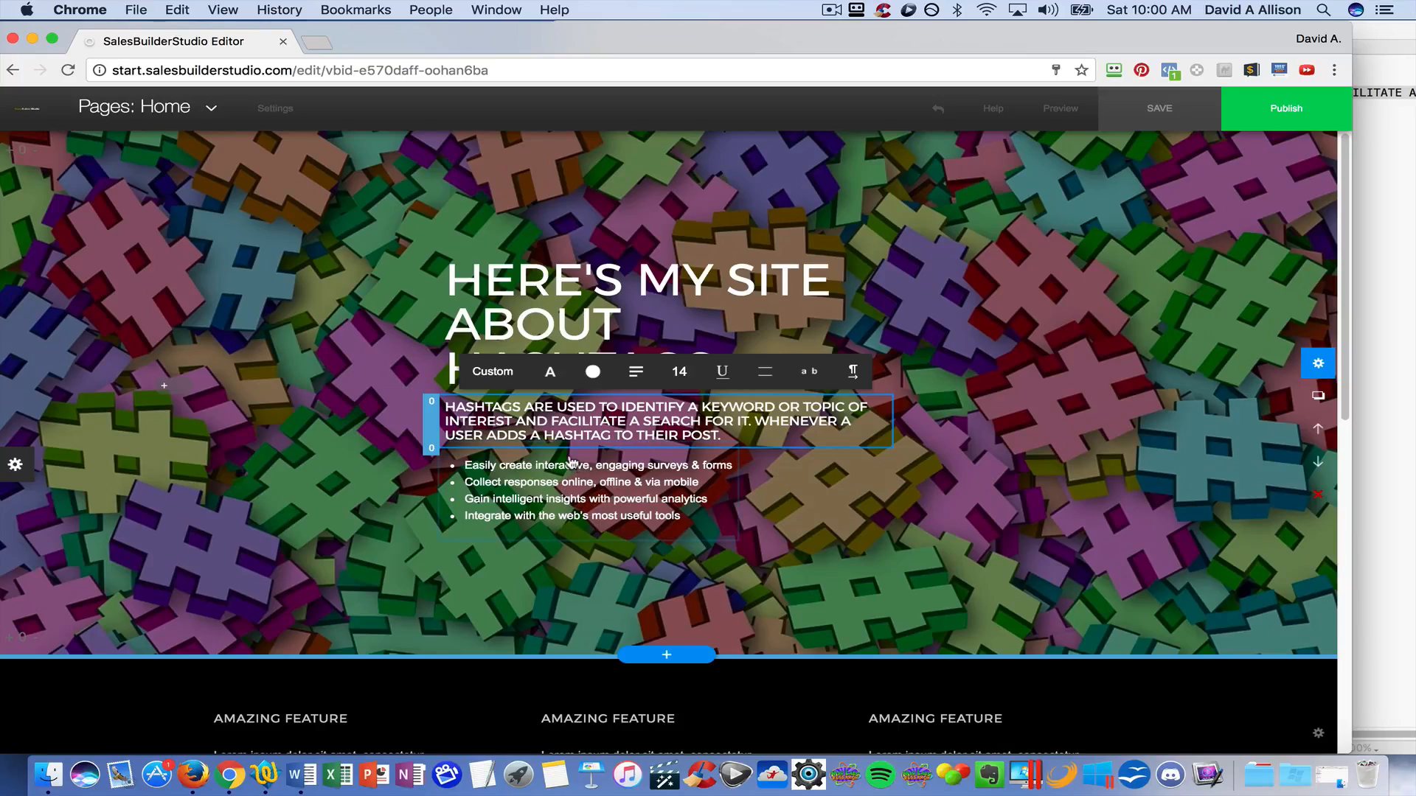
{"action": "left_click", "coordinate": [869, 508]}
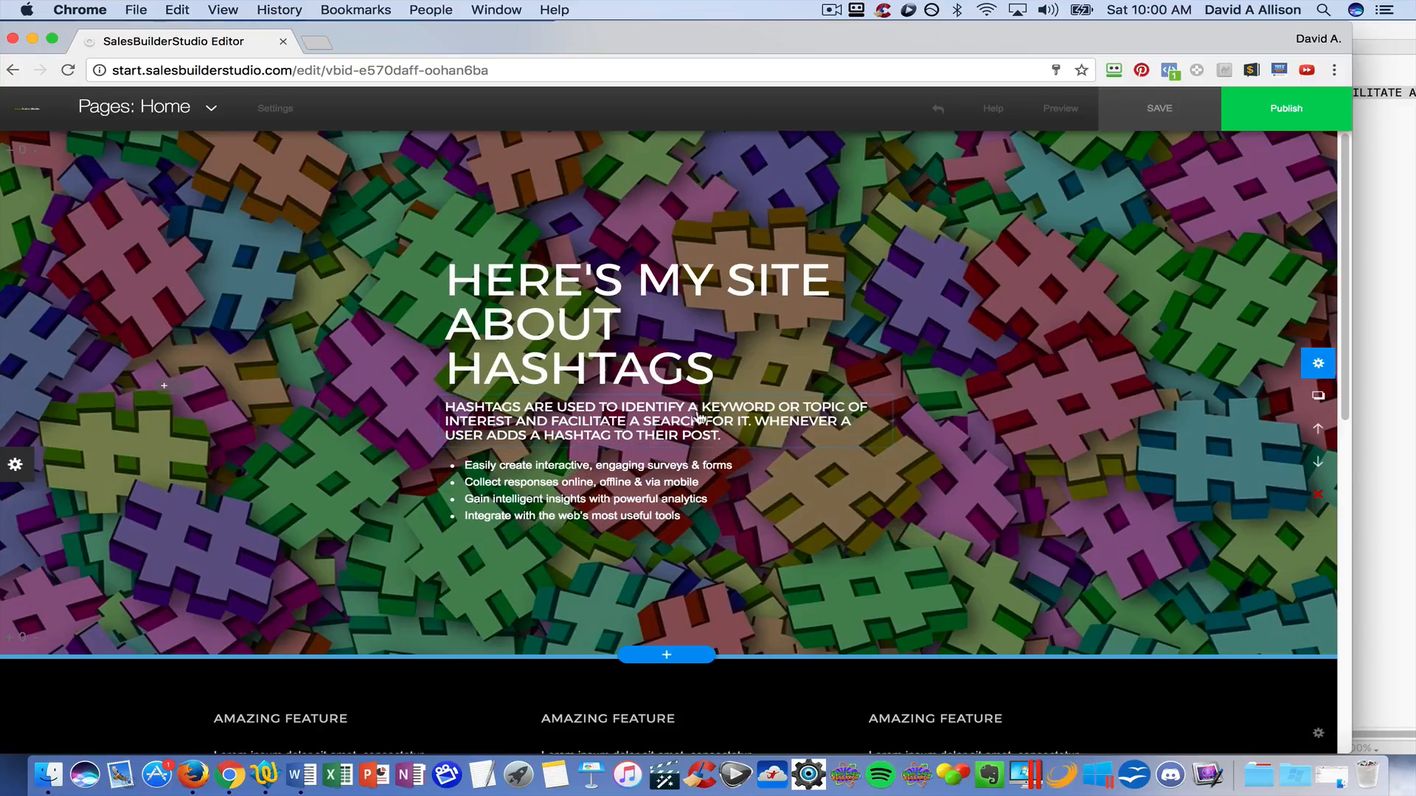
Delete the bulleted list below the hero subheading
{"action": "left_click", "coordinate": [669, 486]}
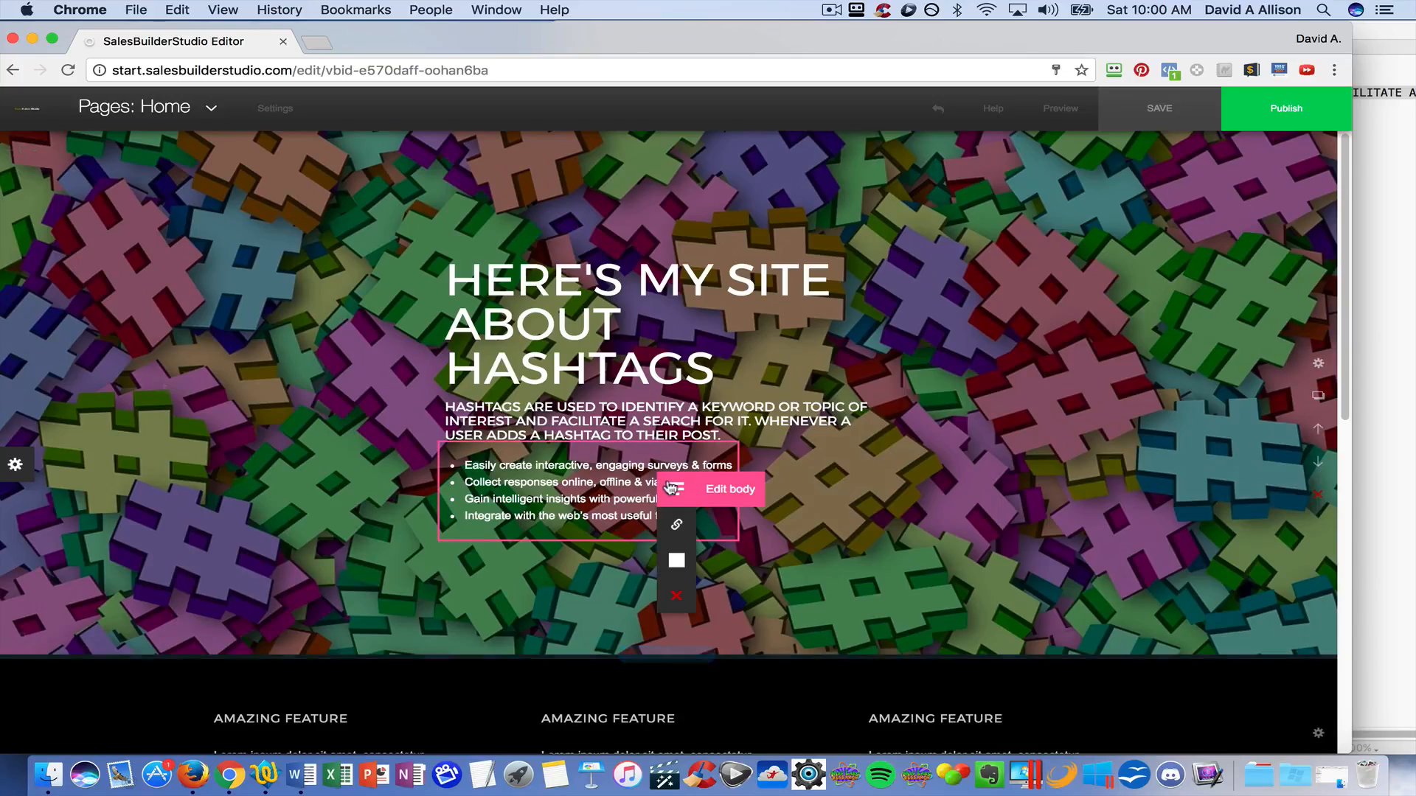
{"action": "left_click", "coordinate": [677, 598]}
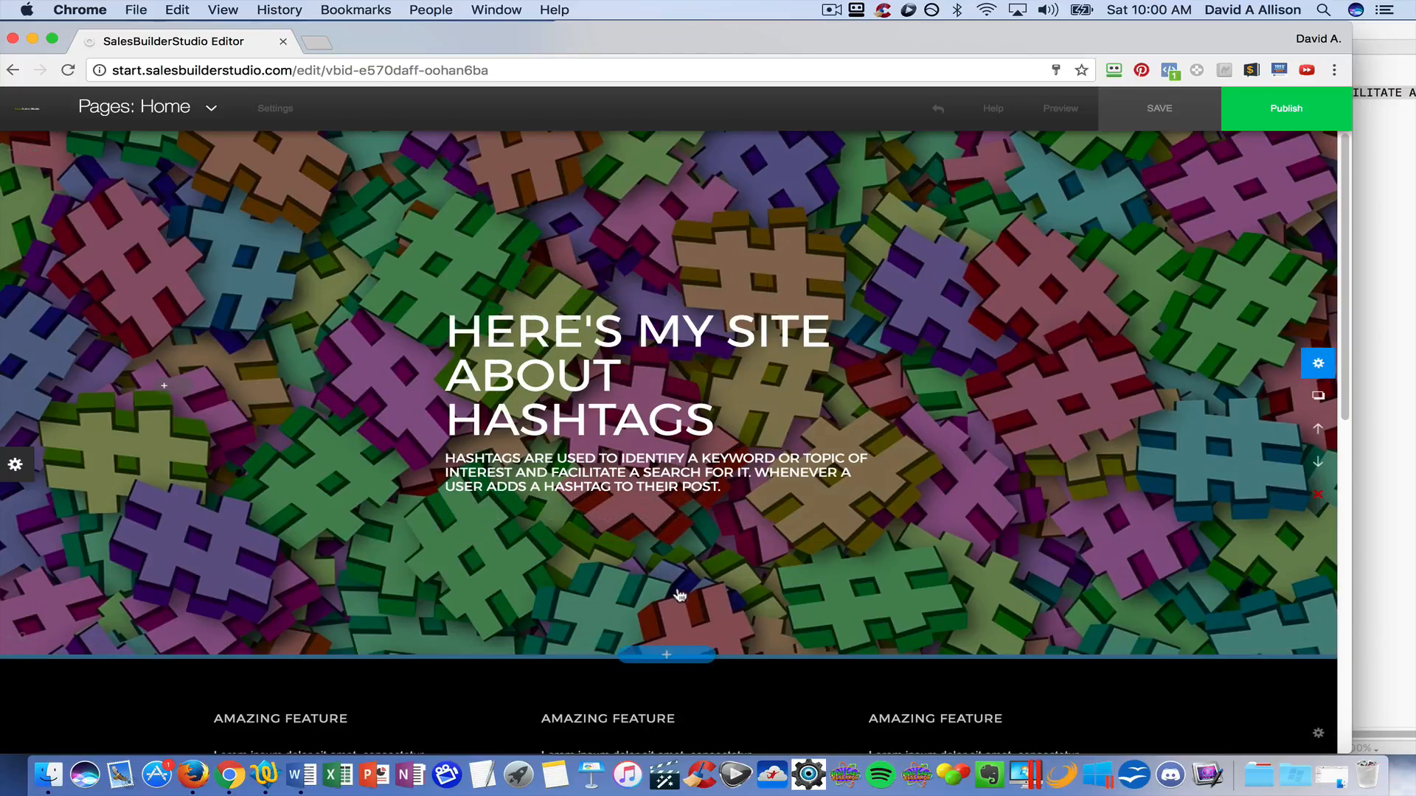
Publish the site to its temporary URL, saving it to the account under the name "Hashtags"
{"action": "left_click", "coordinate": [1104, 372]}
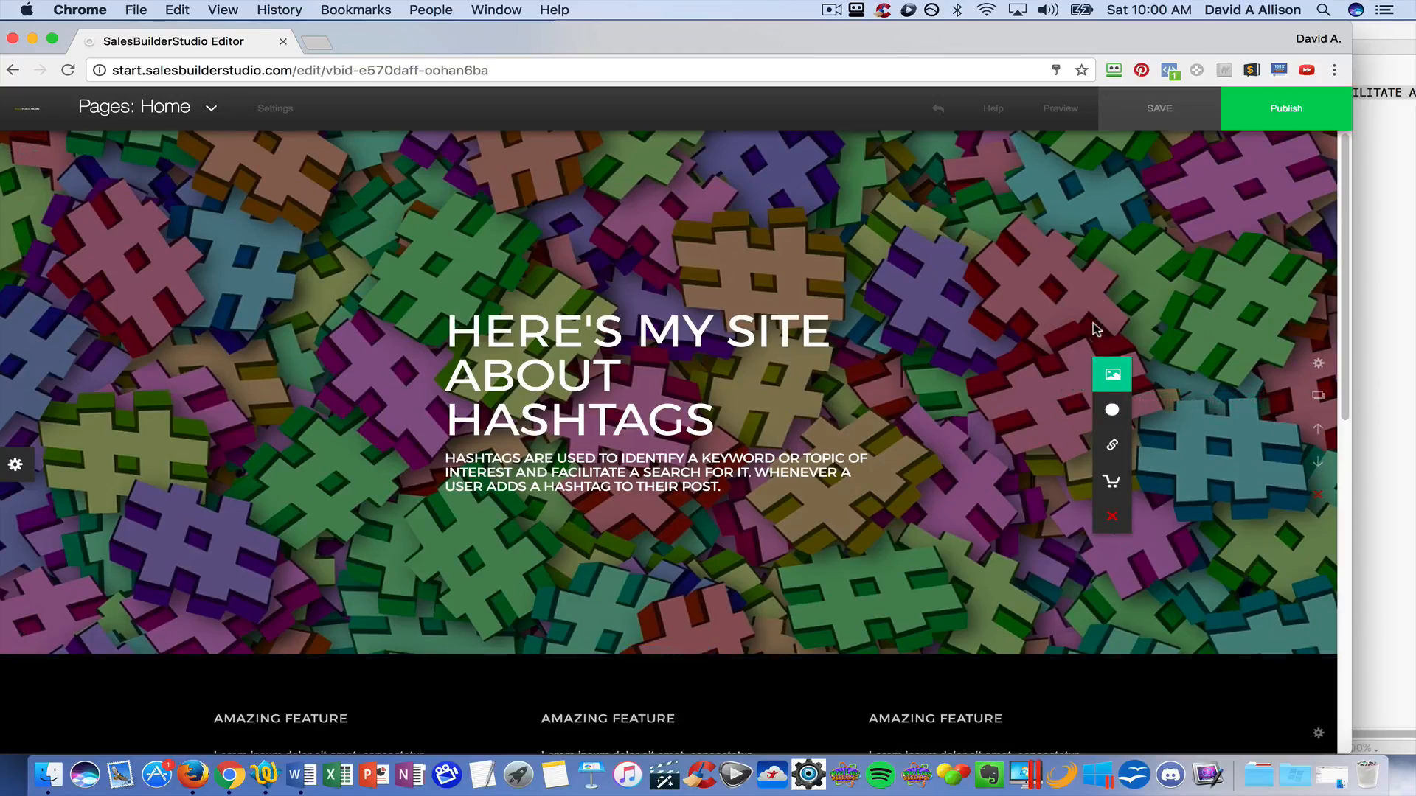
{"action": "left_click", "coordinate": [1287, 109]}
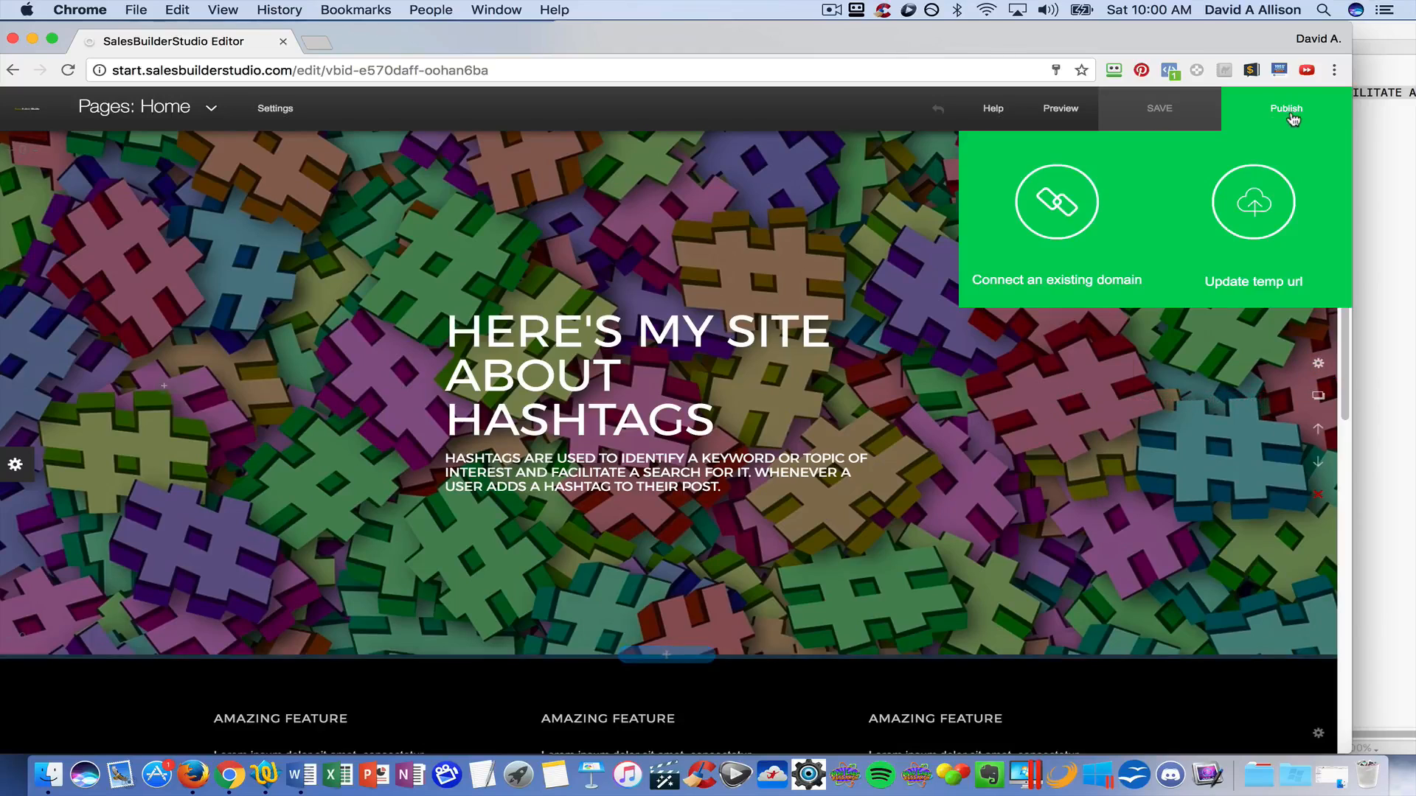
{"action": "left_click", "coordinate": [1254, 206]}
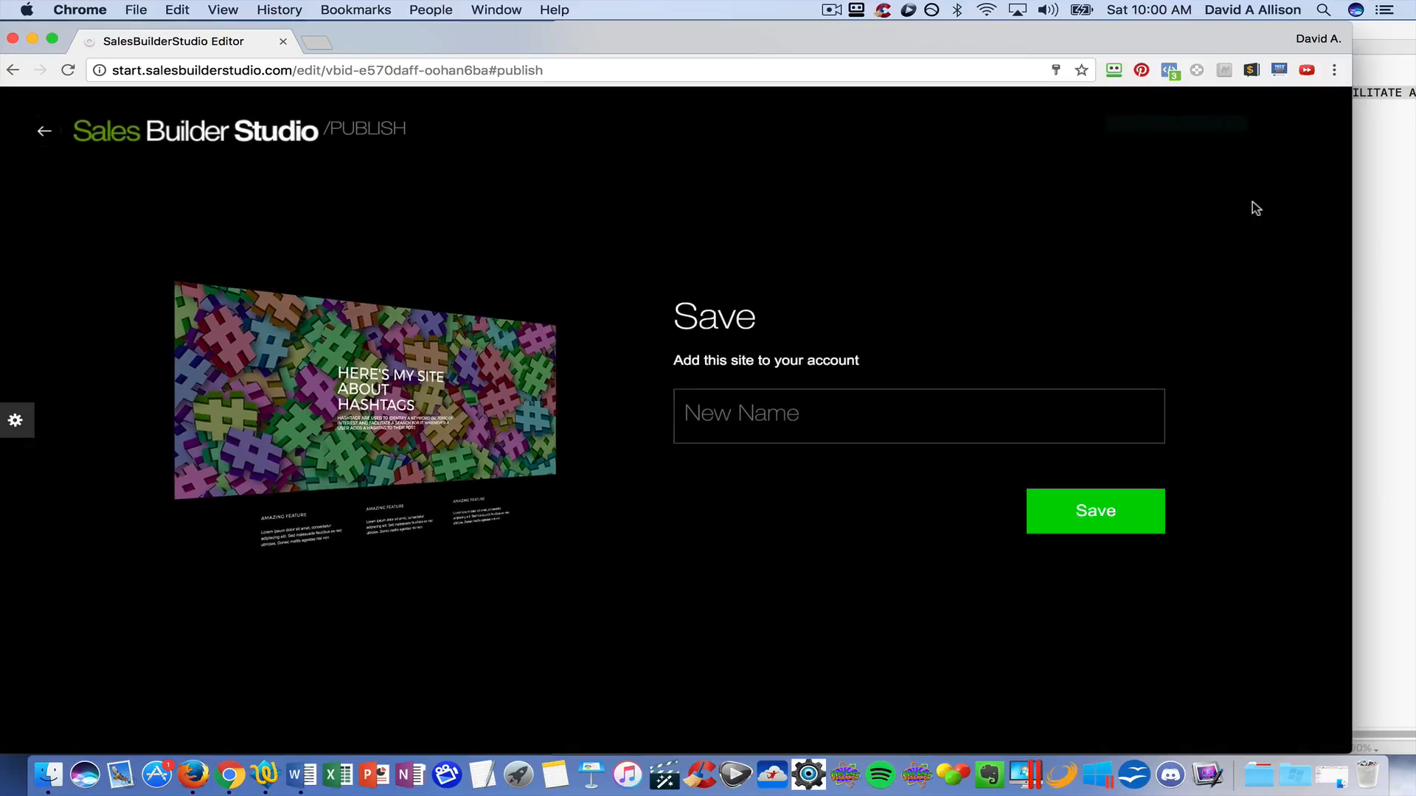
{"action": "left_click", "coordinate": [847, 418]}
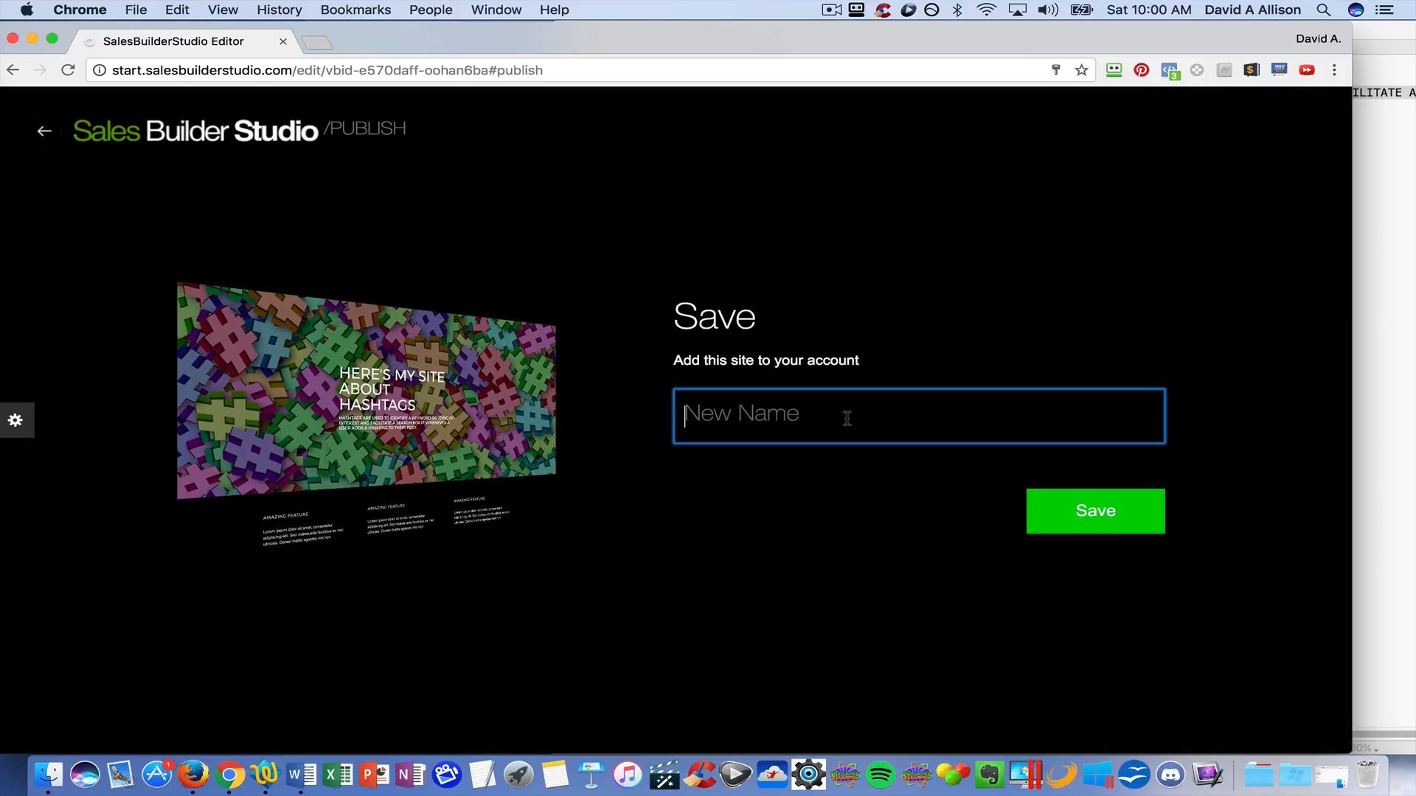
{"action": "type", "text": "Hashtags"}
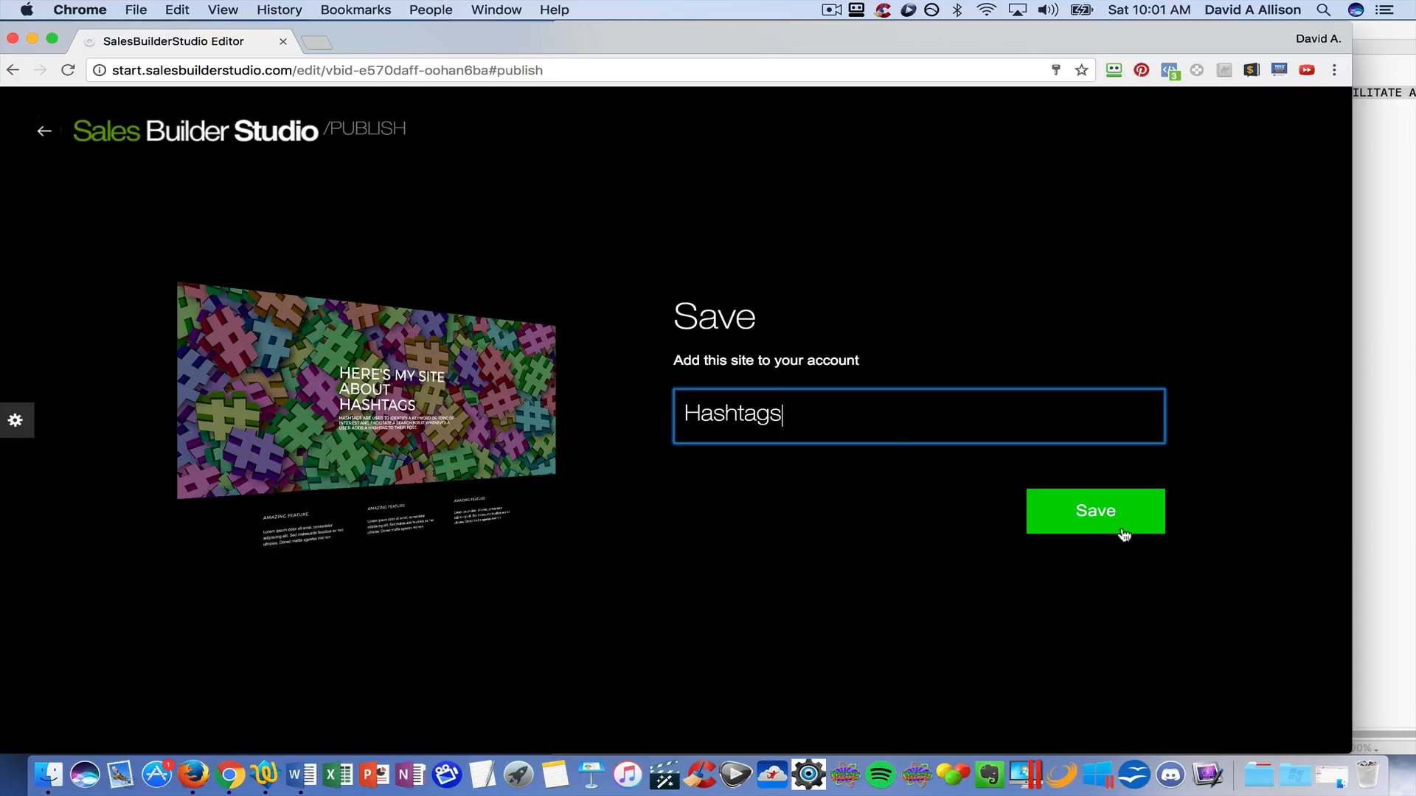
{"action": "left_click", "coordinate": [1121, 531]}
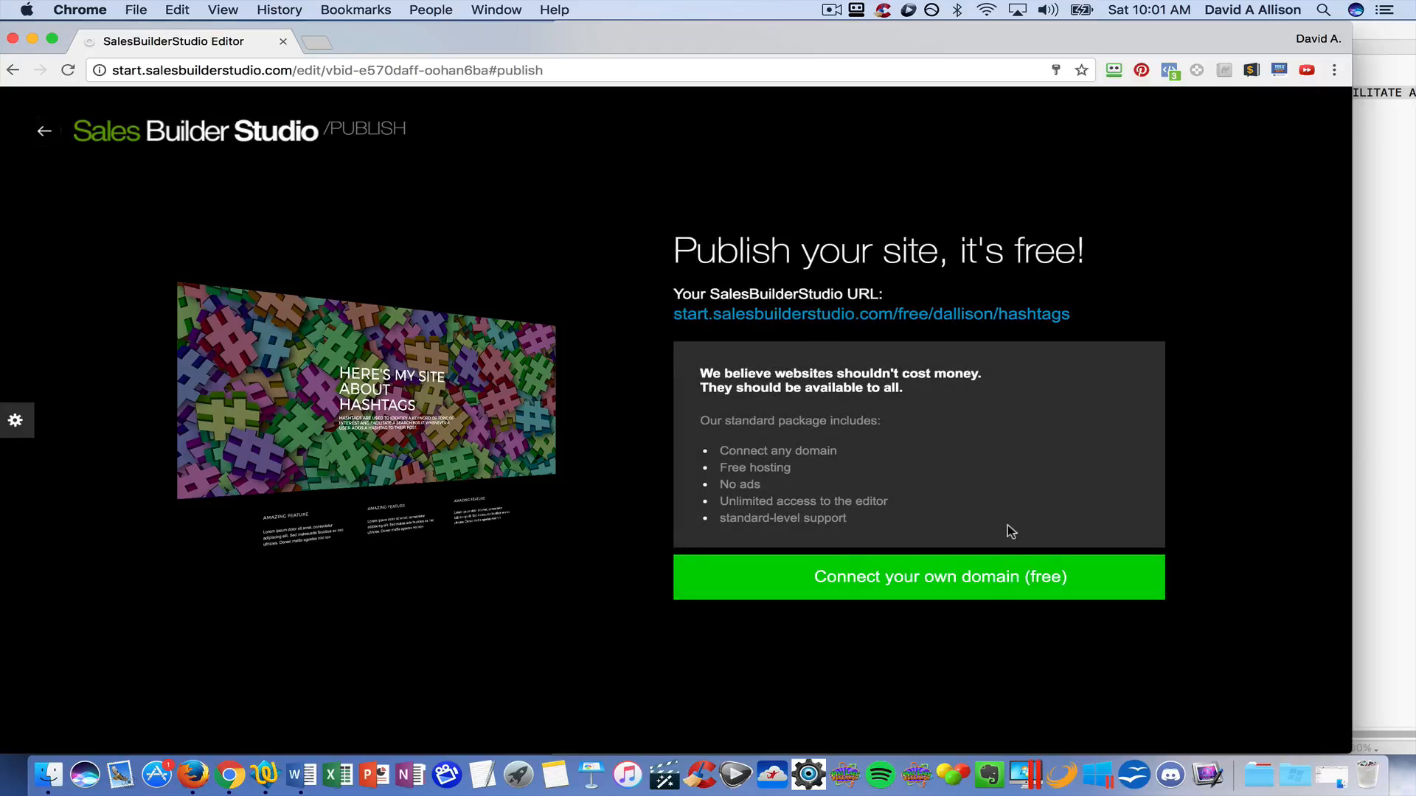
Choose to connect an own domain later and update the live site from the editor
{"action": "left_click", "coordinate": [922, 582]}
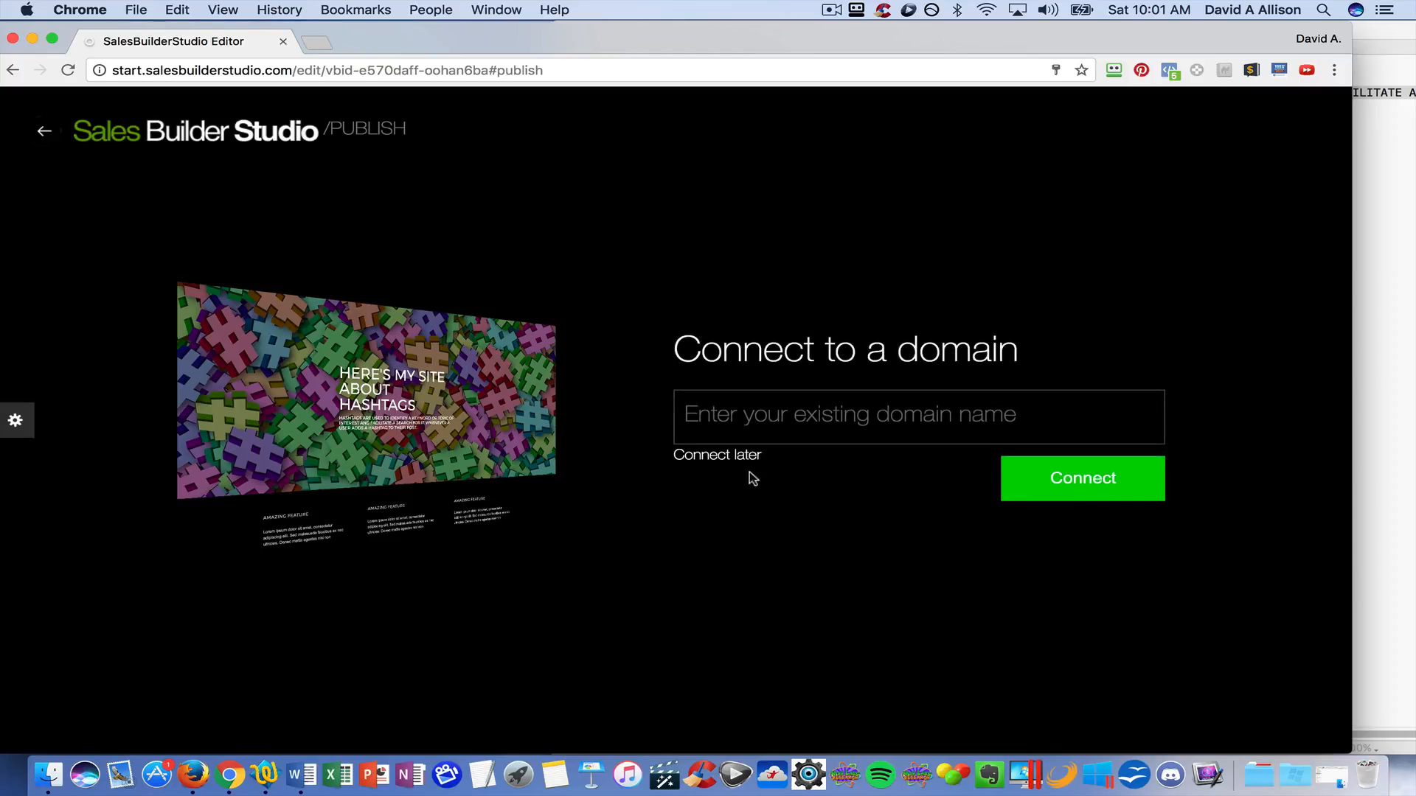
{"action": "left_click", "coordinate": [748, 455]}
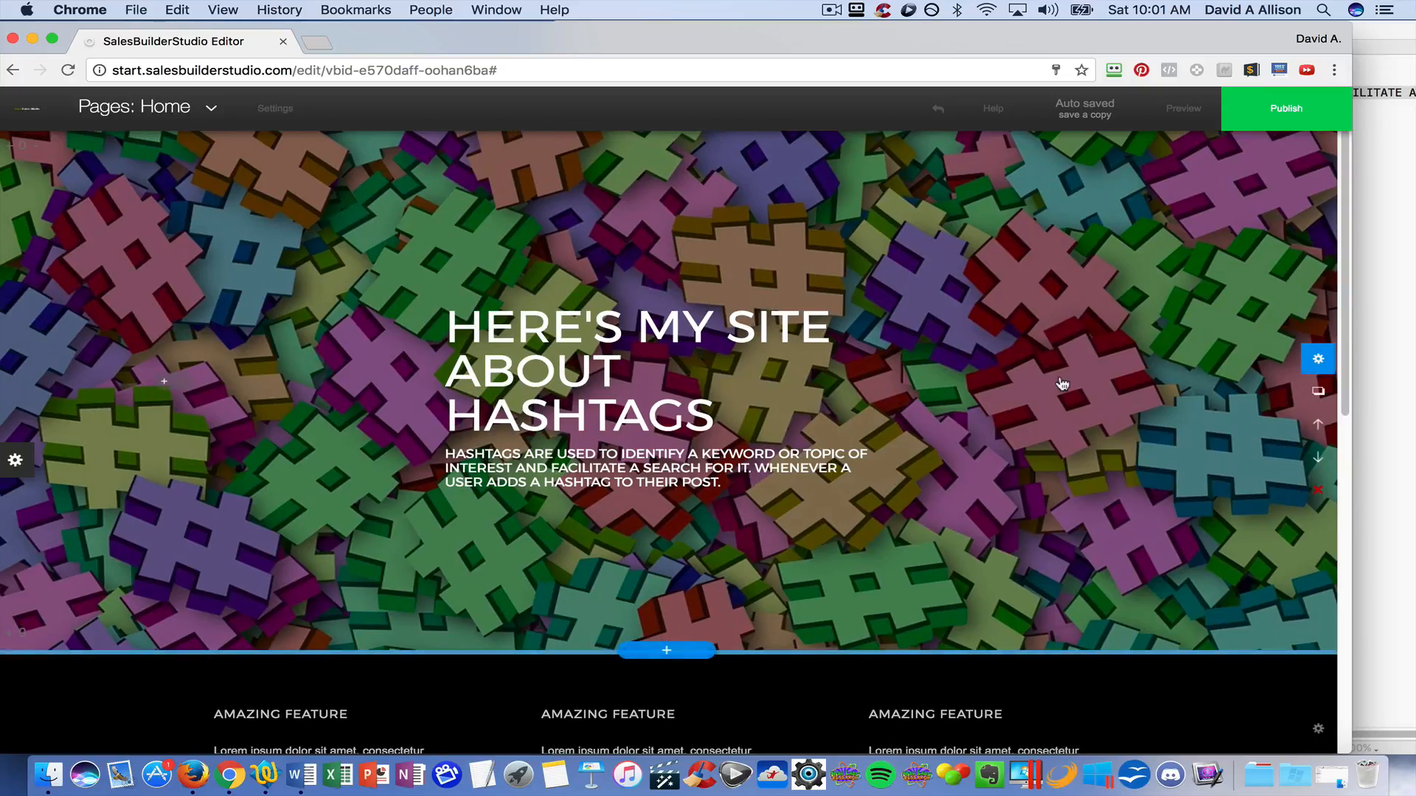
{"action": "mouse_move", "coordinate": [1293, 119]}
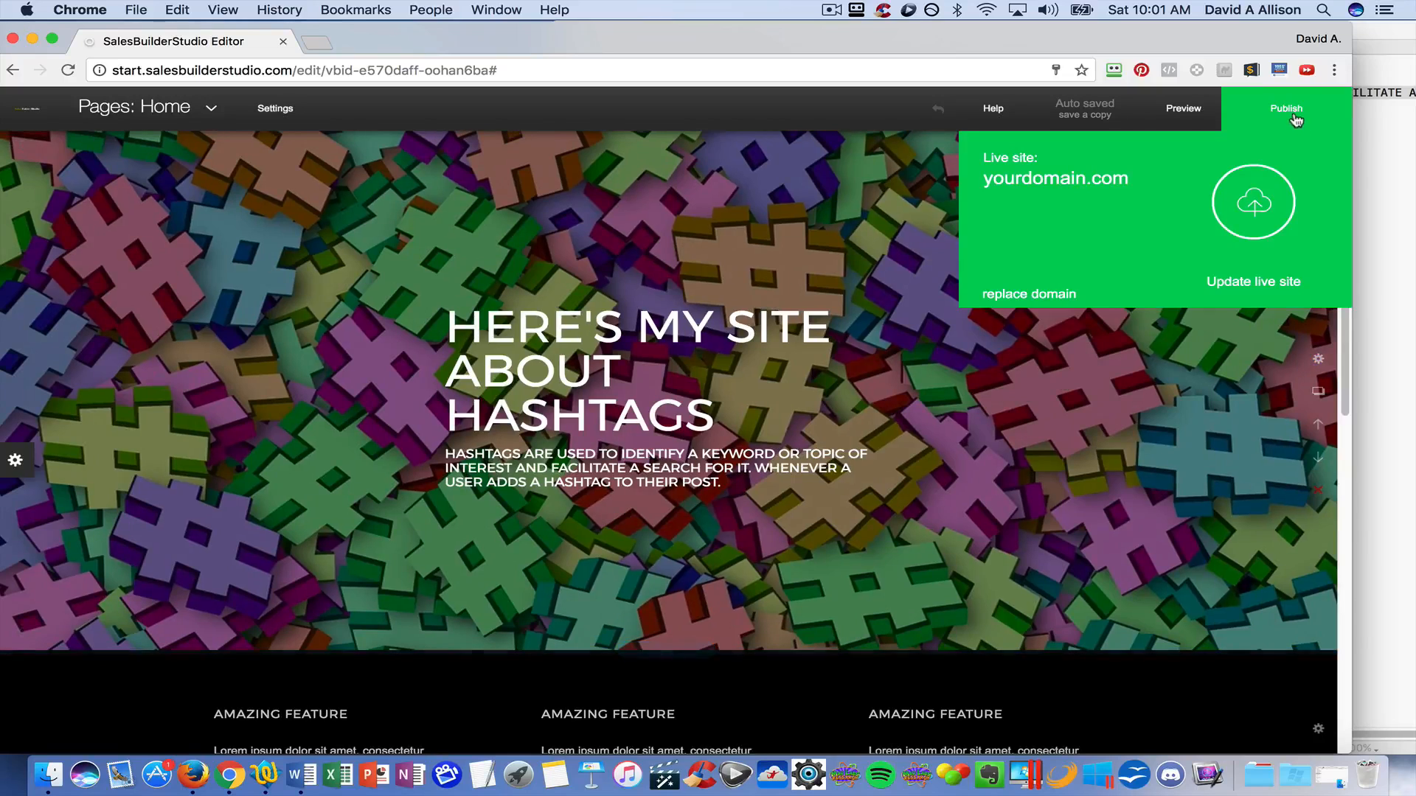
{"action": "left_click", "coordinate": [1251, 210]}
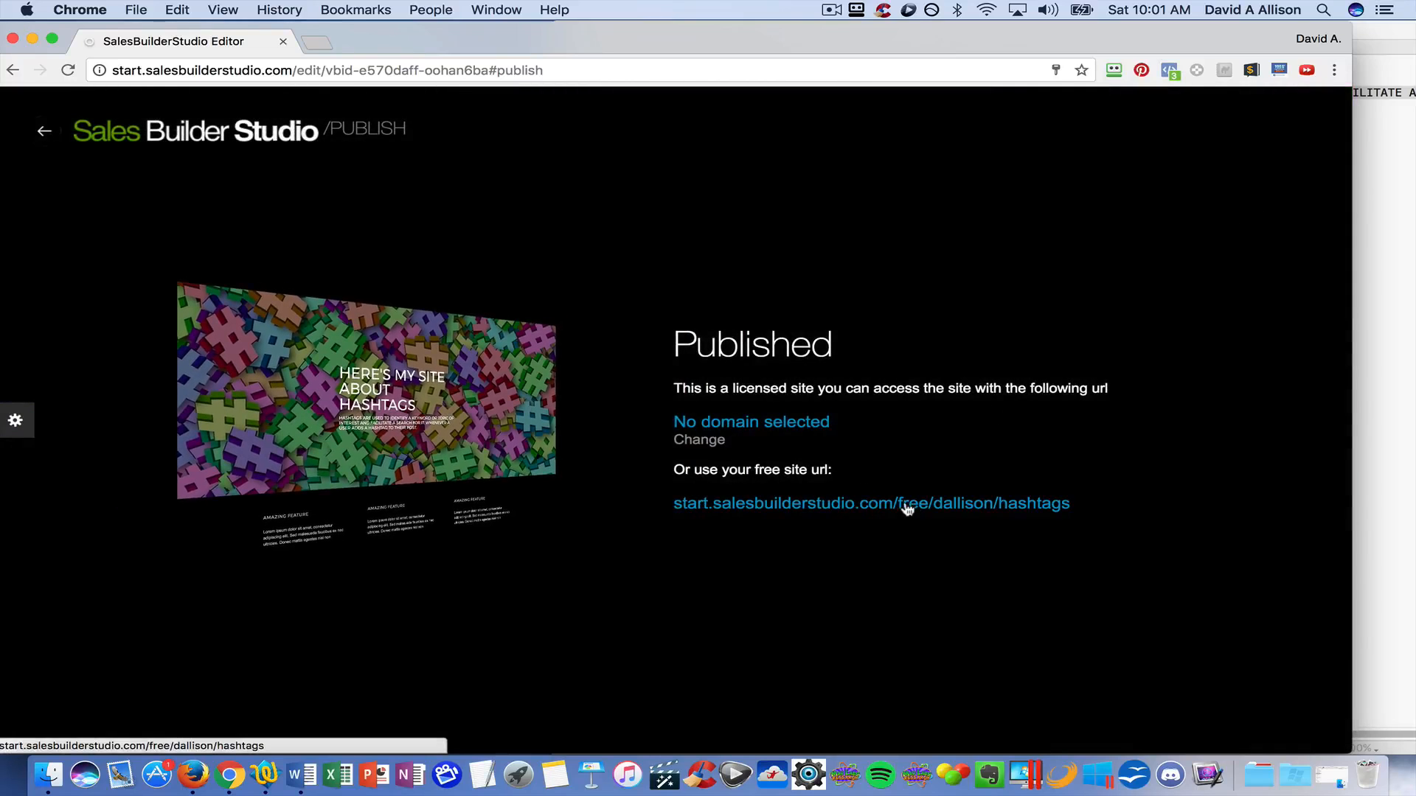
Examine the published page at its free site URL, close it and return to the editor
{"action": "left_click", "coordinate": [848, 509]}
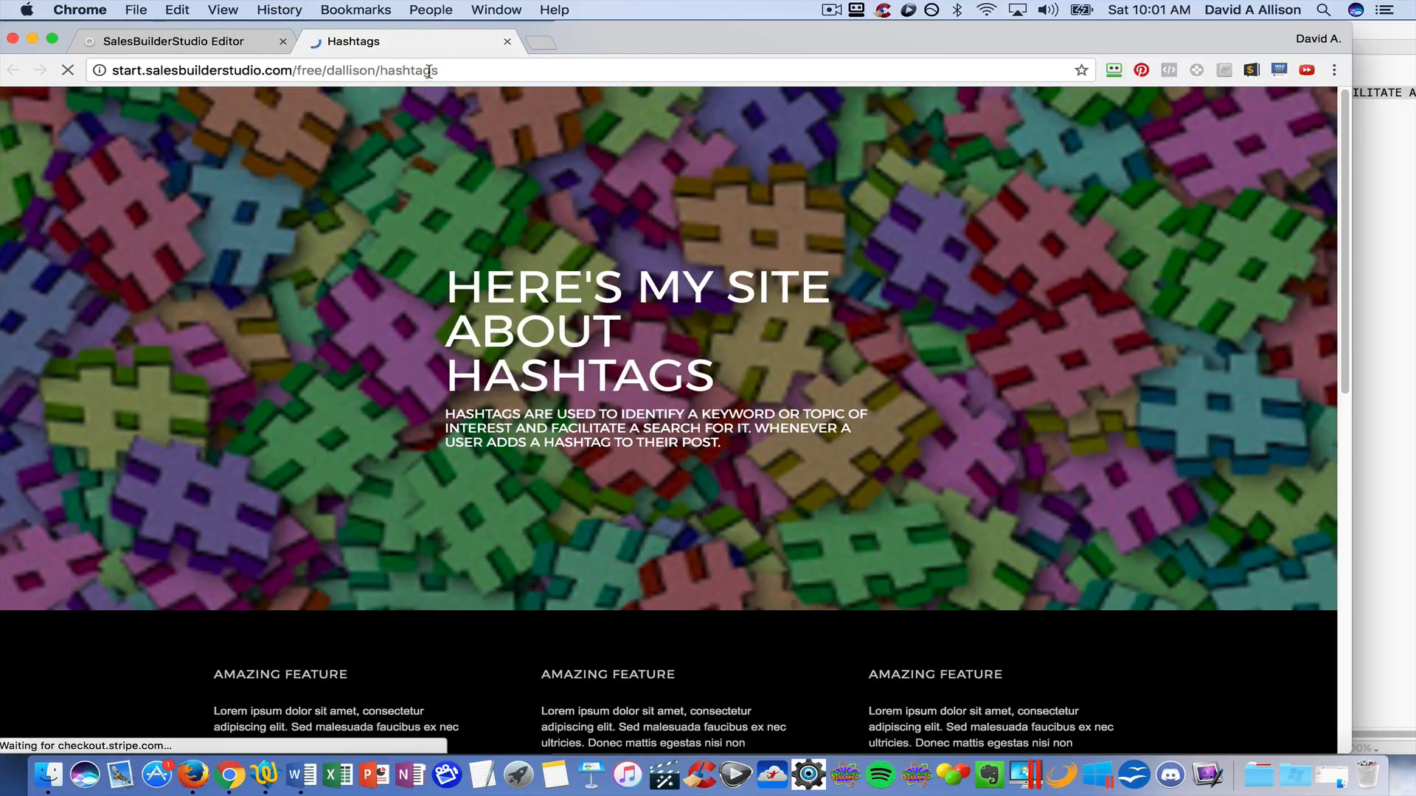
{"action": "left_click", "coordinate": [428, 71]}
{"action": "scroll", "coordinate": [837, 271], "scroll_direction": "down", "scroll_amount": 2}
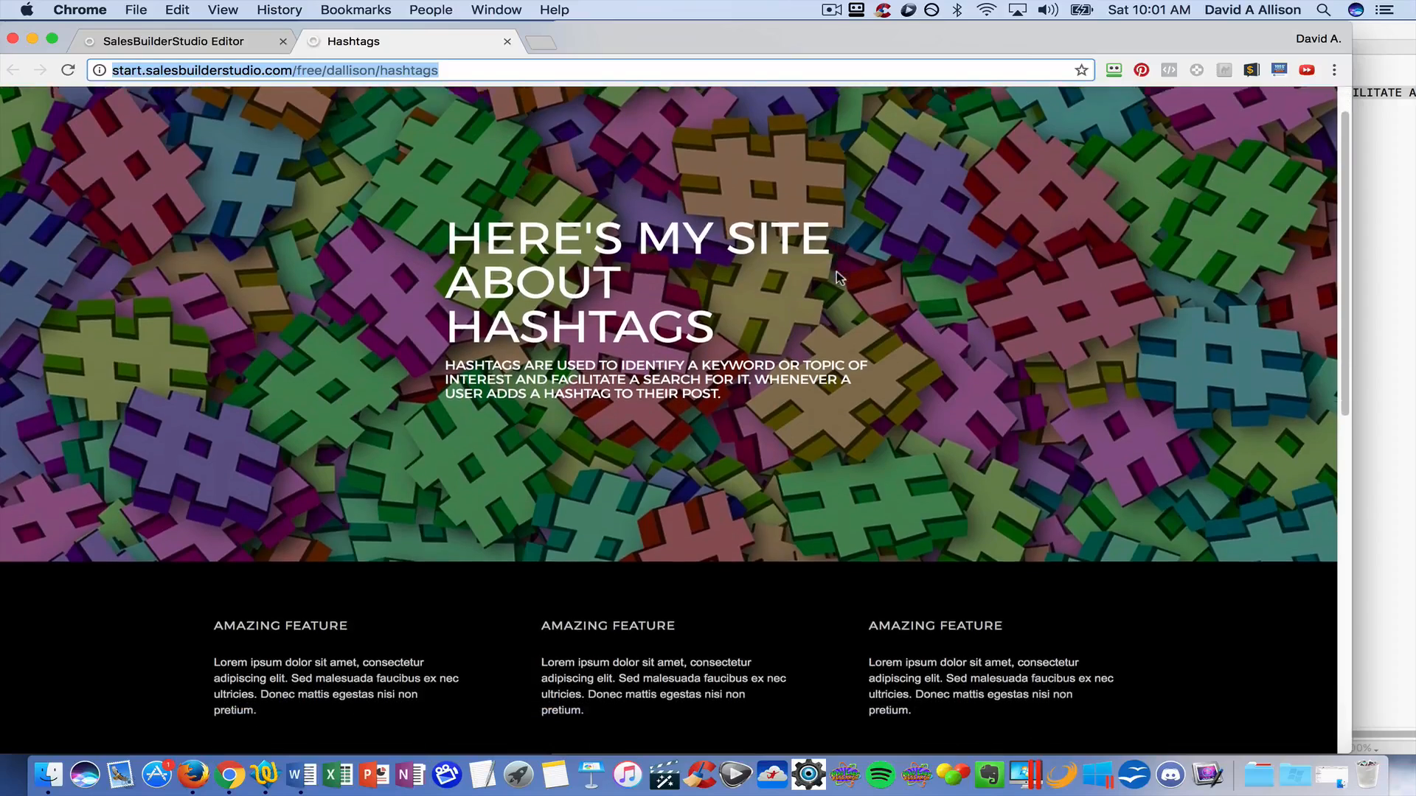
{"action": "scroll", "coordinate": [836, 276], "scroll_direction": "down", "scroll_amount": 2}
{"action": "scroll", "coordinate": [837, 277], "scroll_direction": "up", "scroll_amount": 3}
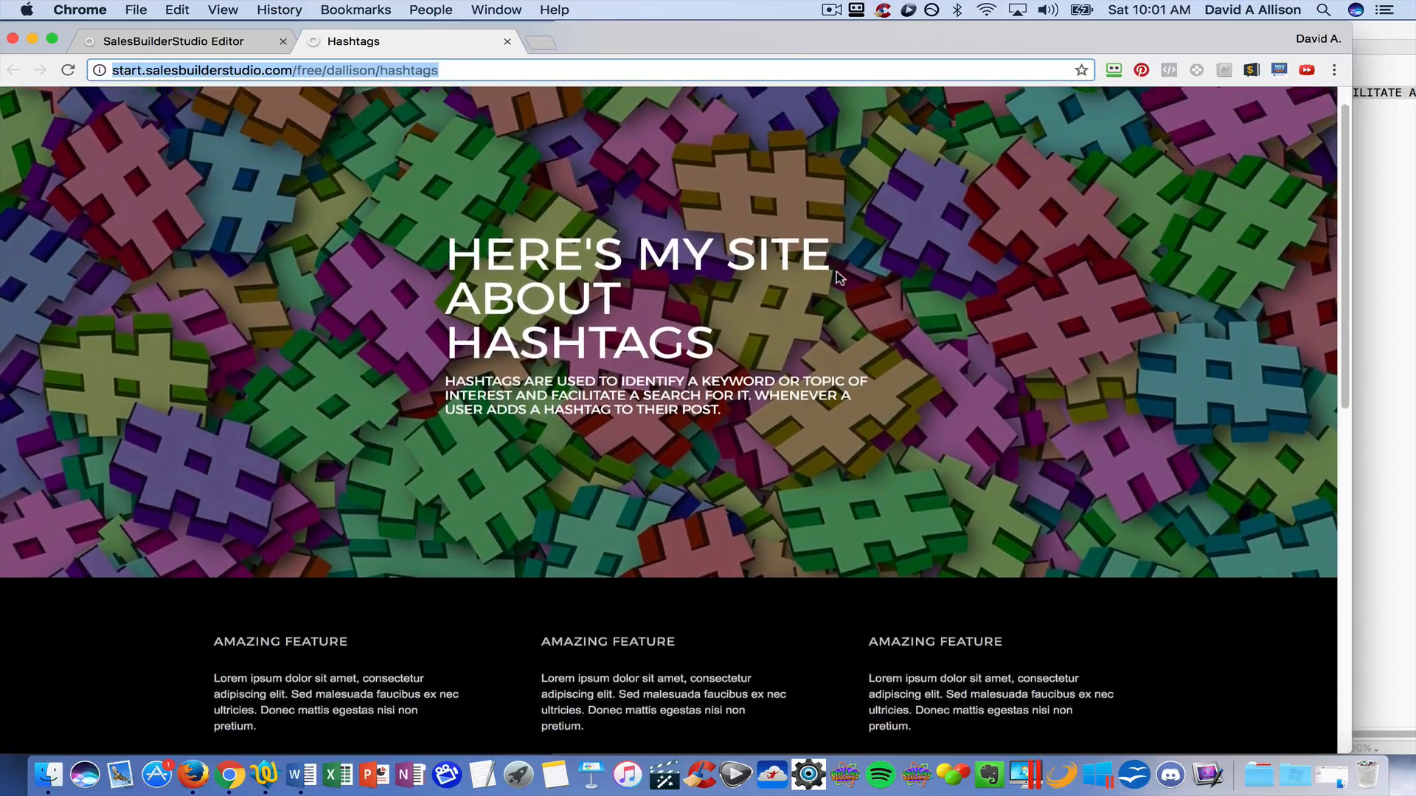
{"action": "scroll", "coordinate": [836, 271], "scroll_direction": "up", "scroll_amount": 2}
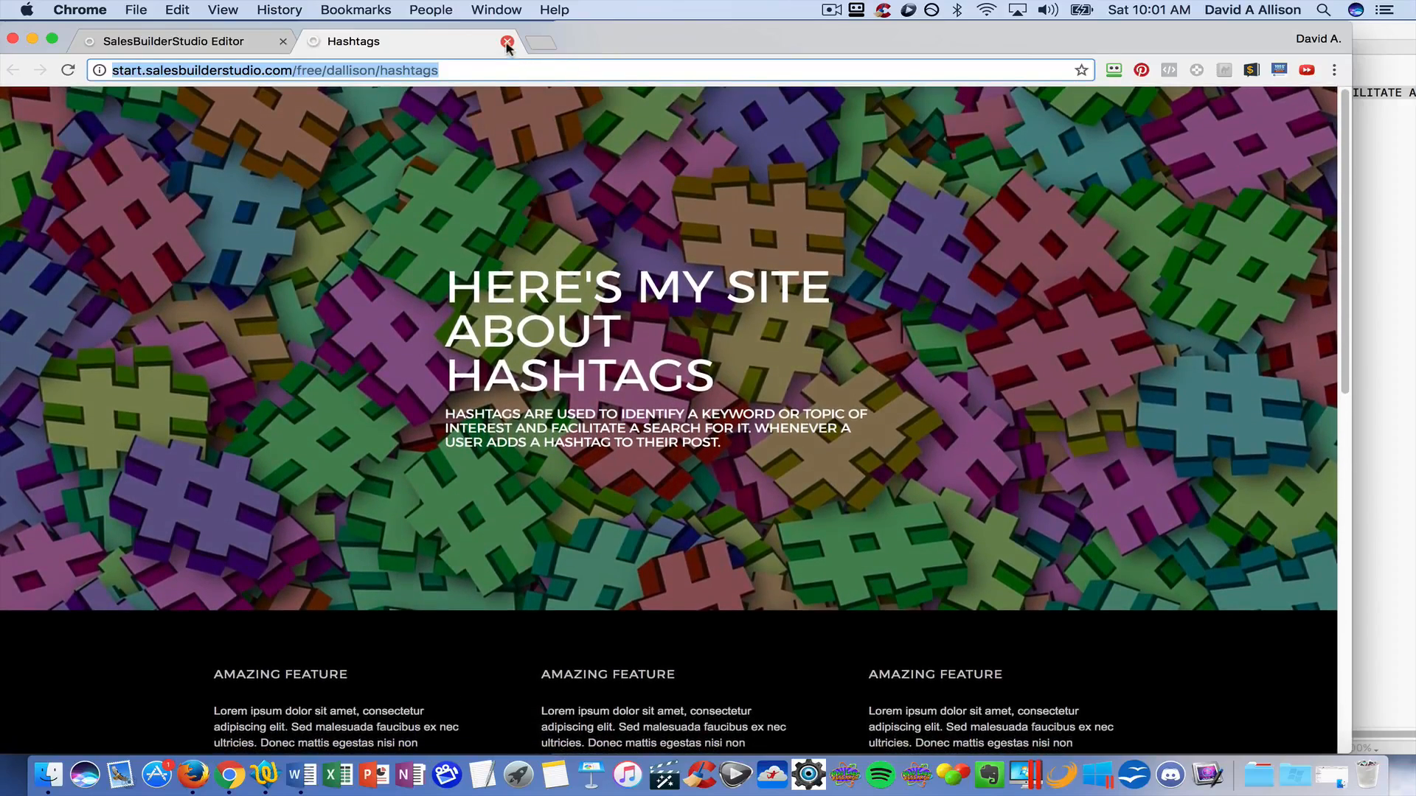
{"action": "left_click", "coordinate": [508, 42]}
{"action": "left_click", "coordinate": [47, 134]}
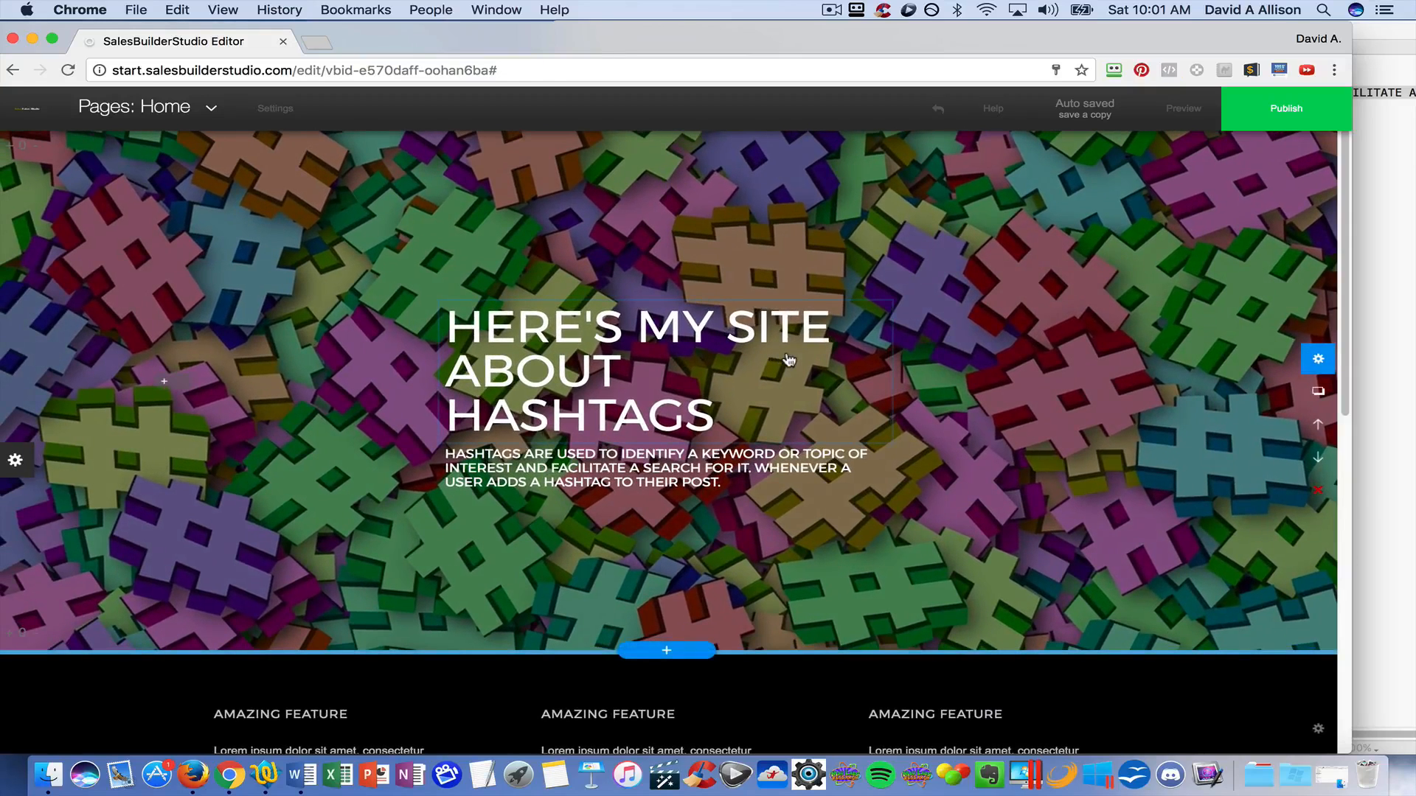
{"action": "scroll", "coordinate": [788, 360], "scroll_direction": "down", "scroll_amount": 5}
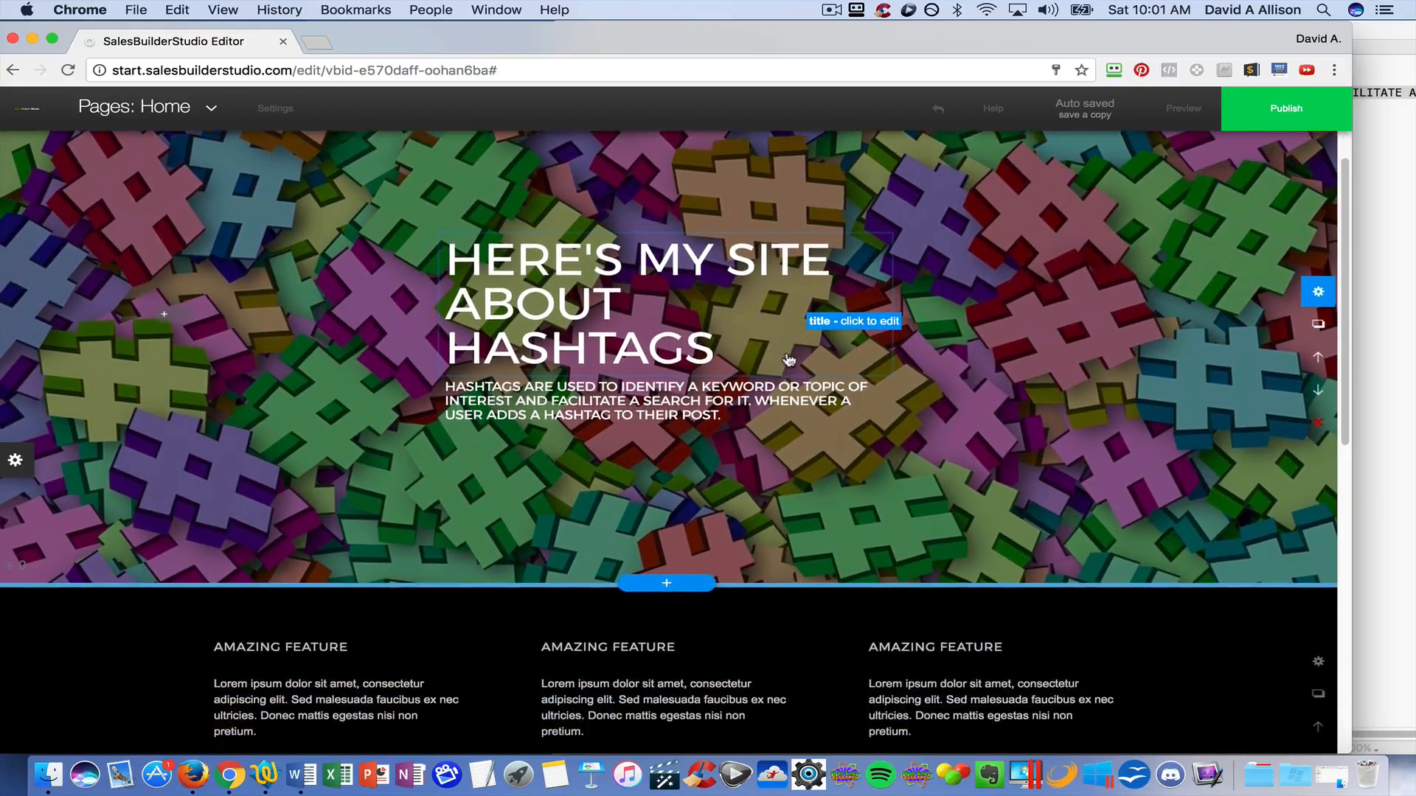
{"action": "scroll", "coordinate": [788, 359], "scroll_direction": "down", "scroll_amount": 2}
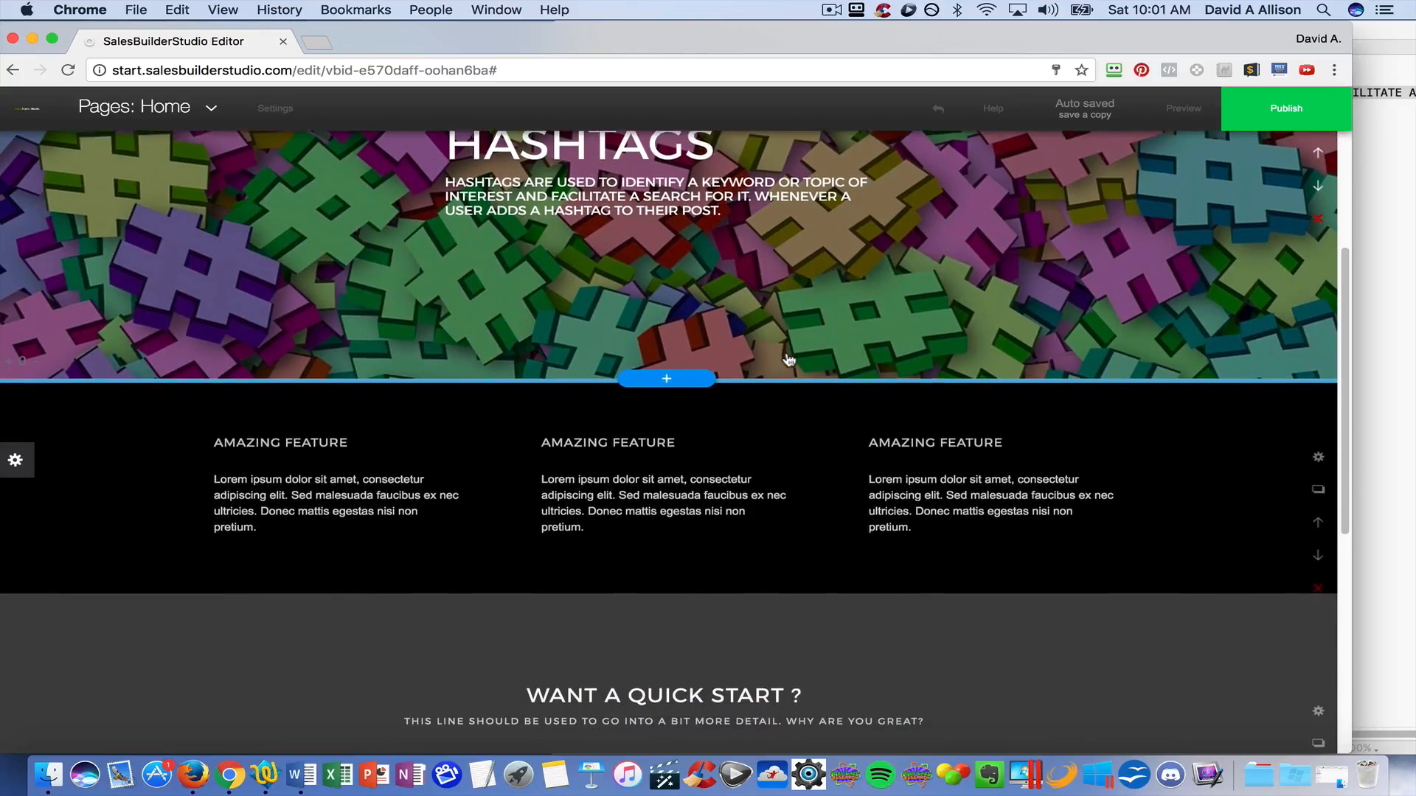
{"action": "scroll", "coordinate": [787, 360], "scroll_direction": "down", "scroll_amount": 1}
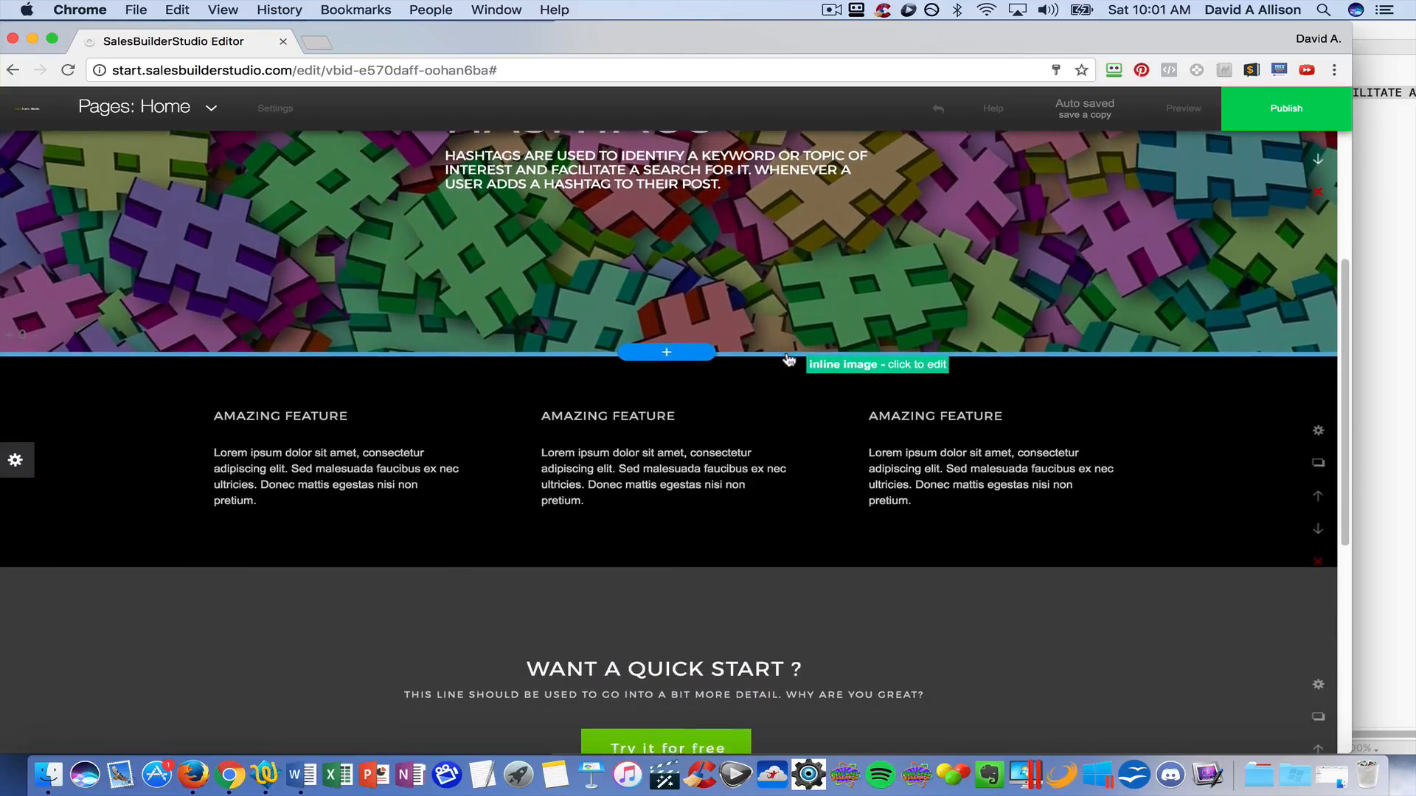
{"action": "scroll", "coordinate": [787, 359], "scroll_direction": "up", "scroll_amount": 6}
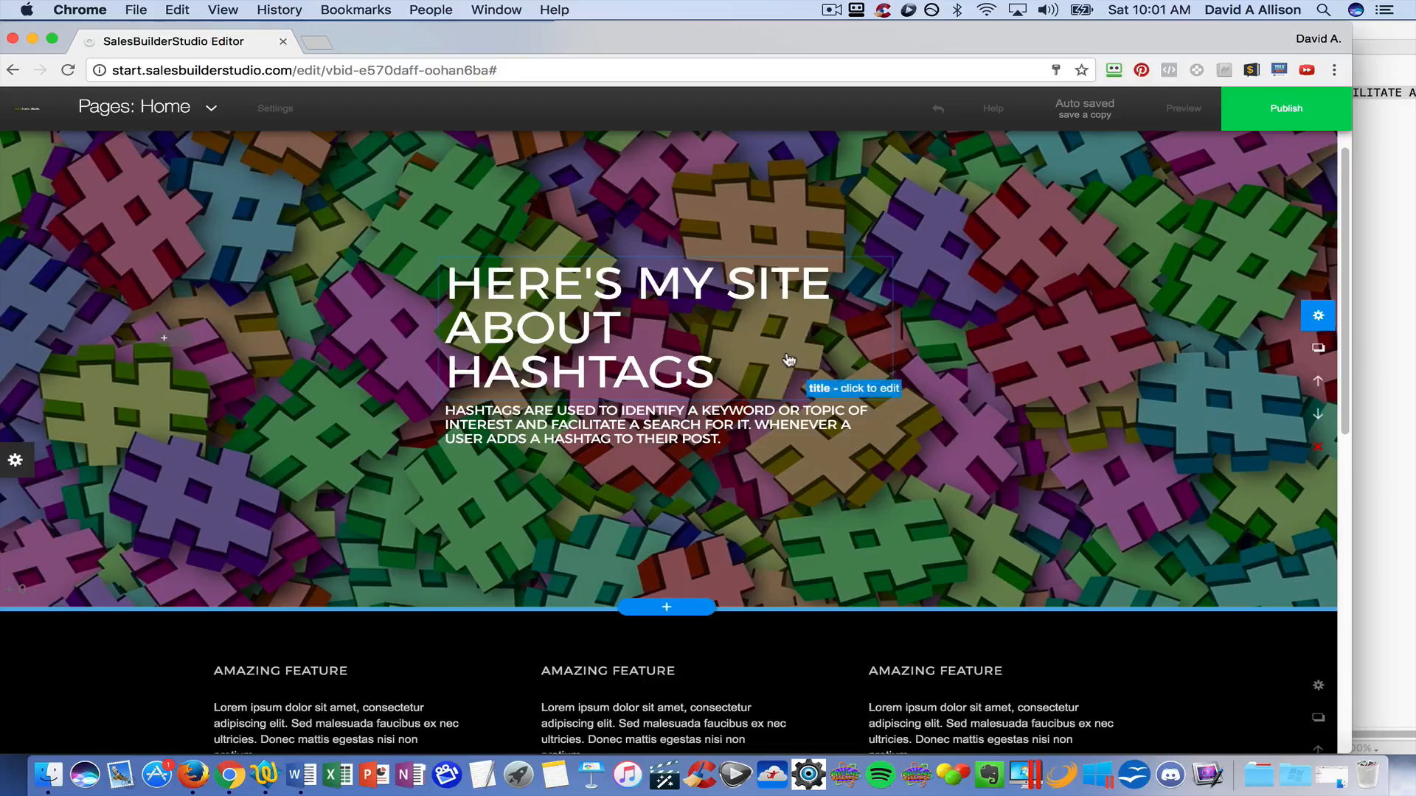
{"action": "left_click", "coordinate": [663, 334]}
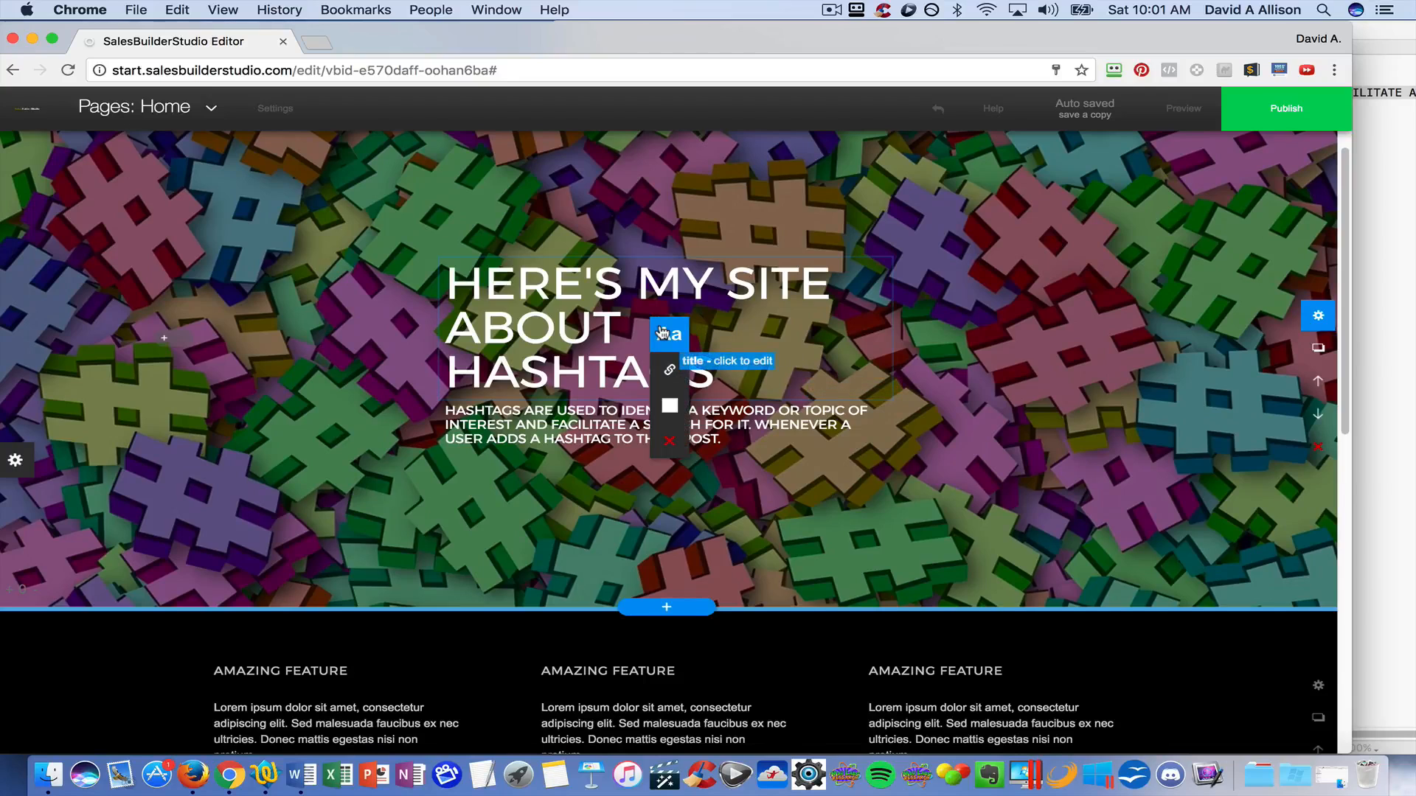
{"action": "left_click", "coordinate": [671, 372]}
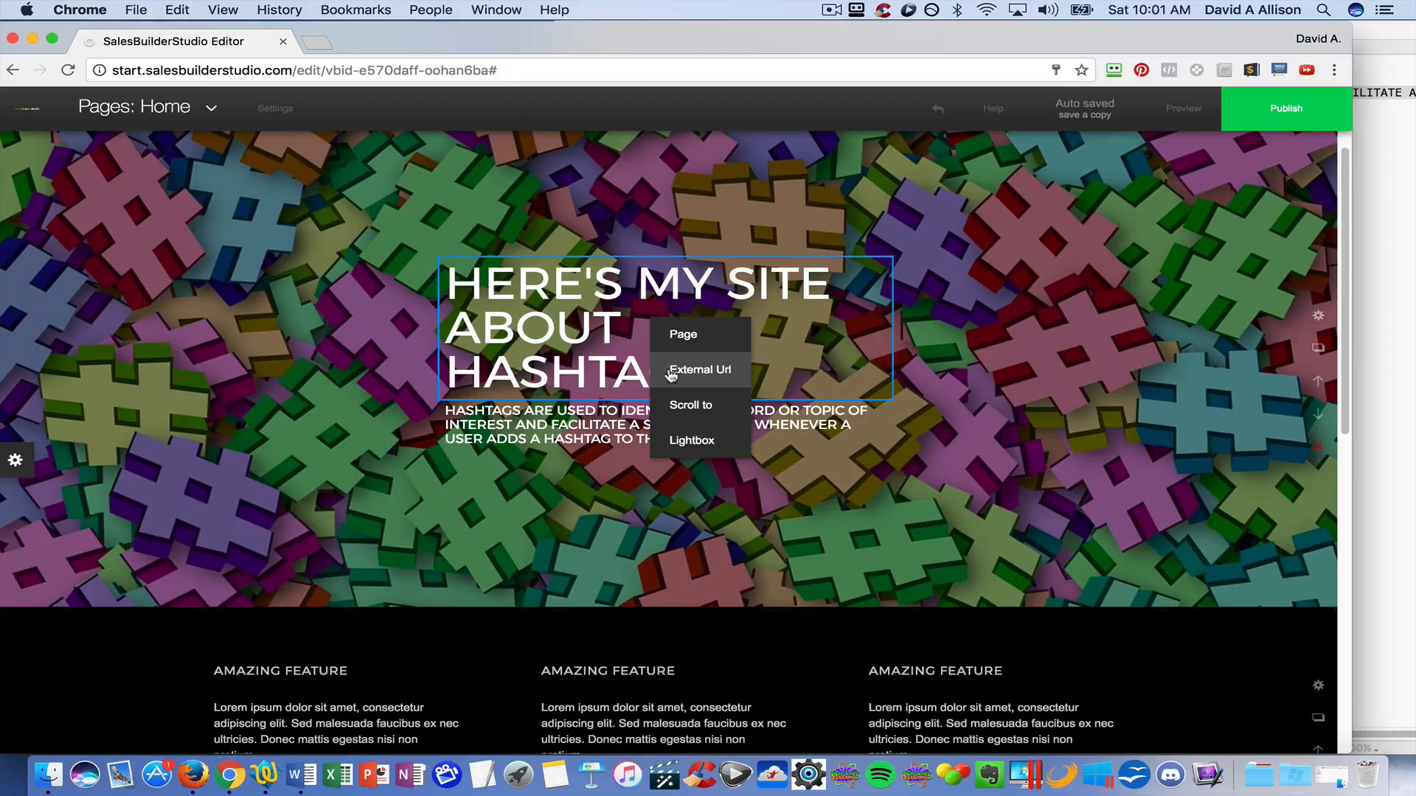
{"action": "left_click", "coordinate": [697, 373]}
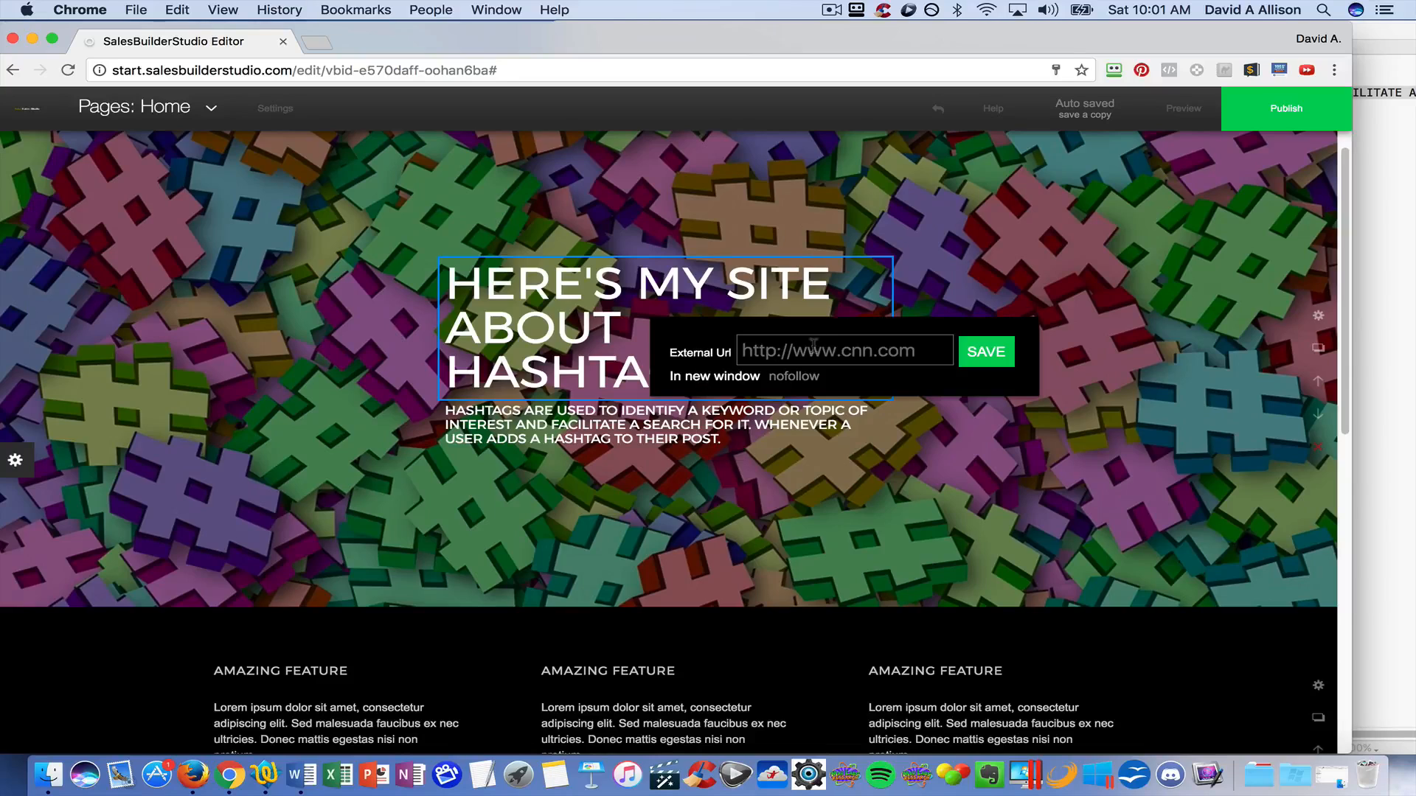
{"action": "left_click", "coordinate": [834, 339]}
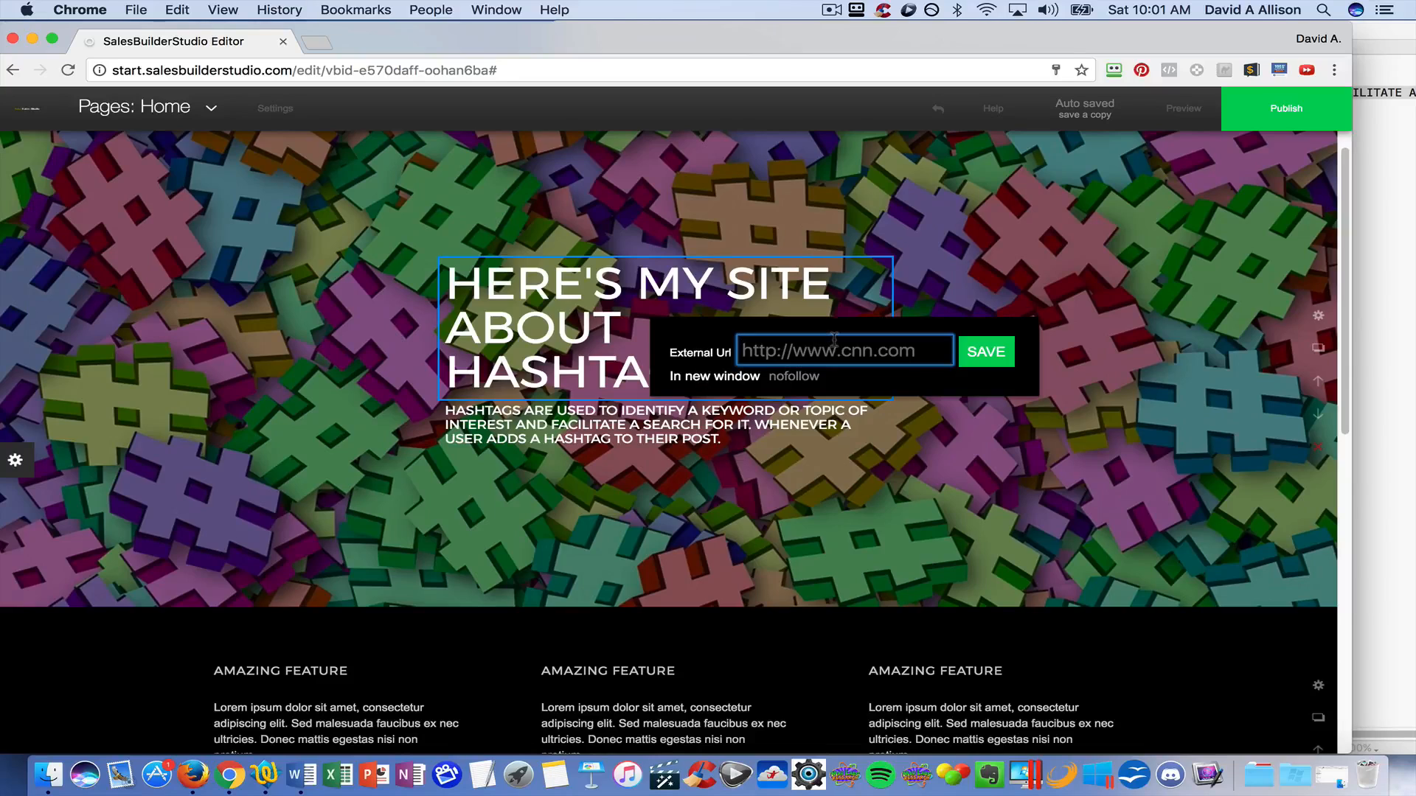
{"action": "type", "text": "www.google.com"}
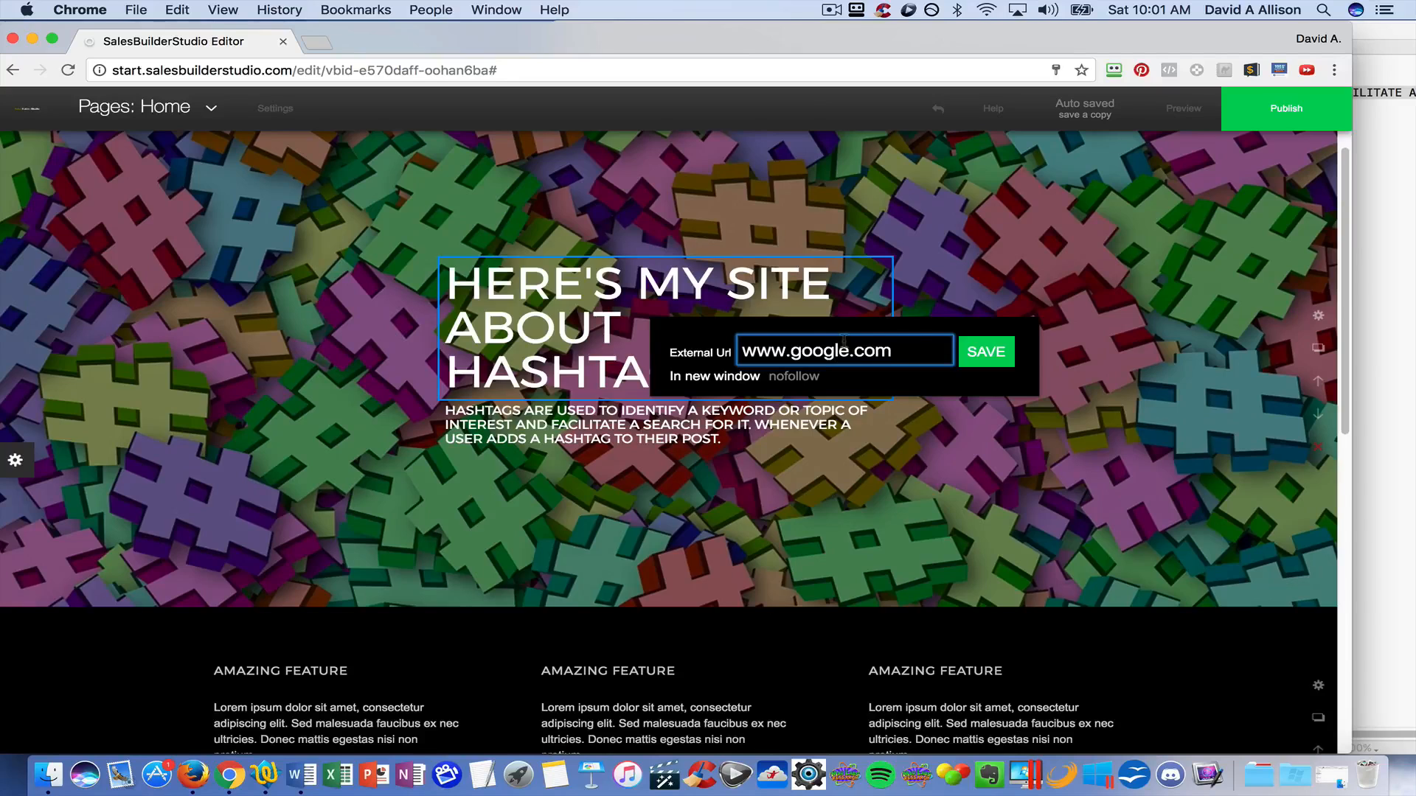
{"action": "left_click", "coordinate": [972, 355]}
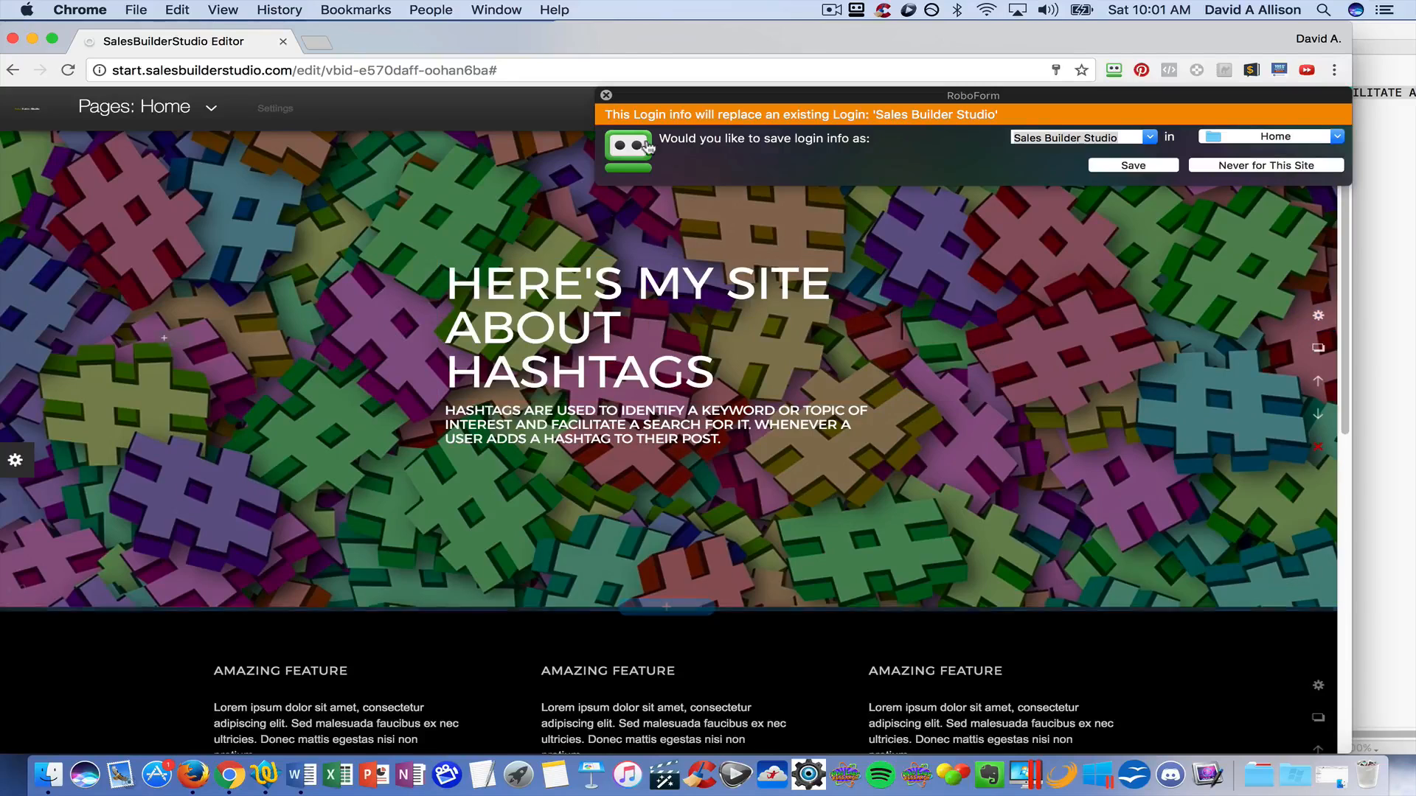
{"action": "left_click", "coordinate": [604, 97]}
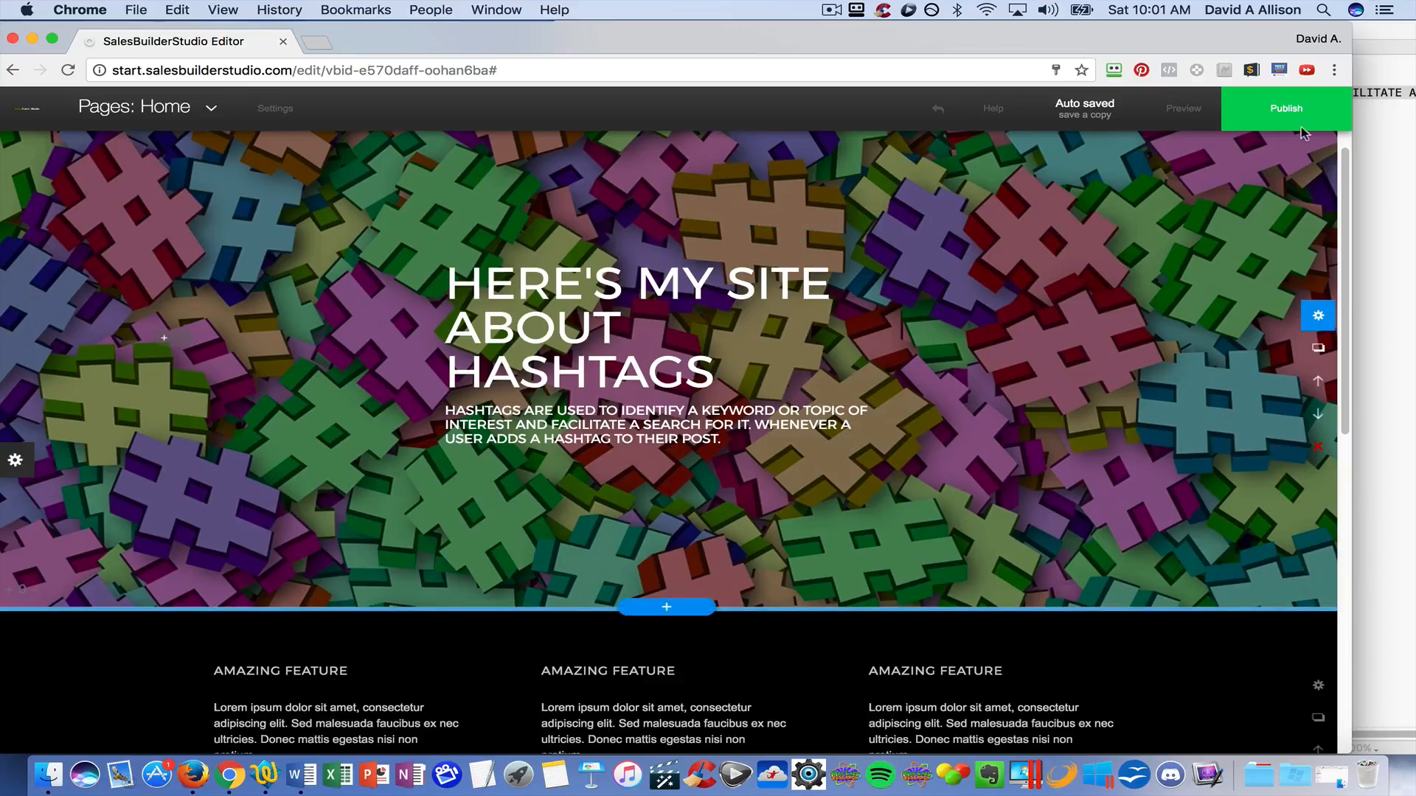
Update the live site again and test the headline's link on the published page, returning to the editor
{"action": "left_click", "coordinate": [1280, 124]}
{"action": "left_click", "coordinate": [1249, 211]}
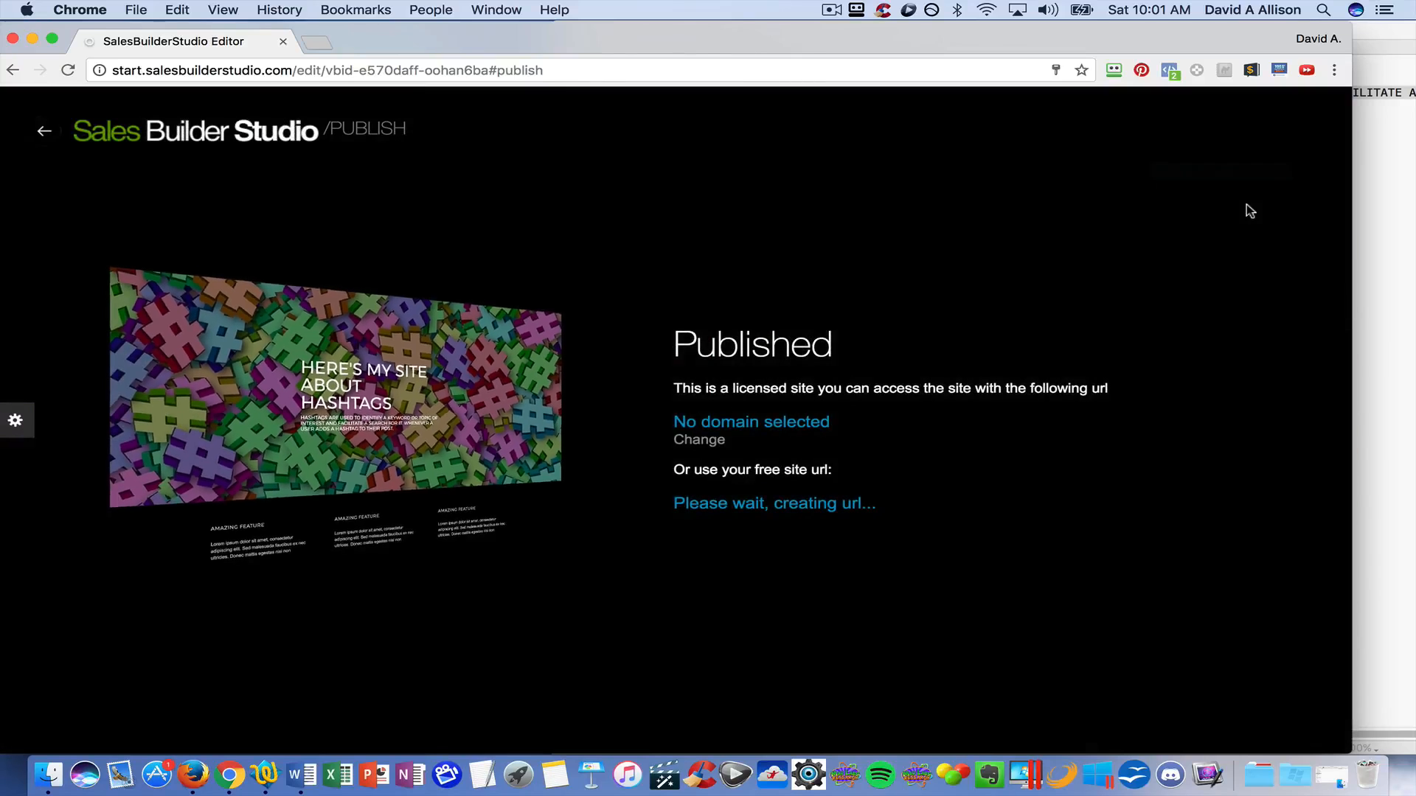
{"action": "left_click", "coordinate": [842, 506]}
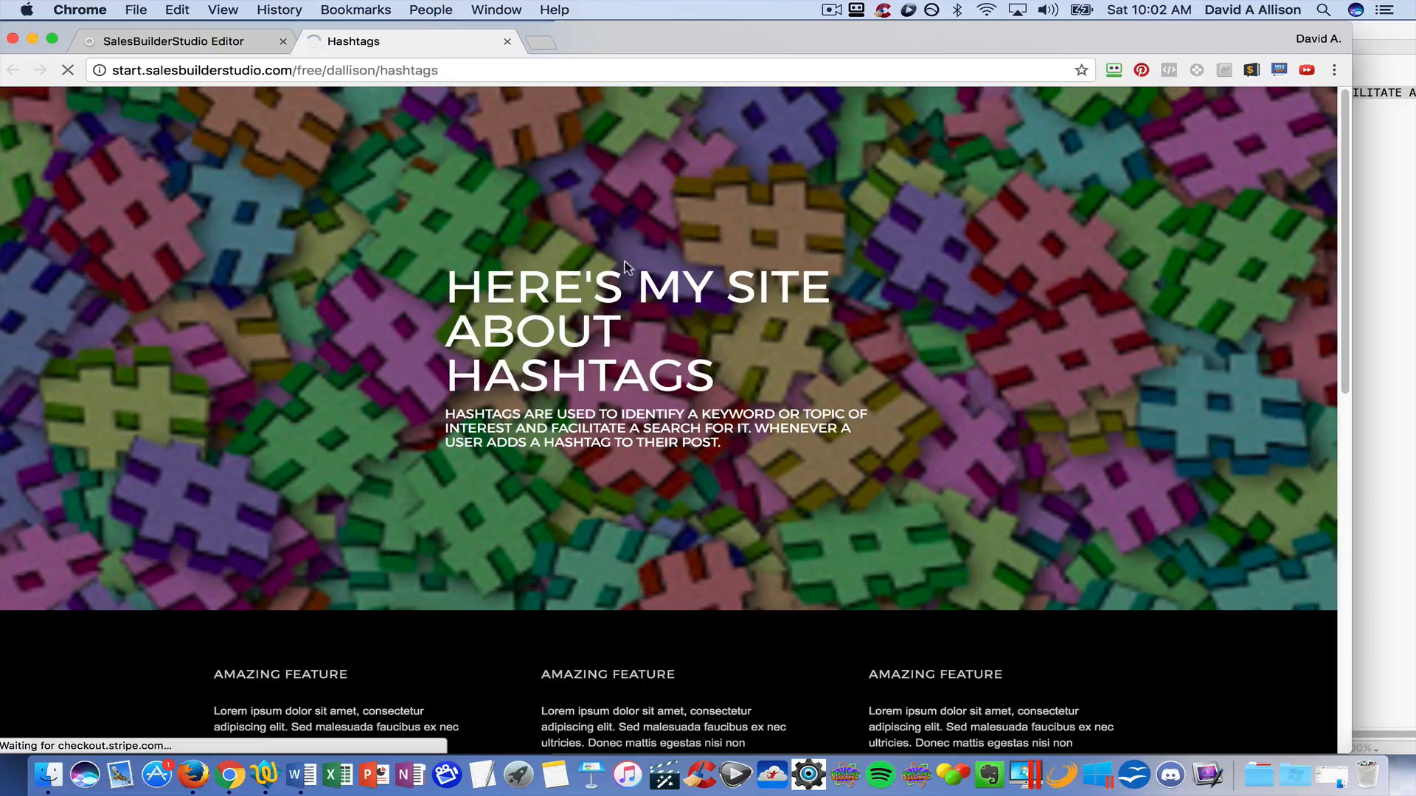
{"action": "left_click", "coordinate": [607, 326]}
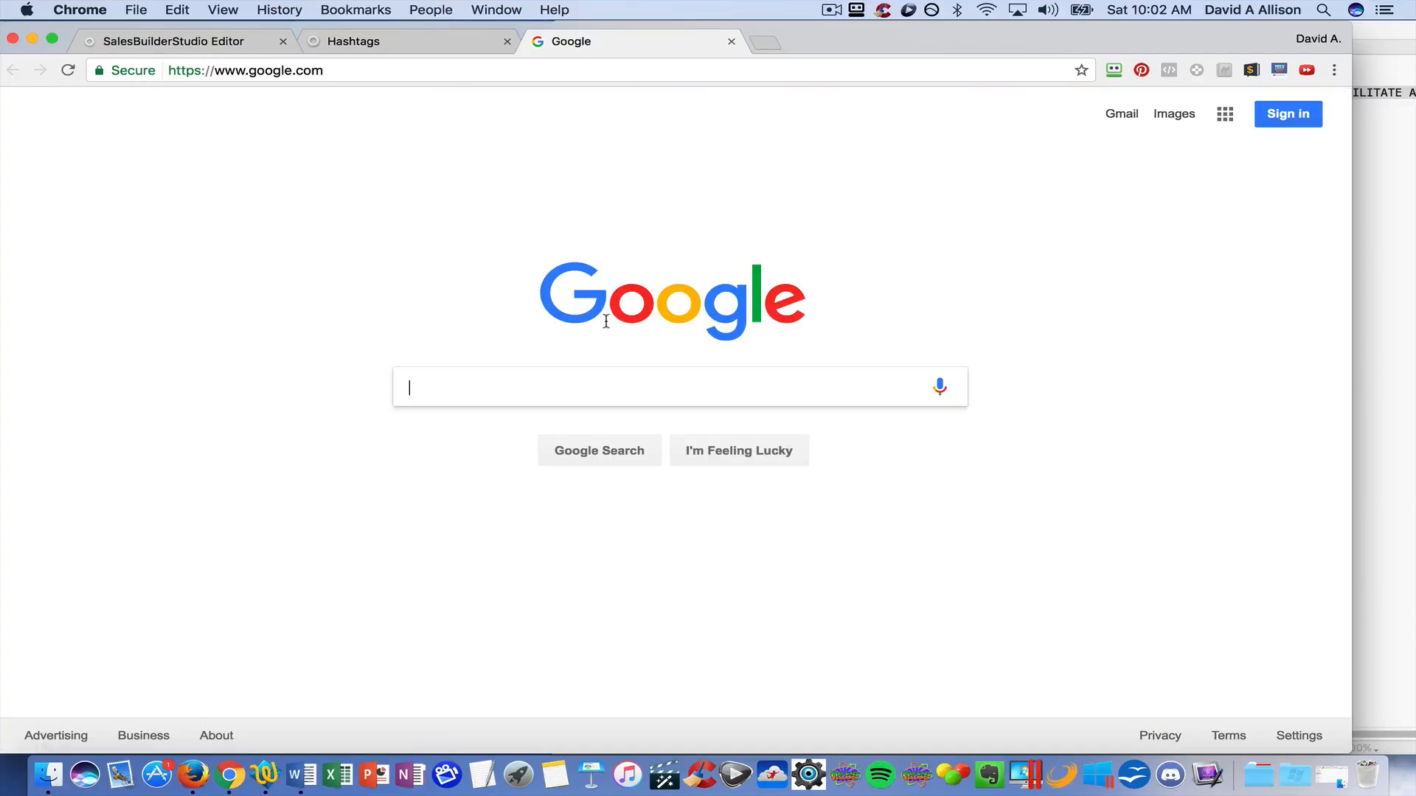
{"action": "left_click", "coordinate": [731, 42]}
{"action": "left_click", "coordinate": [506, 42]}
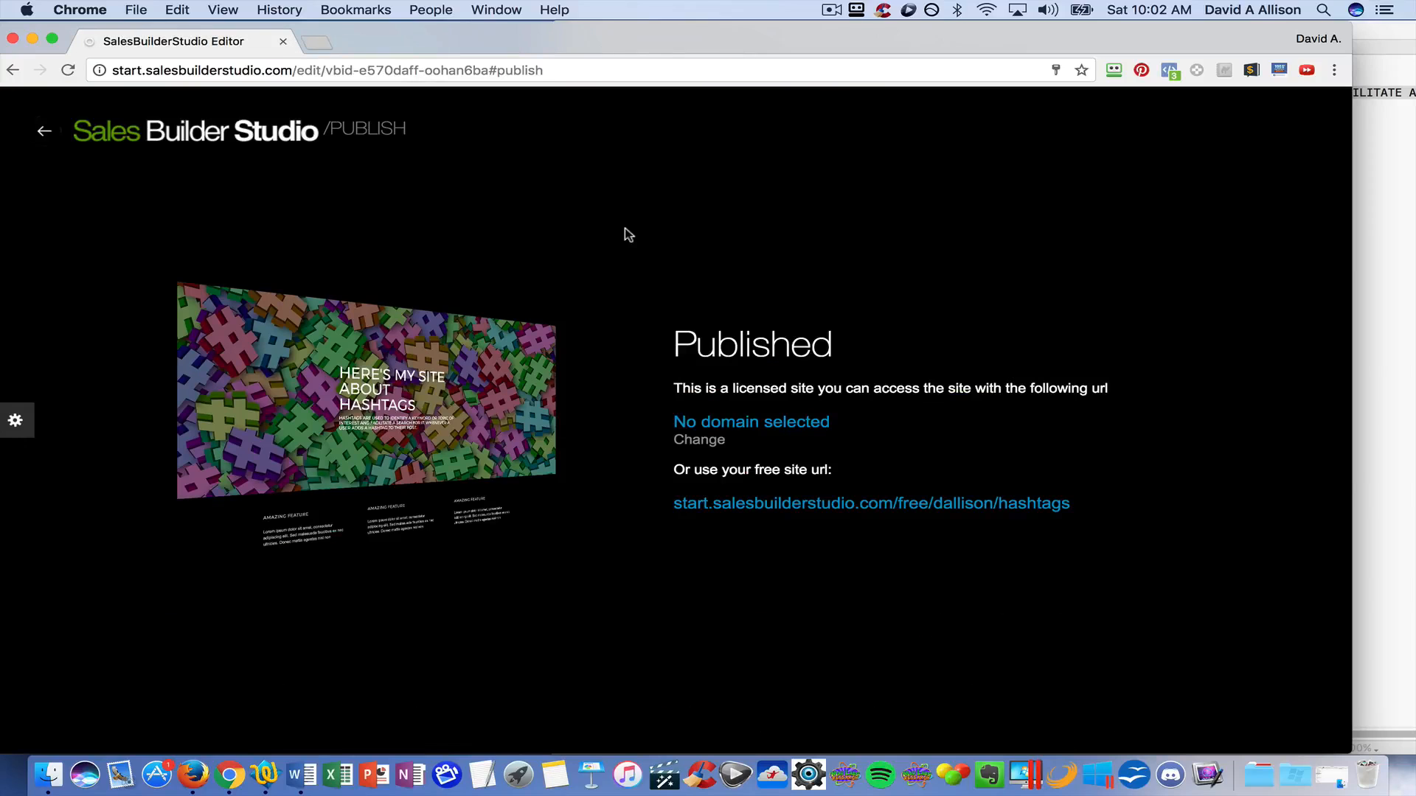
{"action": "left_click", "coordinate": [43, 132]}
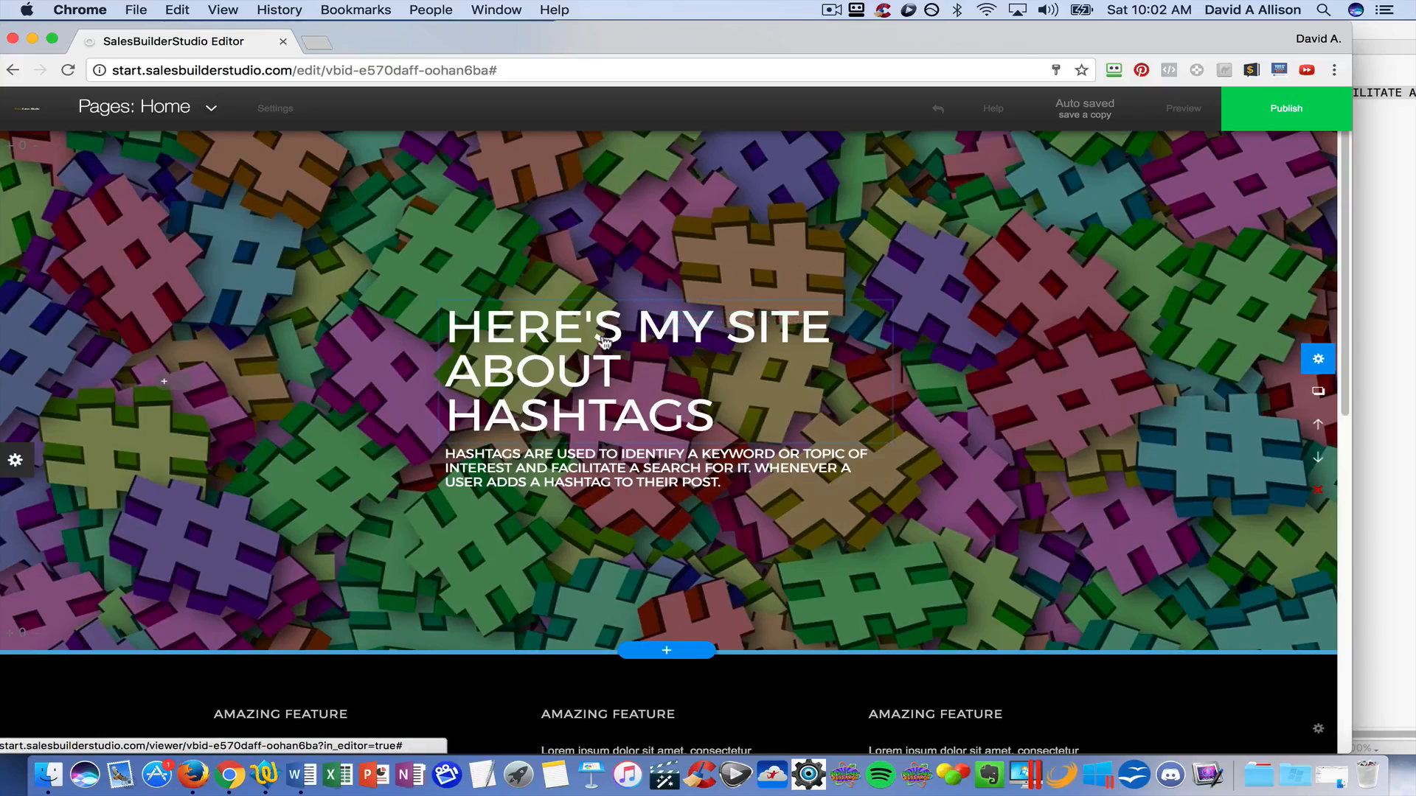
Add a new Article section below the hero, using the design with the black geometric line image
{"action": "left_click", "coordinate": [668, 652]}
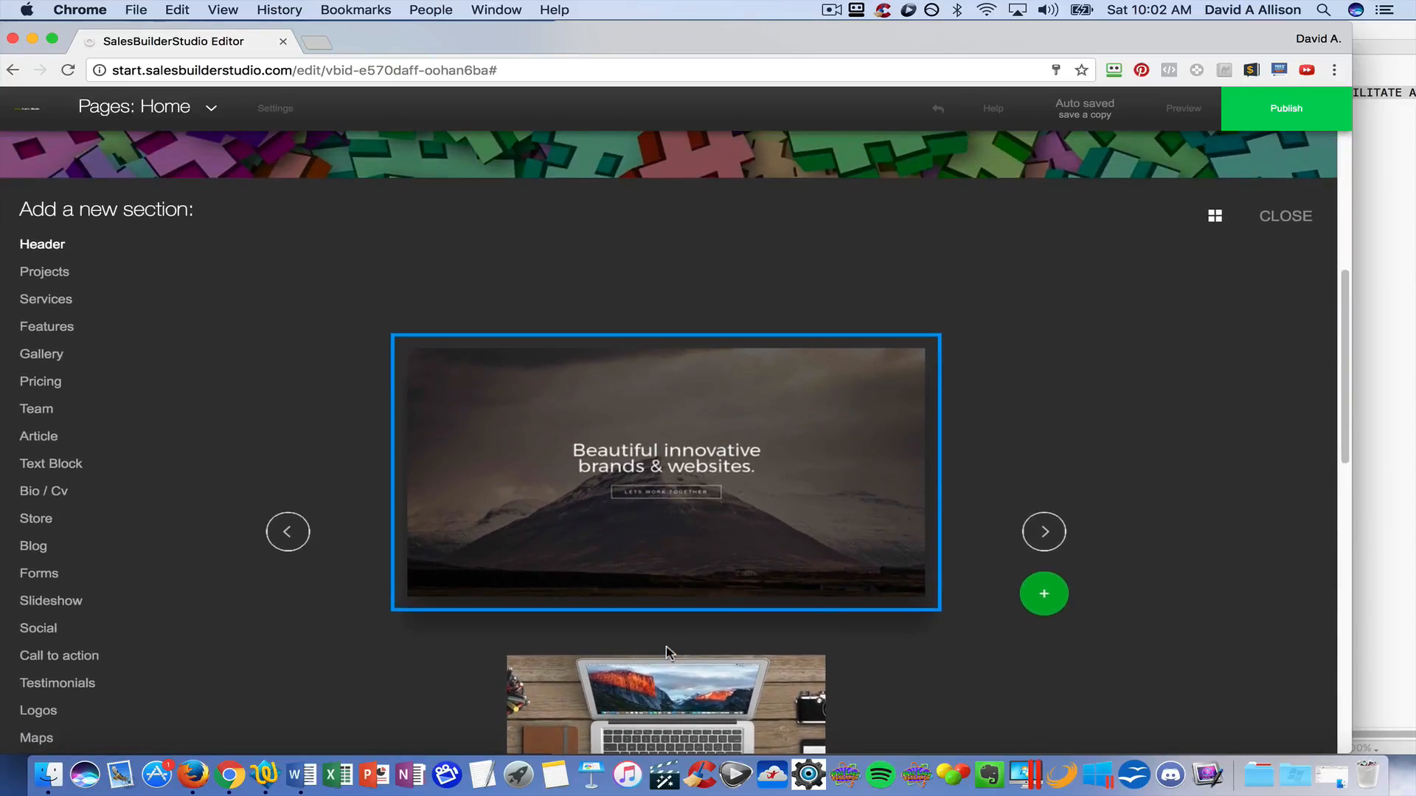
{"action": "scroll", "coordinate": [667, 652], "scroll_direction": "down", "scroll_amount": 3}
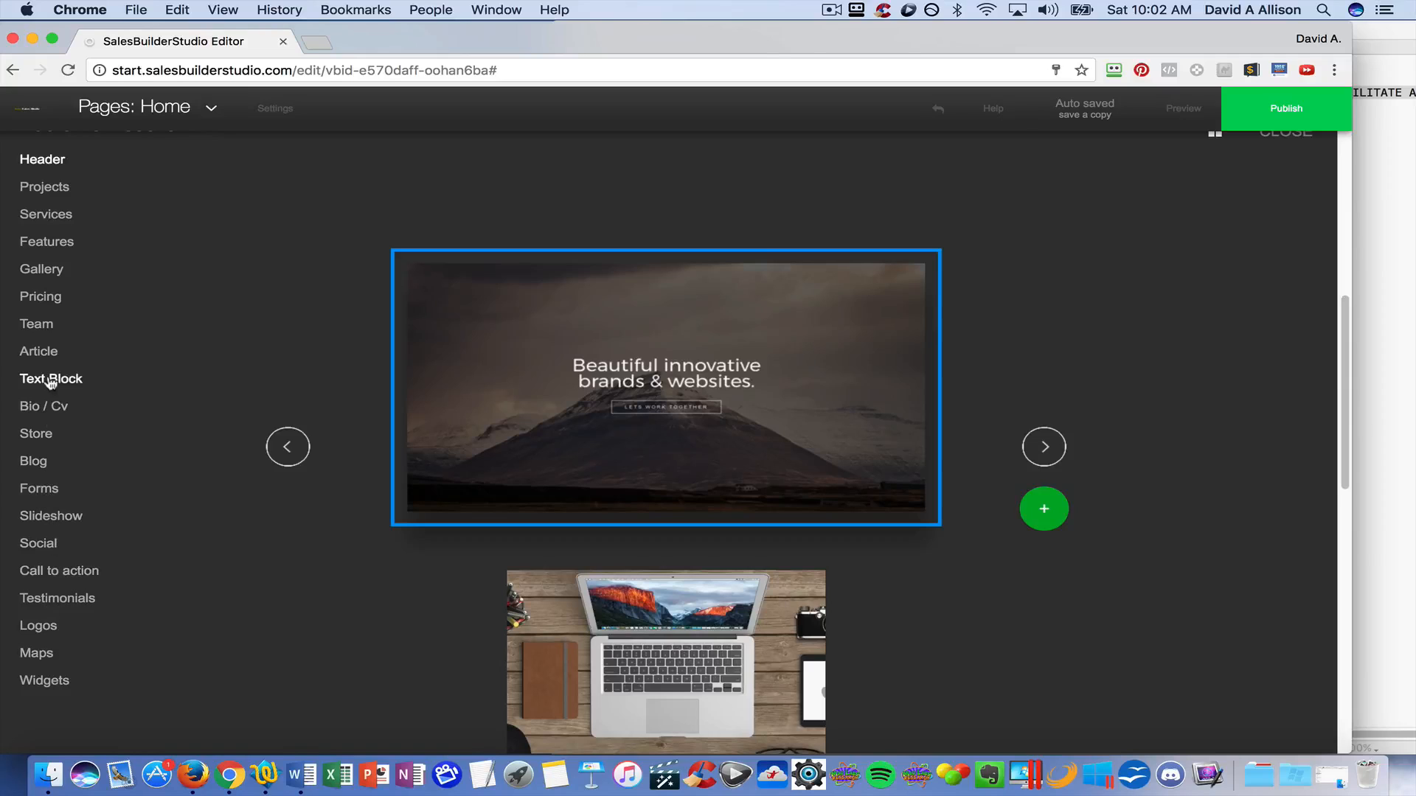
{"action": "left_click", "coordinate": [44, 353]}
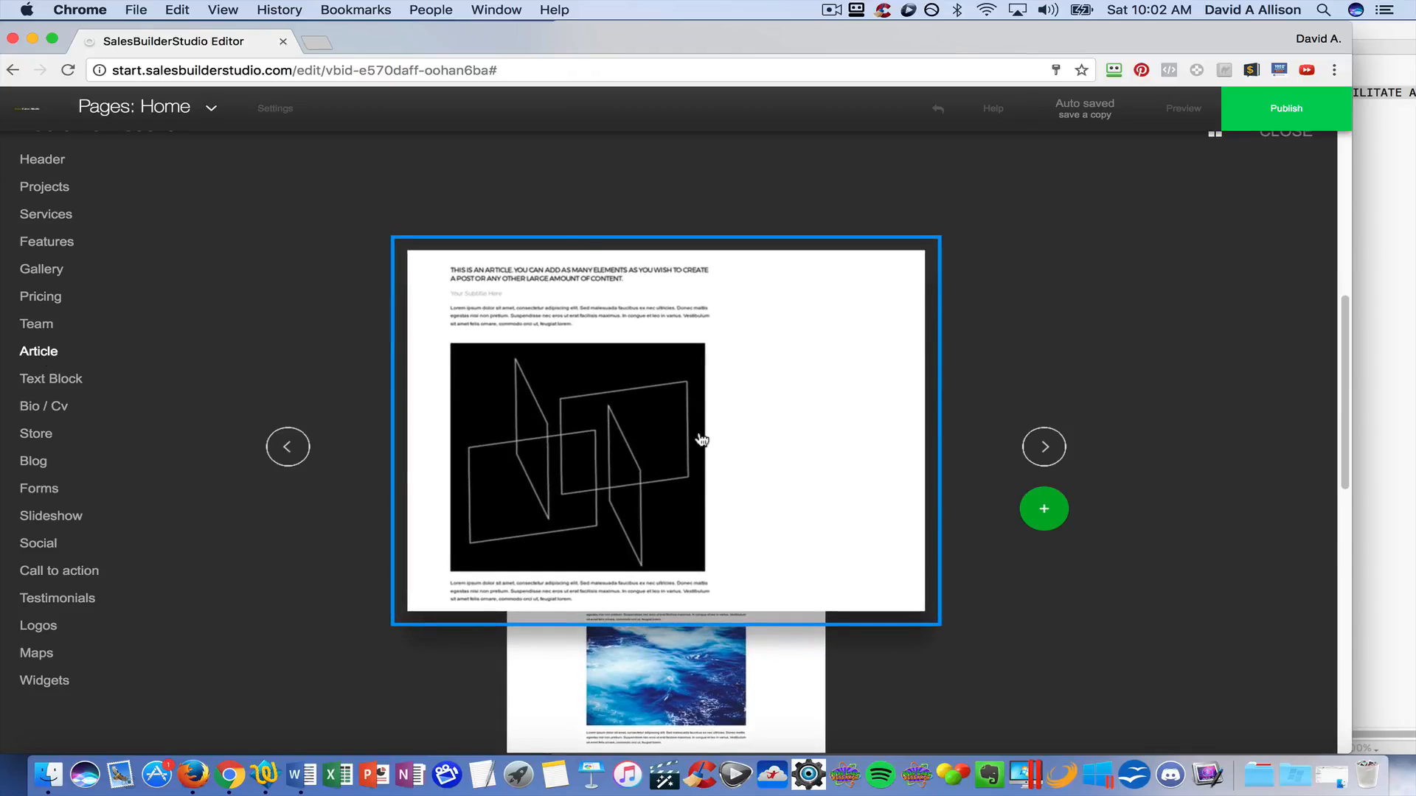
{"action": "left_click", "coordinate": [701, 440]}
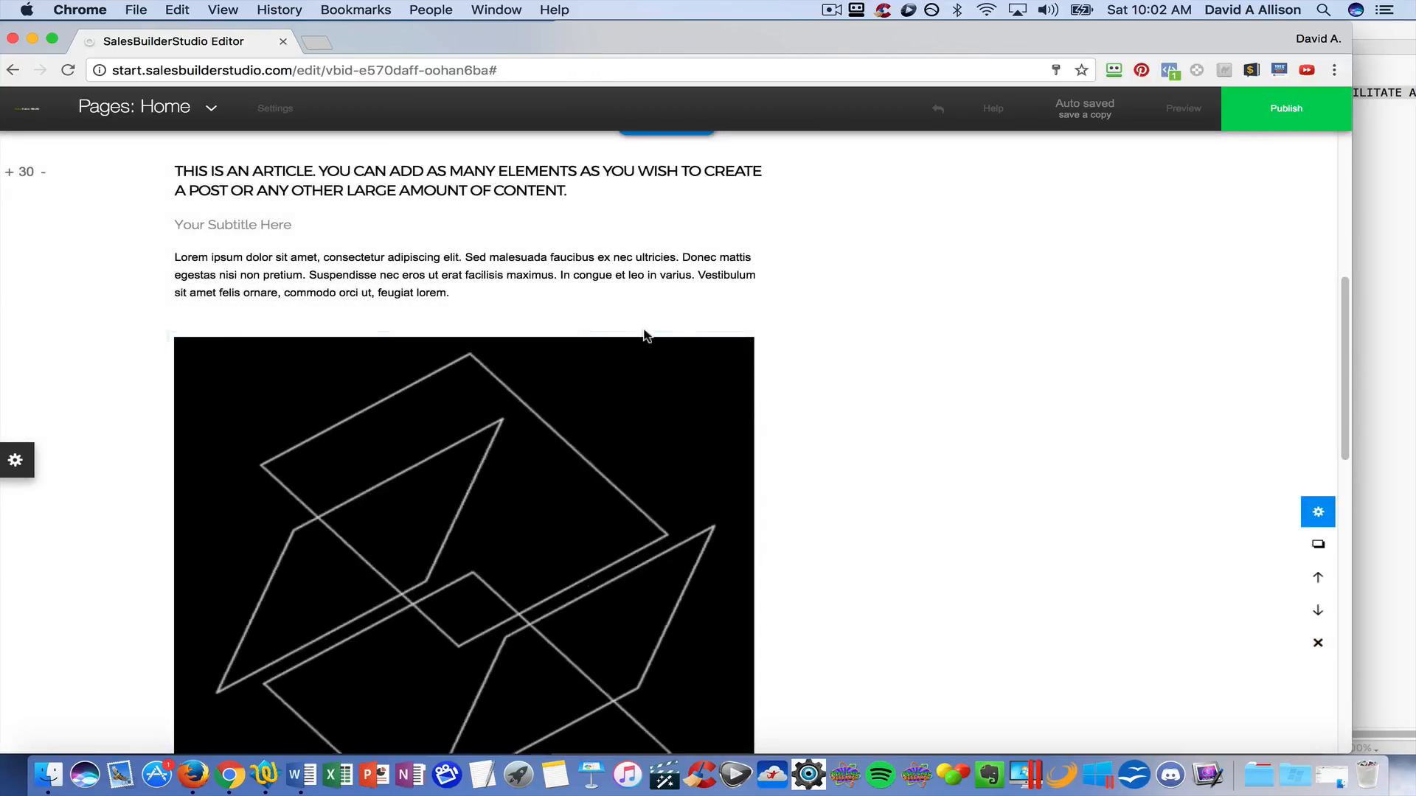
Replace the article's placeholder title with "5 Brilliant Ways to Use #Hashtags in Social Media Marketing", copied from the second untitled TextWrangler document
{"action": "left_click", "coordinate": [492, 190]}
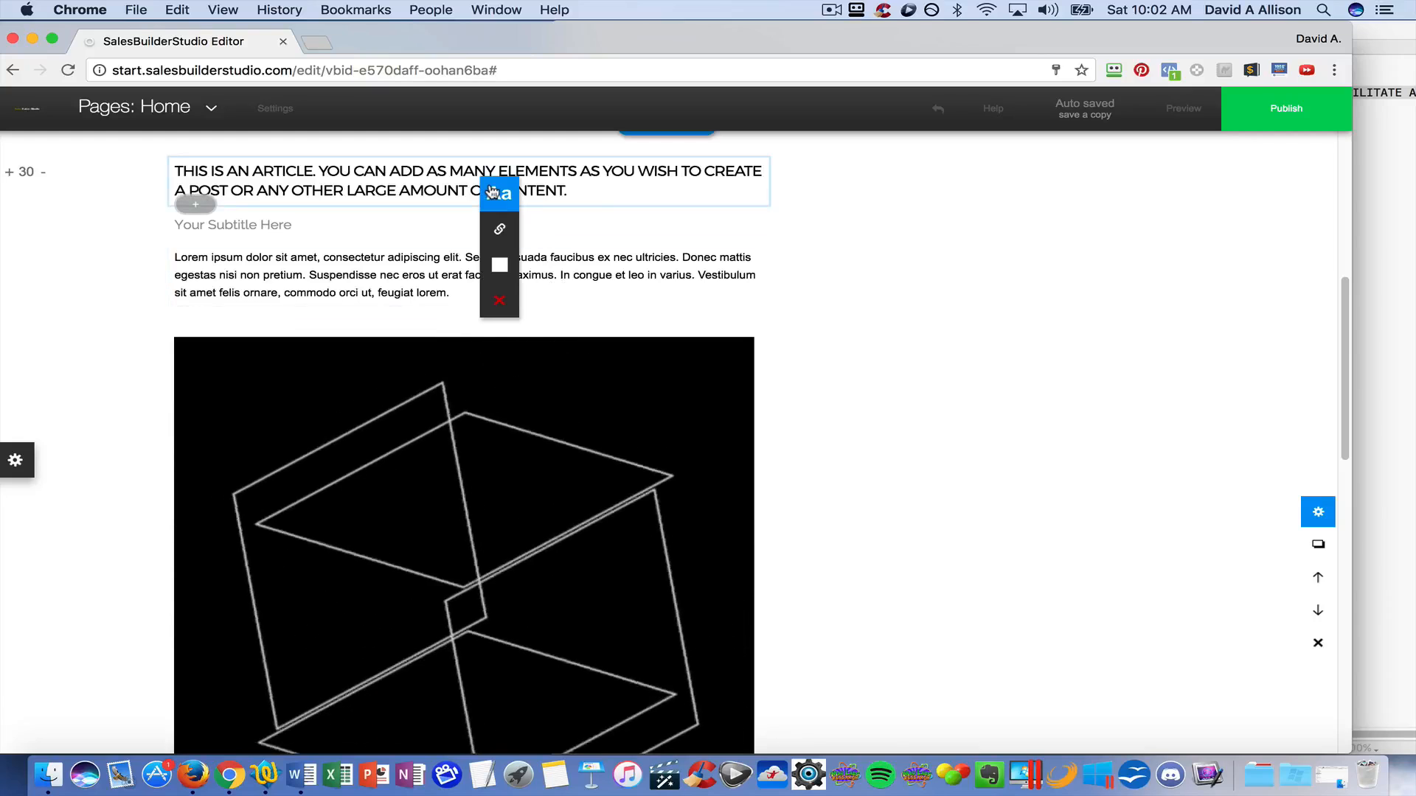
{"action": "left_click", "coordinate": [538, 194]}
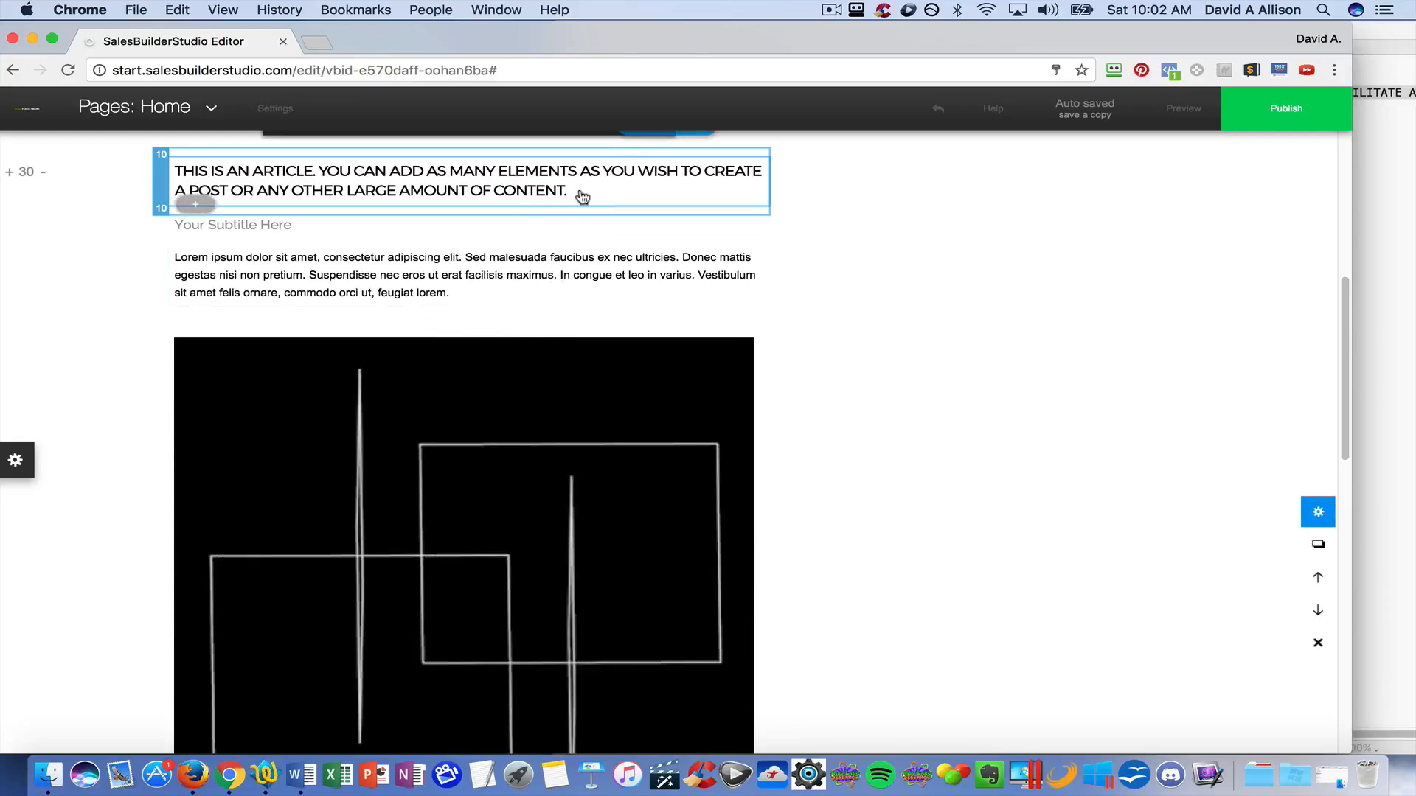
{"action": "left_click_drag", "start_coordinate": [579, 193], "coordinate": [177, 175]}
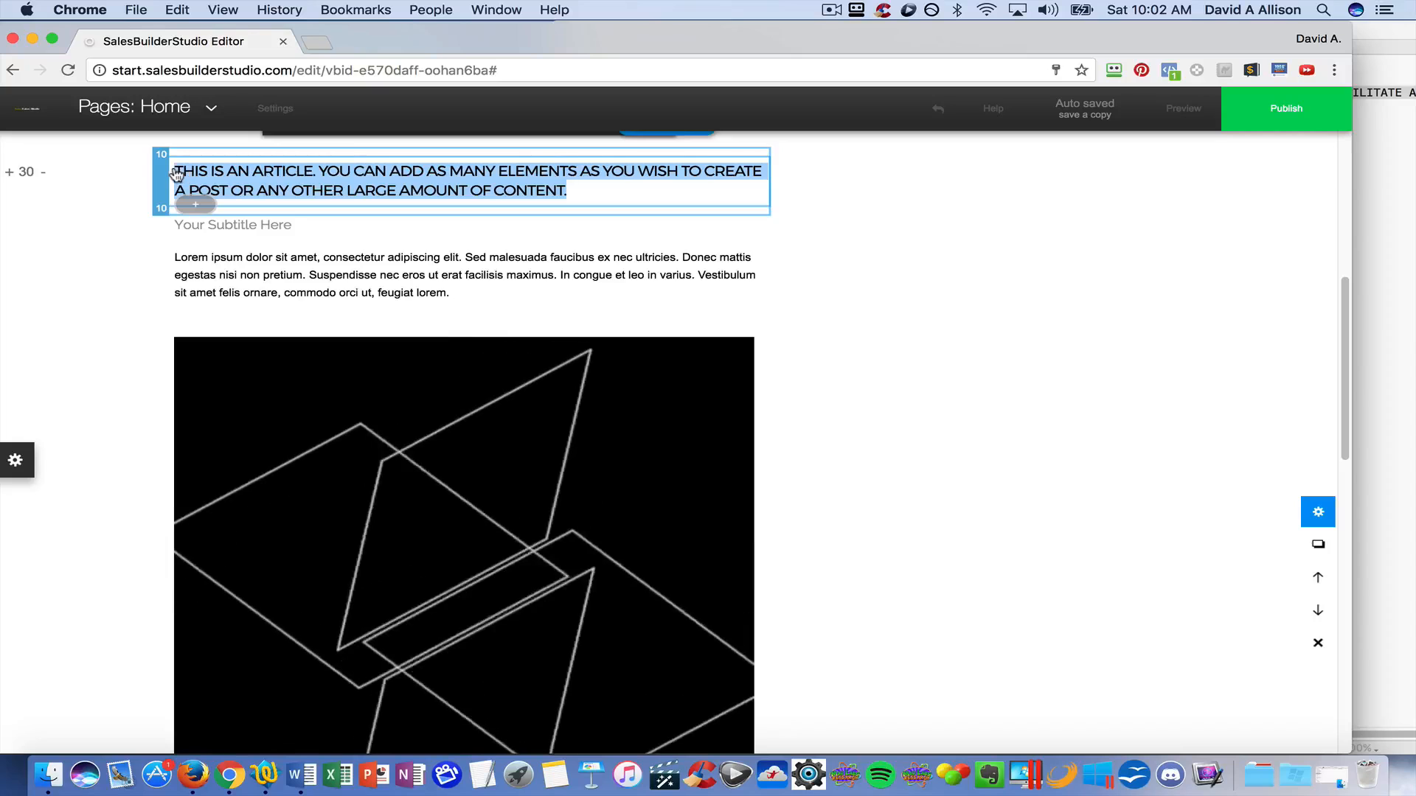
{"action": "key", "text": "BackSpace"}
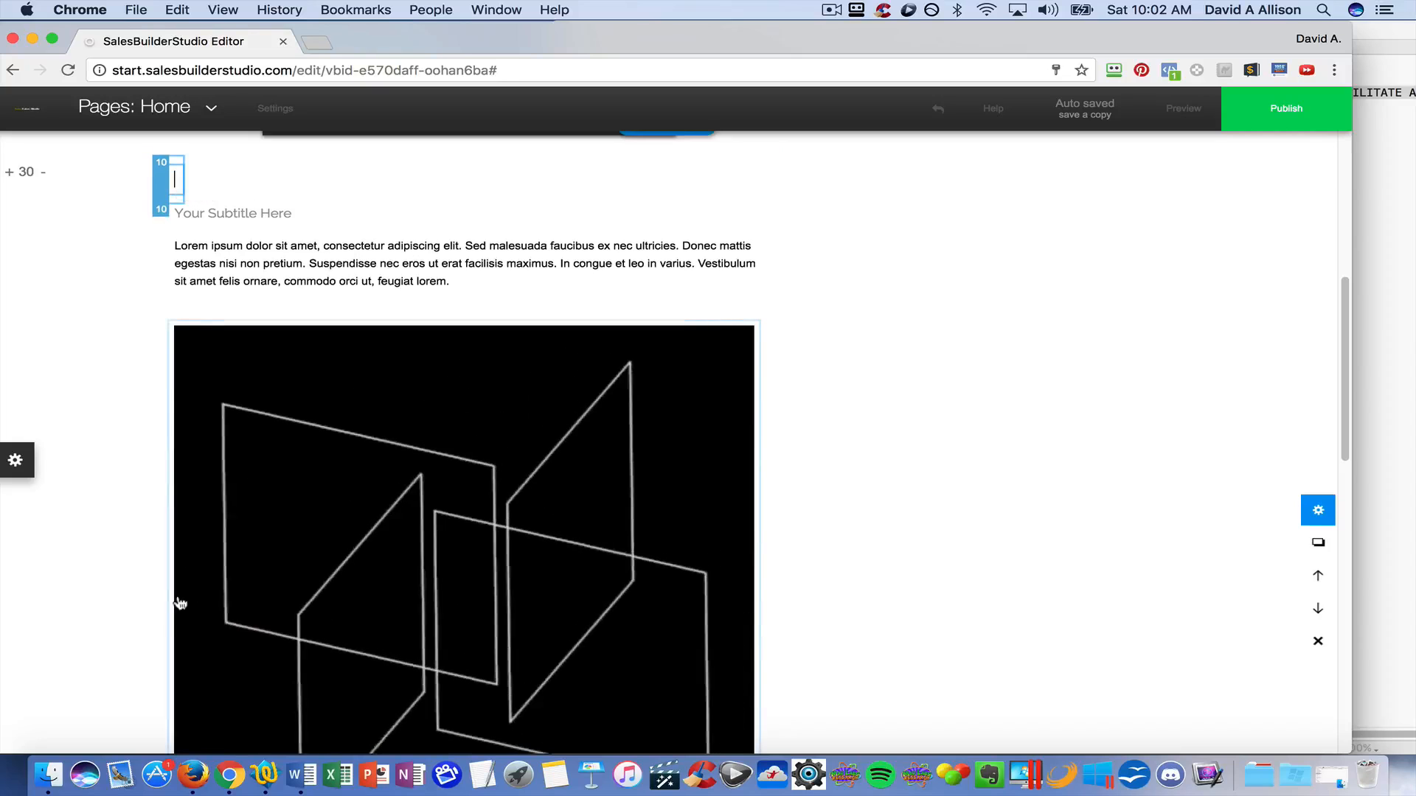
{"action": "left_click", "coordinate": [263, 776]}
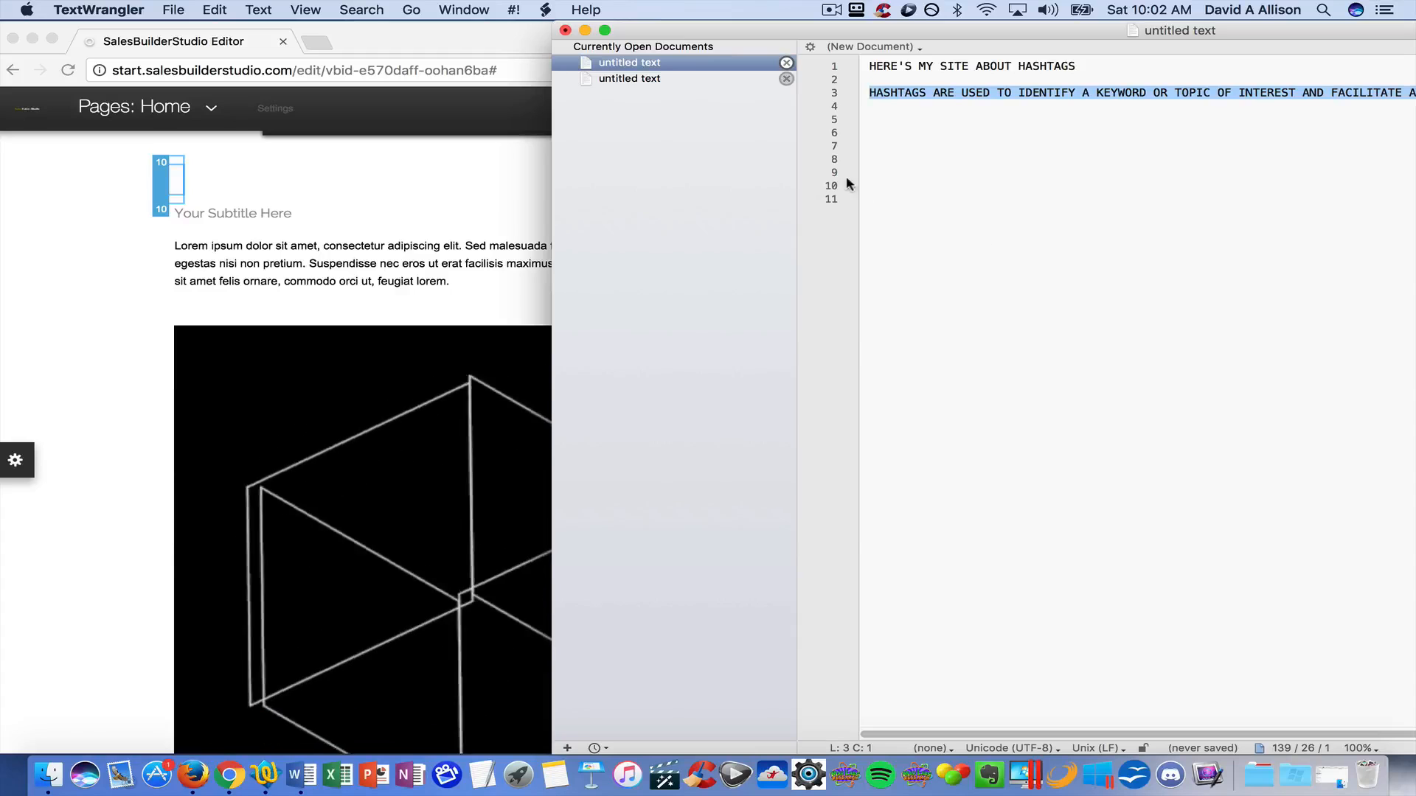
{"action": "left_click", "coordinate": [654, 79]}
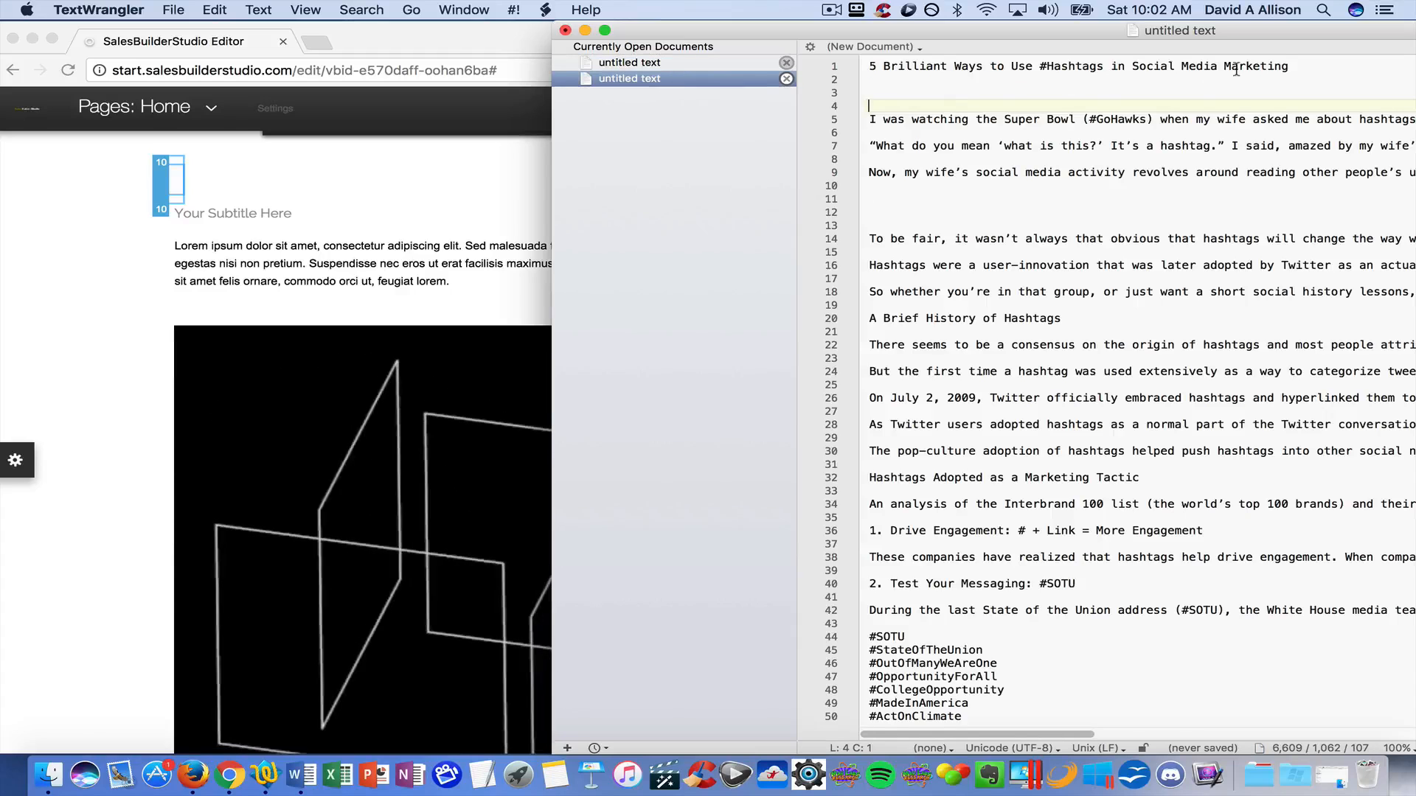
{"action": "left_click_drag", "start_coordinate": [1296, 65], "coordinate": [894, 69]}
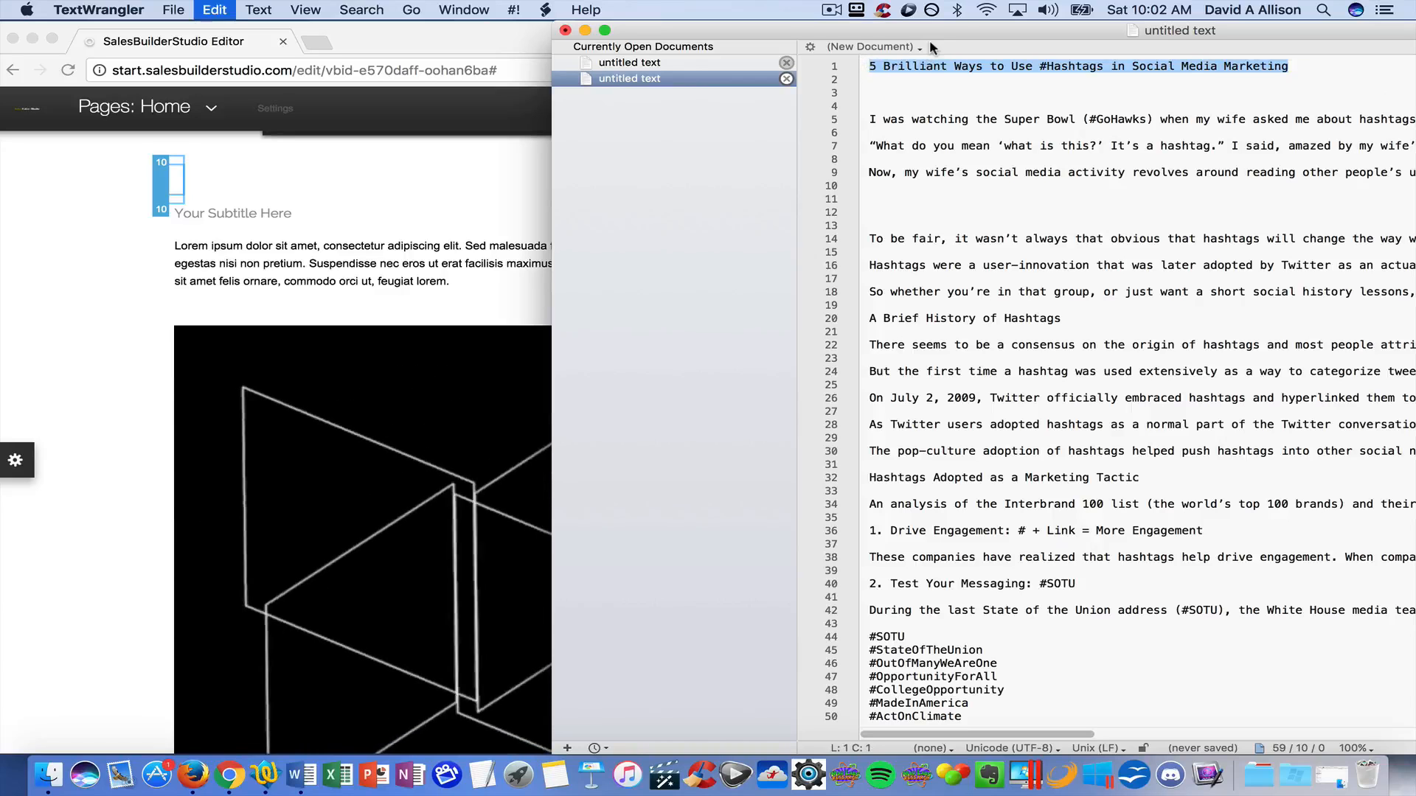
{"action": "left_click", "coordinate": [280, 190]}
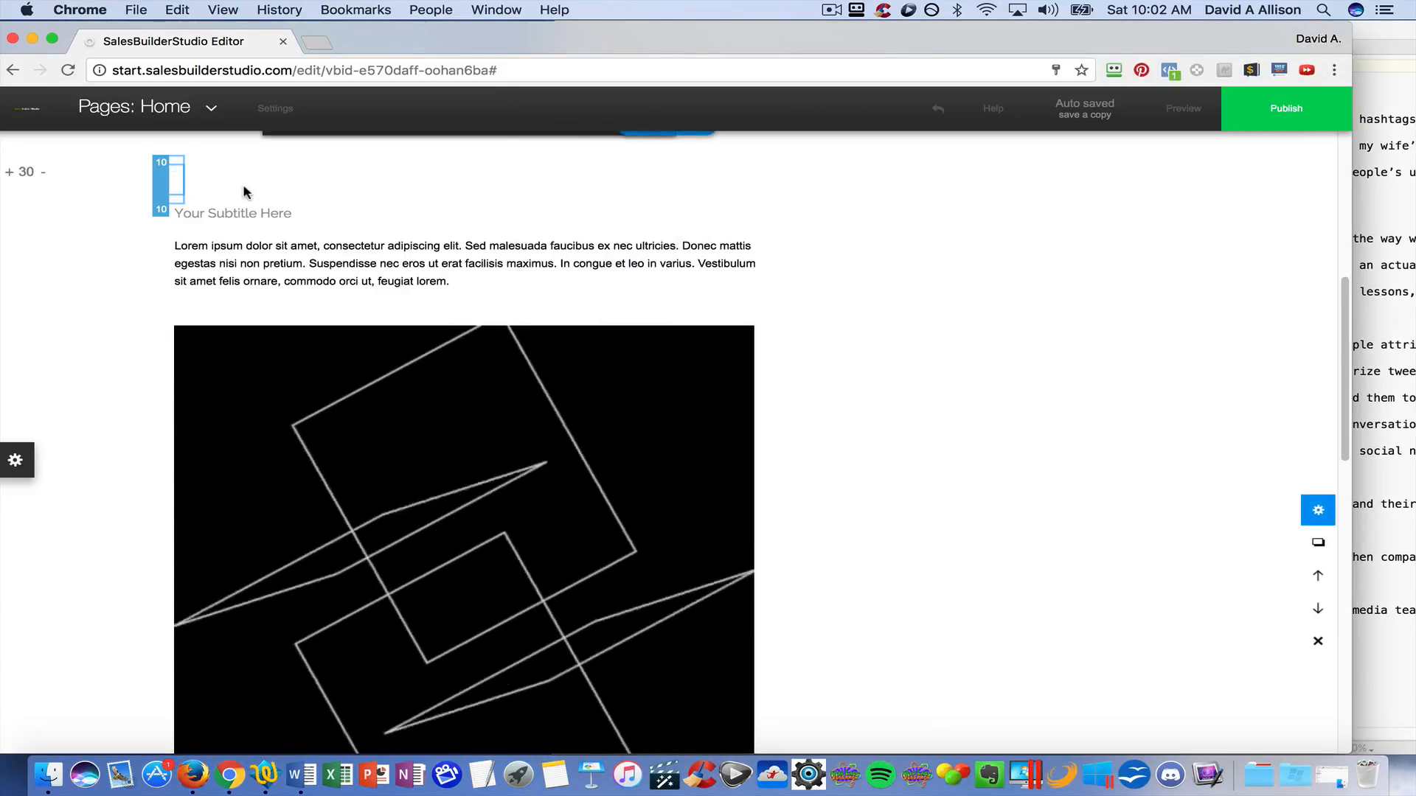
{"action": "left_click", "coordinate": [246, 192]}
{"action": "type", "text": "5 BRILLIANT WAYS TO USE #HASHTAGS IN SOCIAL MEDIA MARKETING"}
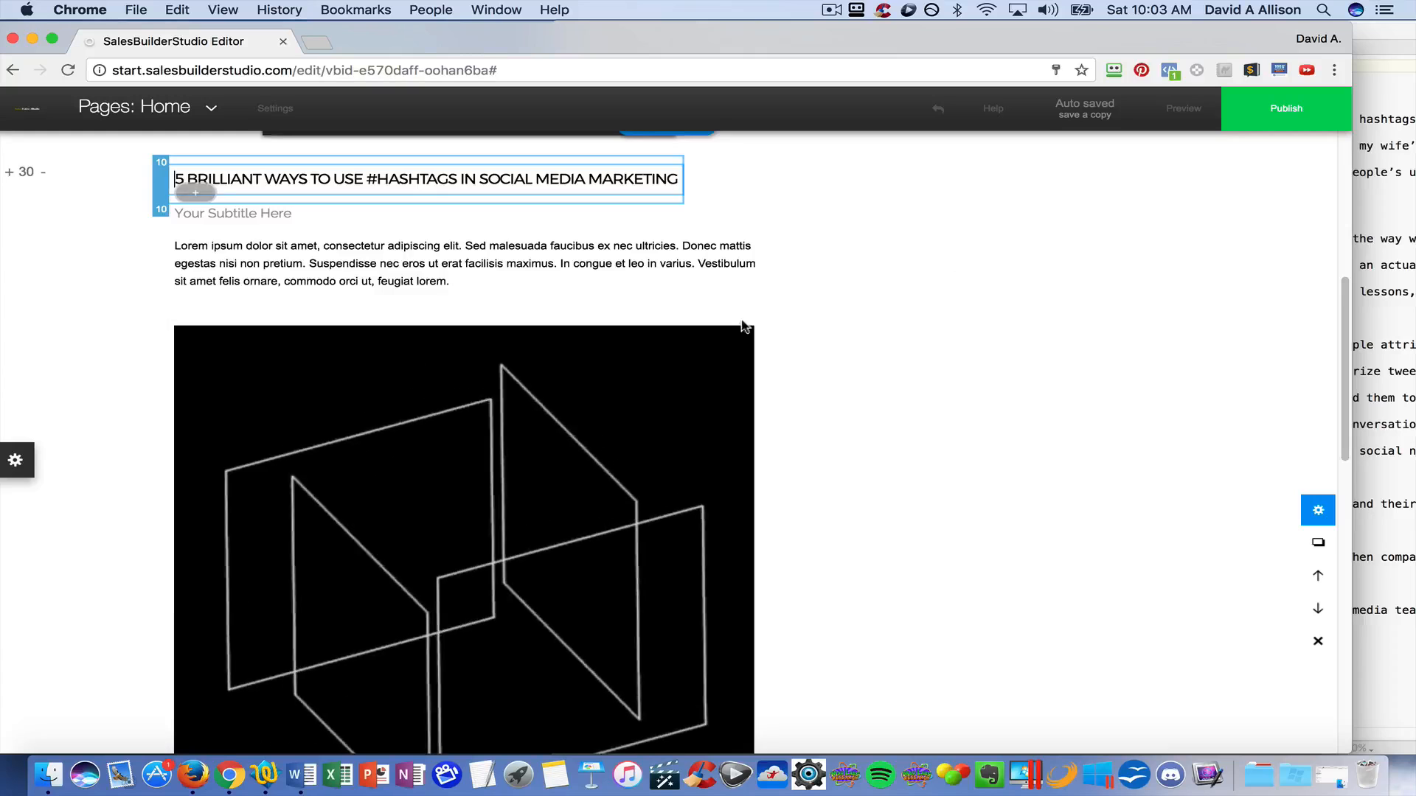
Replace the article's placeholder subtitle with "hashtag"
{"action": "left_click", "coordinate": [267, 216]}
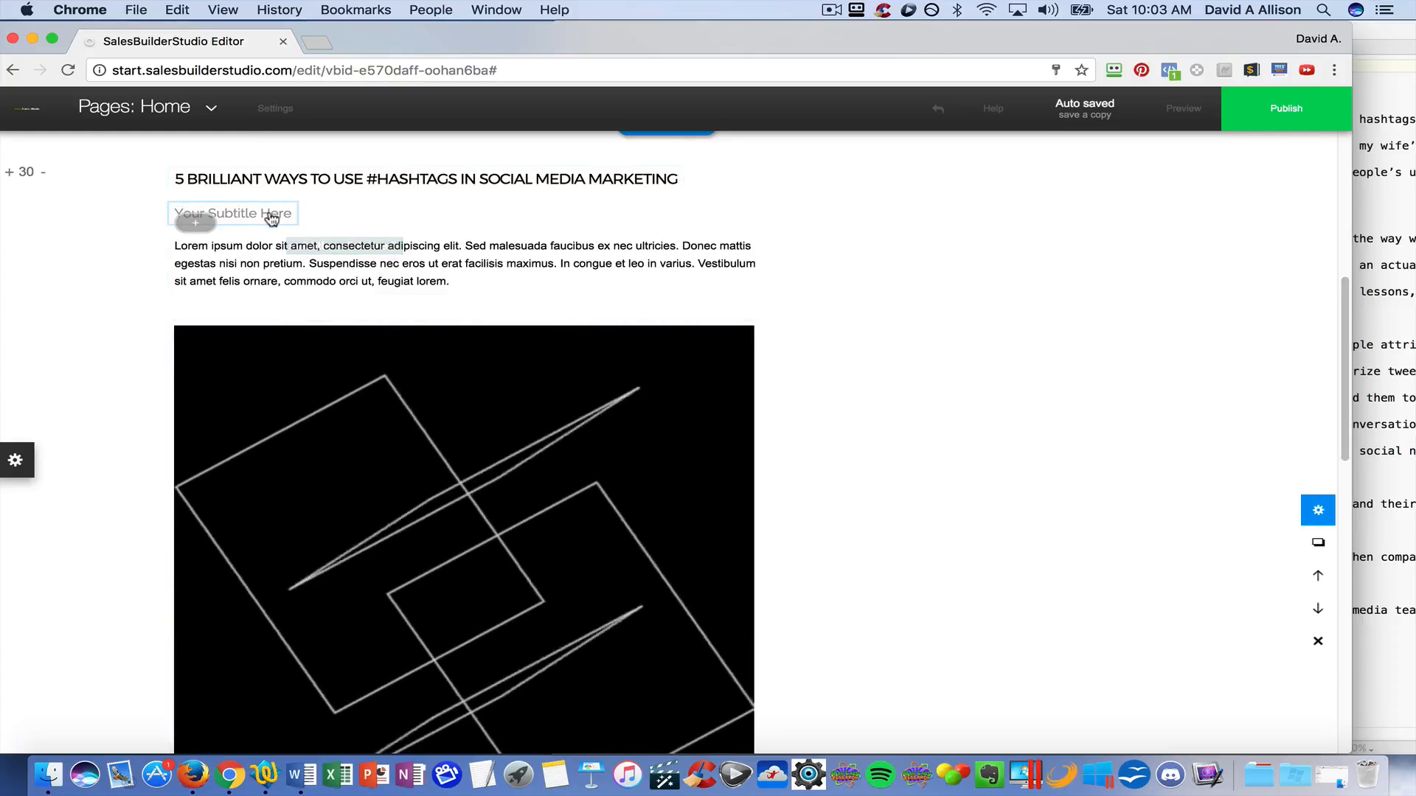
{"action": "left_click", "coordinate": [270, 217]}
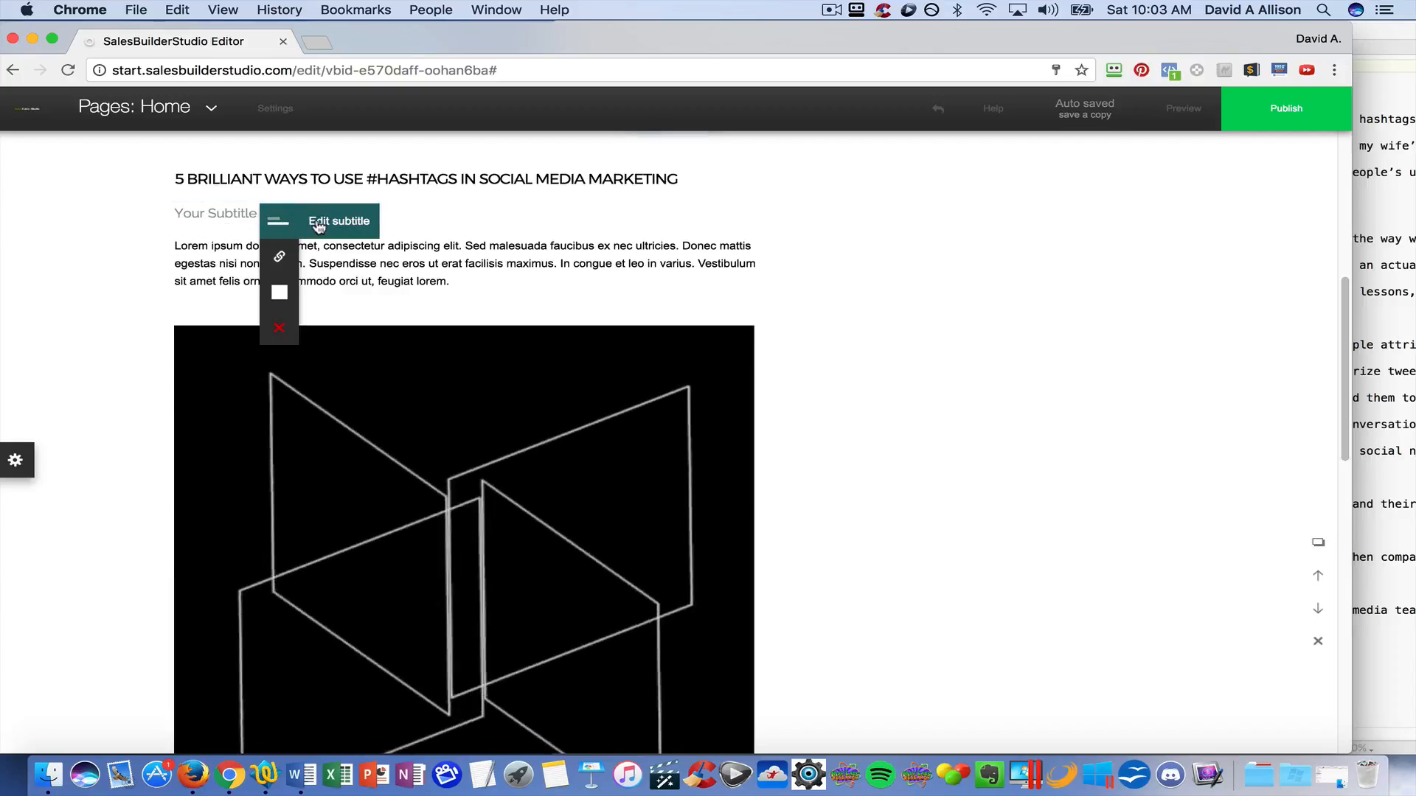
{"action": "left_click", "coordinate": [278, 221]}
{"action": "key", "text": "BackSpace"}
{"action": "key", "text": "BackSpace"}
{"action": "key", "text": "BackSpace"}
{"action": "key", "text": "BackSpace"}
{"action": "key", "text": "BackSpace"}
{"action": "key", "text": "BackSpace"}
{"action": "key", "text": "BackSpace"}
{"action": "key", "text": "BackSpace"}
{"action": "key", "text": "BackSpace"}
{"action": "key", "text": "BackSpace"}
{"action": "key", "text": "BackSpace"}
{"action": "key", "text": "BackSpace"}
{"action": "key", "text": "BackSpace"}
{"action": "key", "text": "BackSpace"}
{"action": "key", "text": "BackSpace"}
{"action": "key", "text": "BackSpace"}
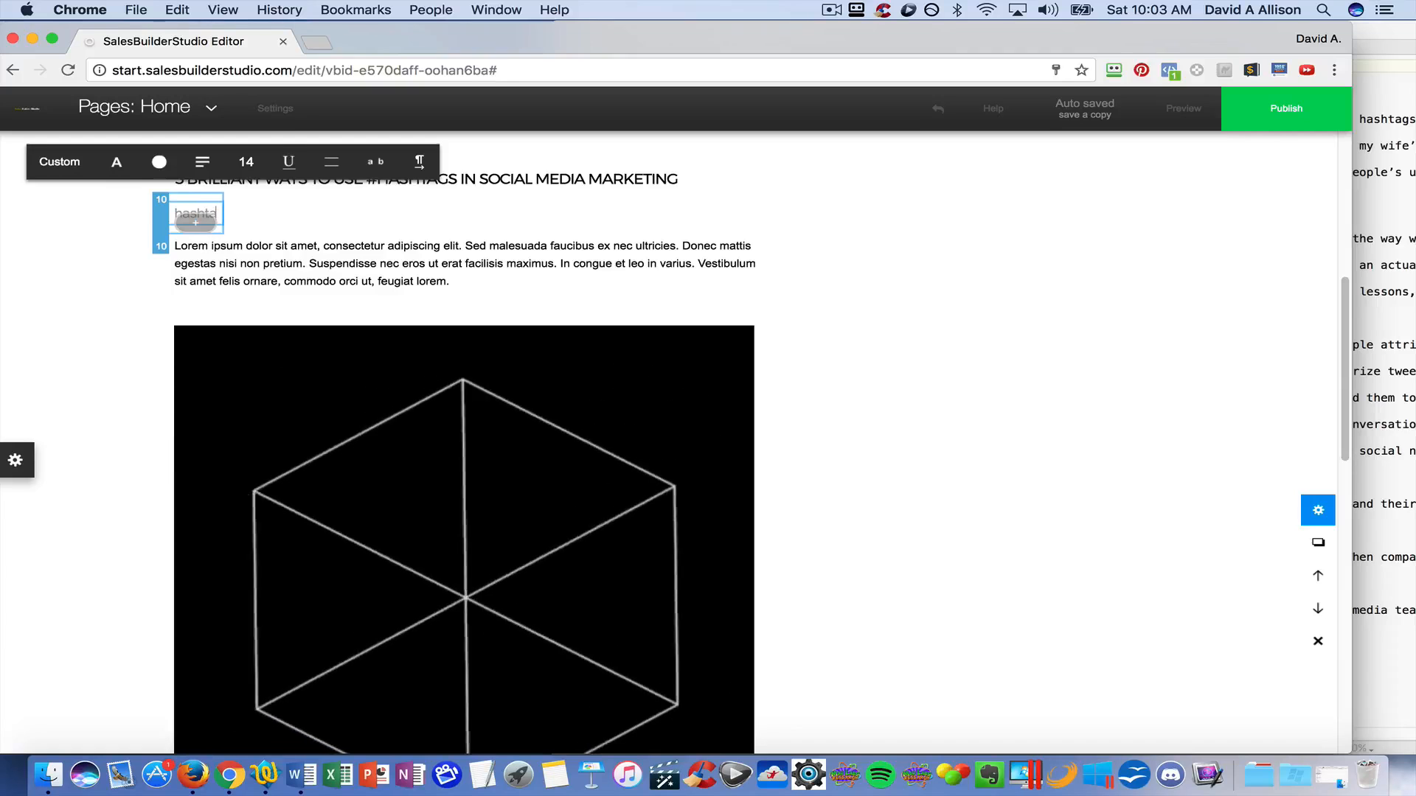
{"action": "left_click", "coordinate": [743, 278]}
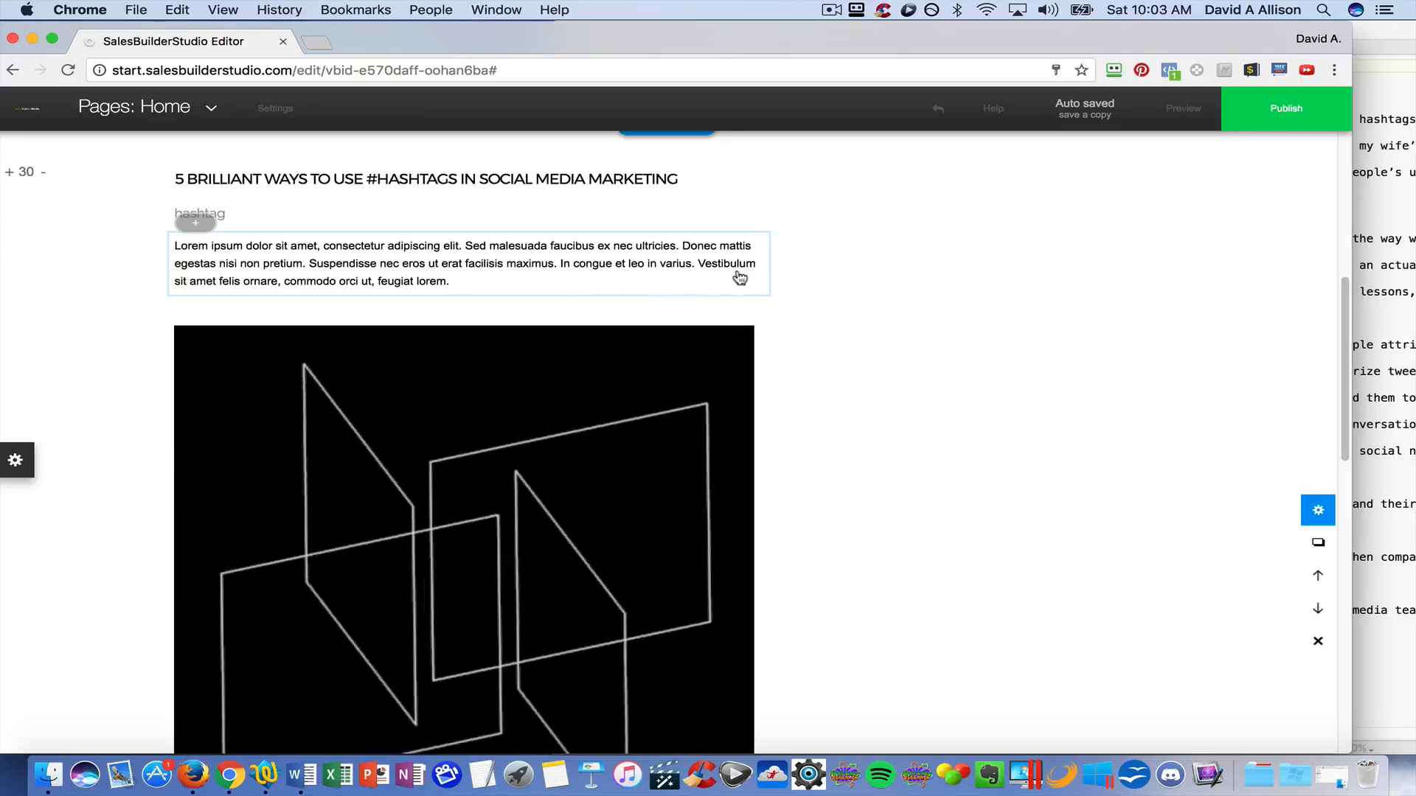
Replace the placeholder body above the article image with the three TextWrangler paragraphs starting "I was watching the Super Bowl (#GoHawks)"
{"action": "scroll", "coordinate": [657, 266], "scroll_direction": "down", "scroll_amount": 10}
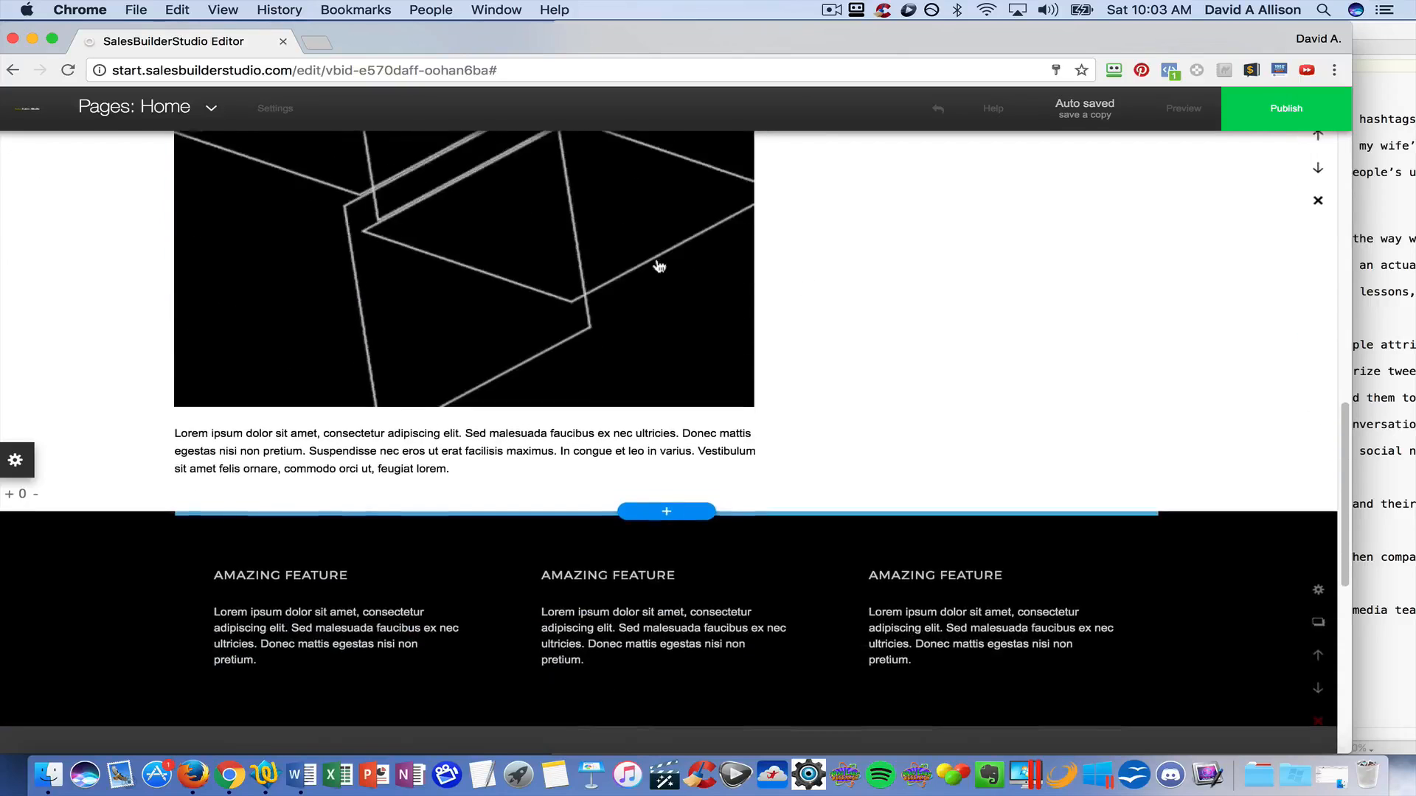
{"action": "scroll", "coordinate": [657, 263], "scroll_direction": "up", "scroll_amount": 10}
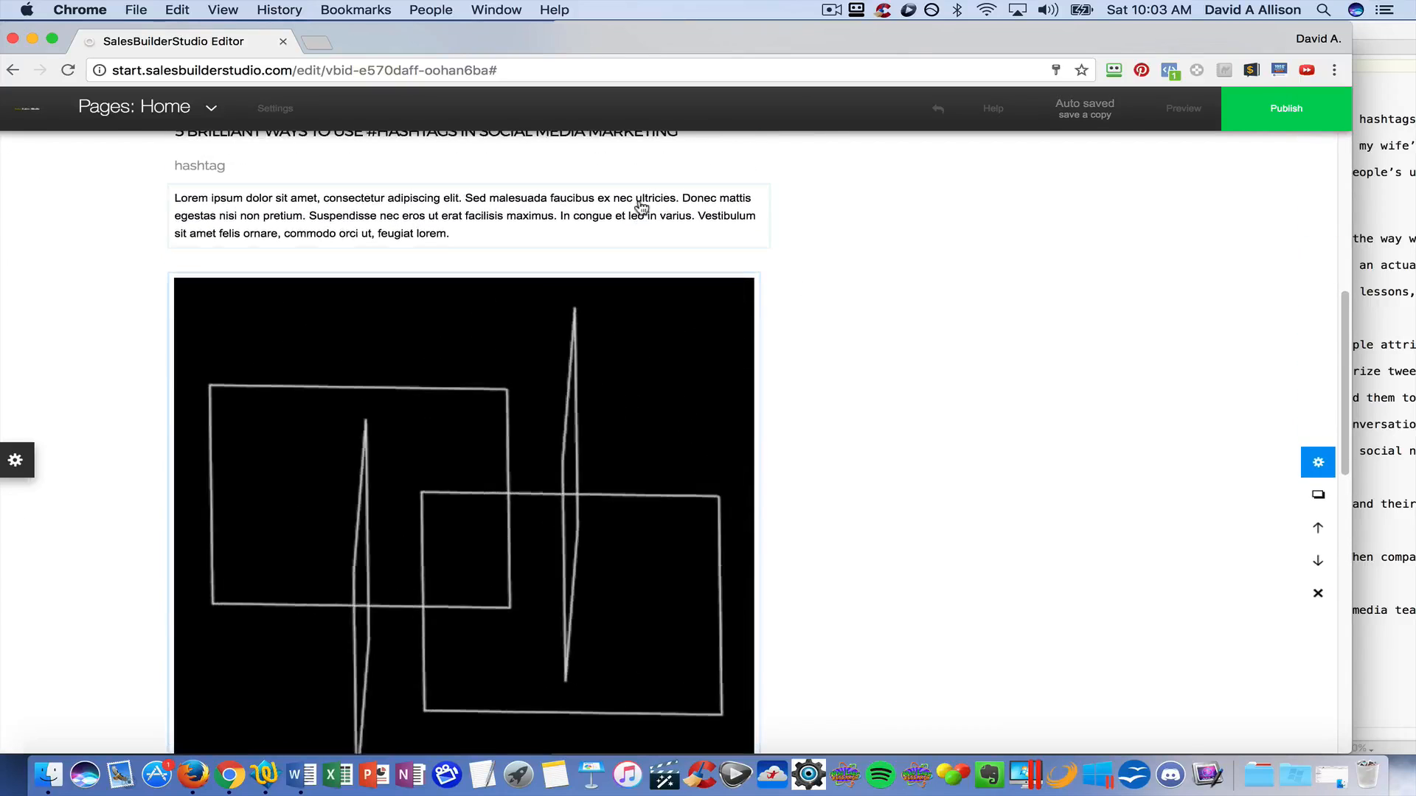
{"action": "scroll", "coordinate": [617, 569], "scroll_direction": "down", "scroll_amount": 5}
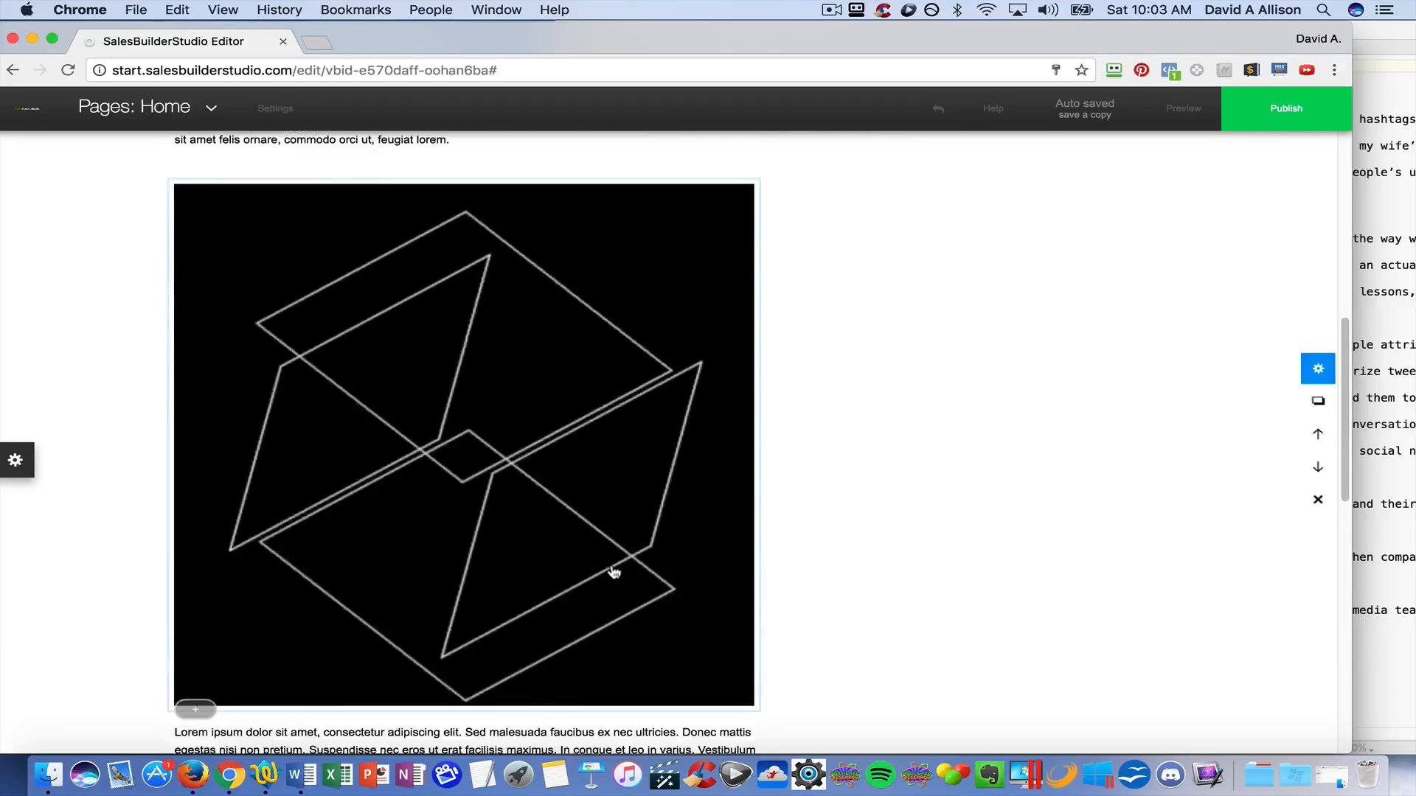
{"action": "scroll", "coordinate": [614, 573], "scroll_direction": "up", "scroll_amount": 5}
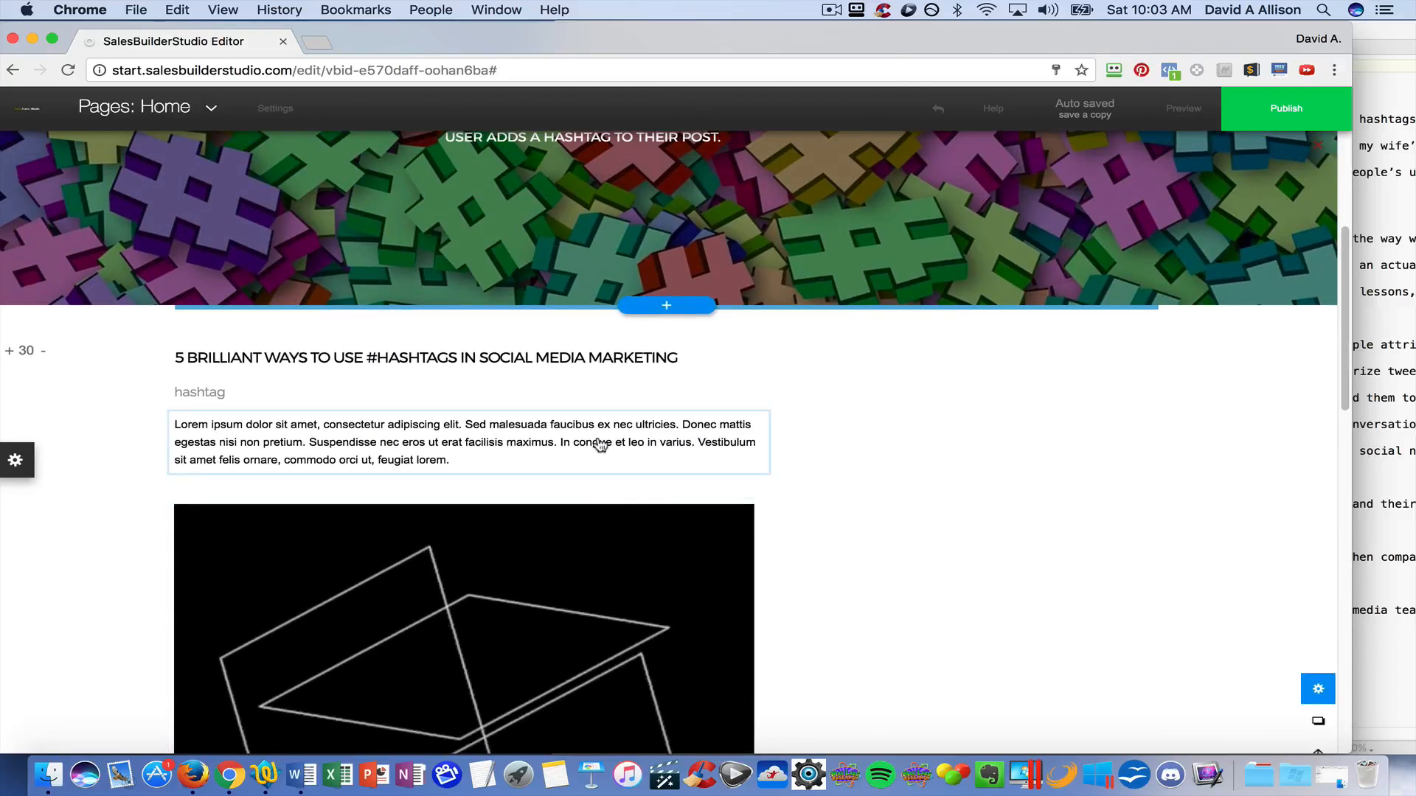
{"action": "left_click", "coordinate": [605, 446]}
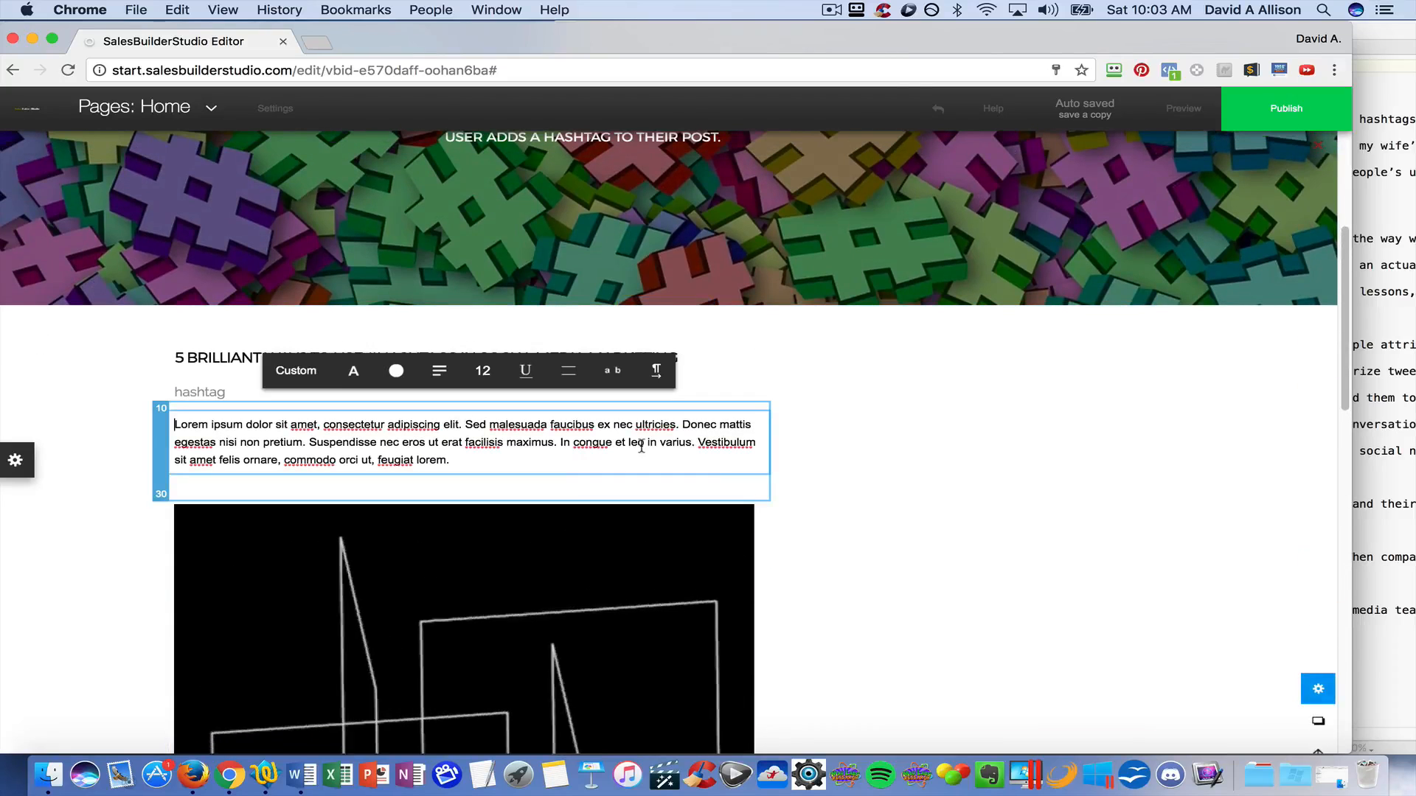
{"action": "left_click", "coordinate": [1409, 432]}
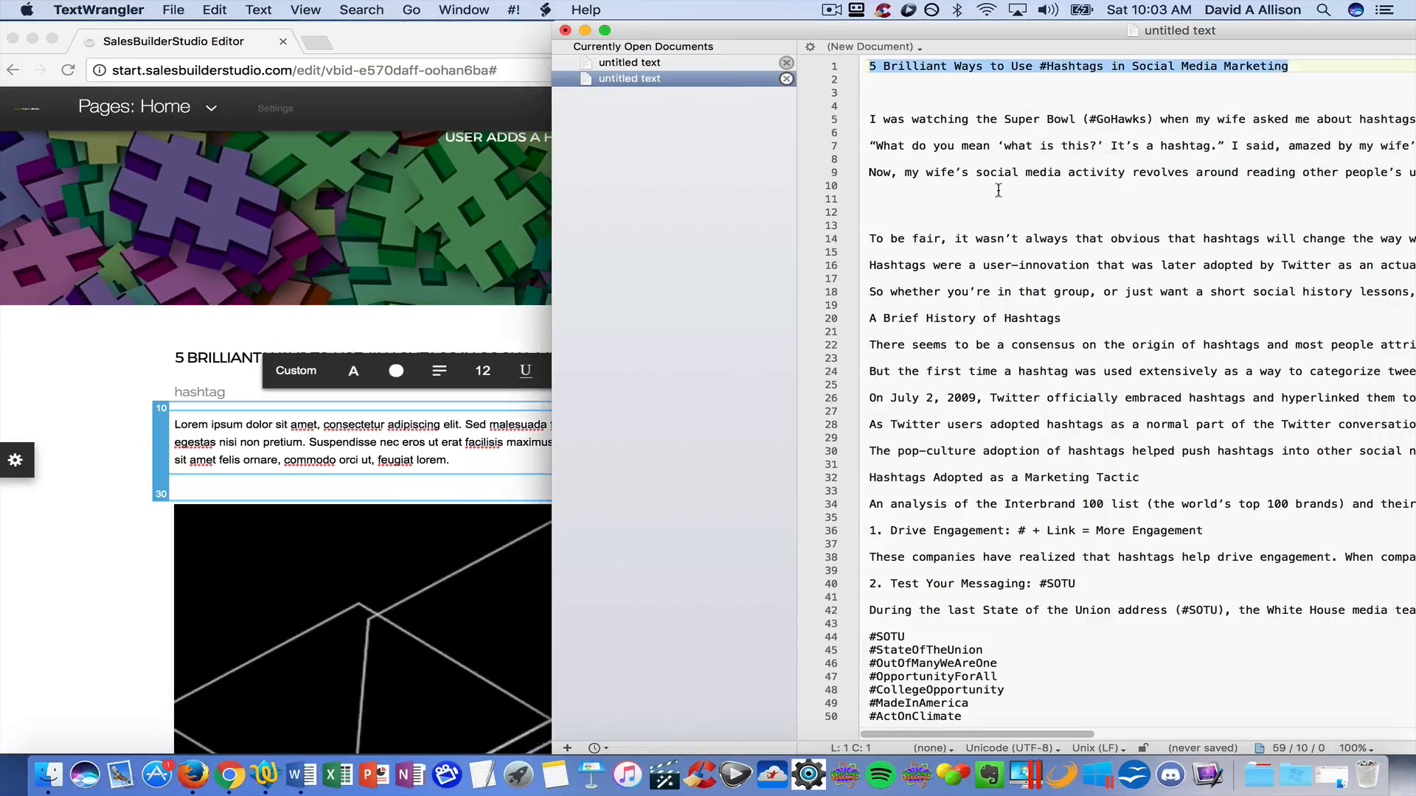
{"action": "left_click_drag", "start_coordinate": [885, 183], "coordinate": [857, 120]}
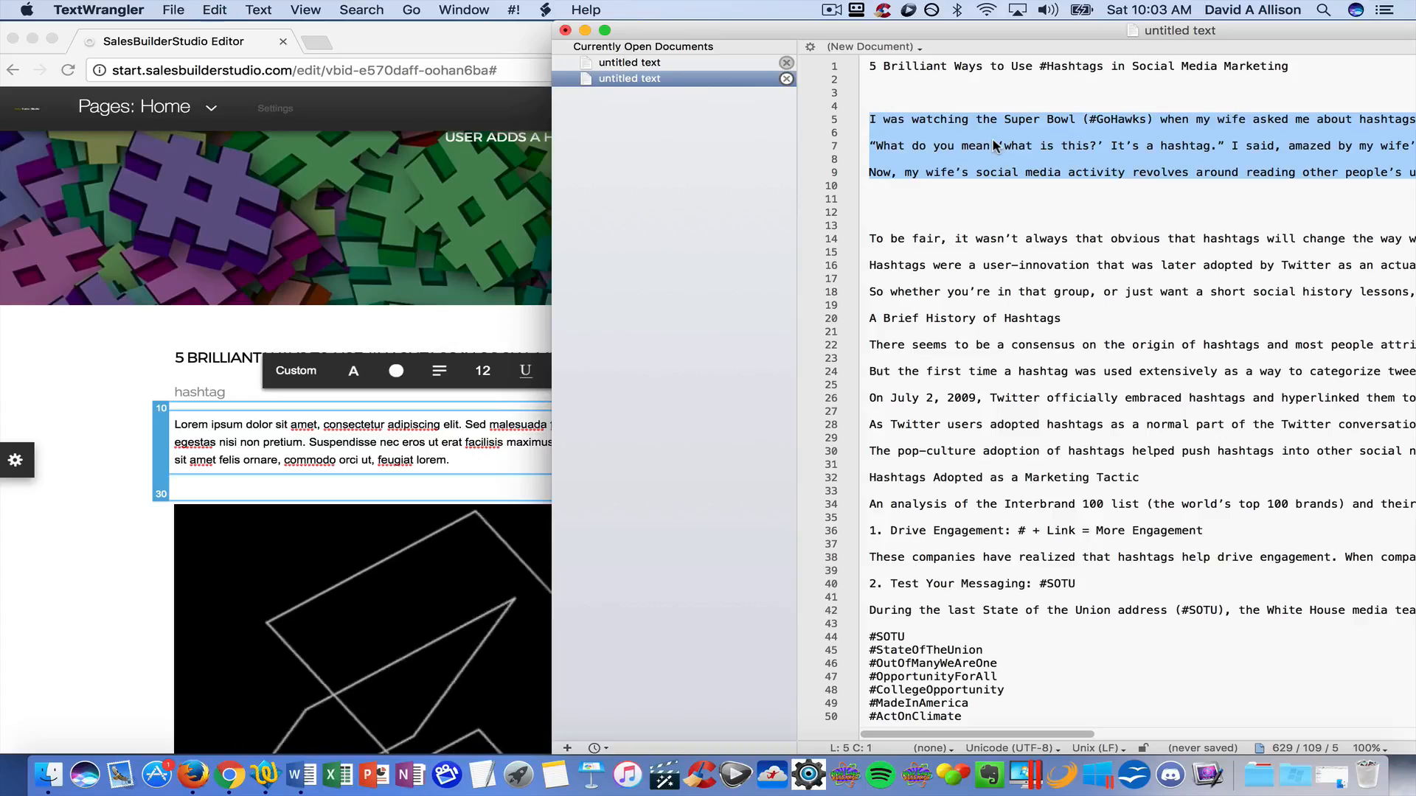
{"action": "left_click", "coordinate": [282, 422]}
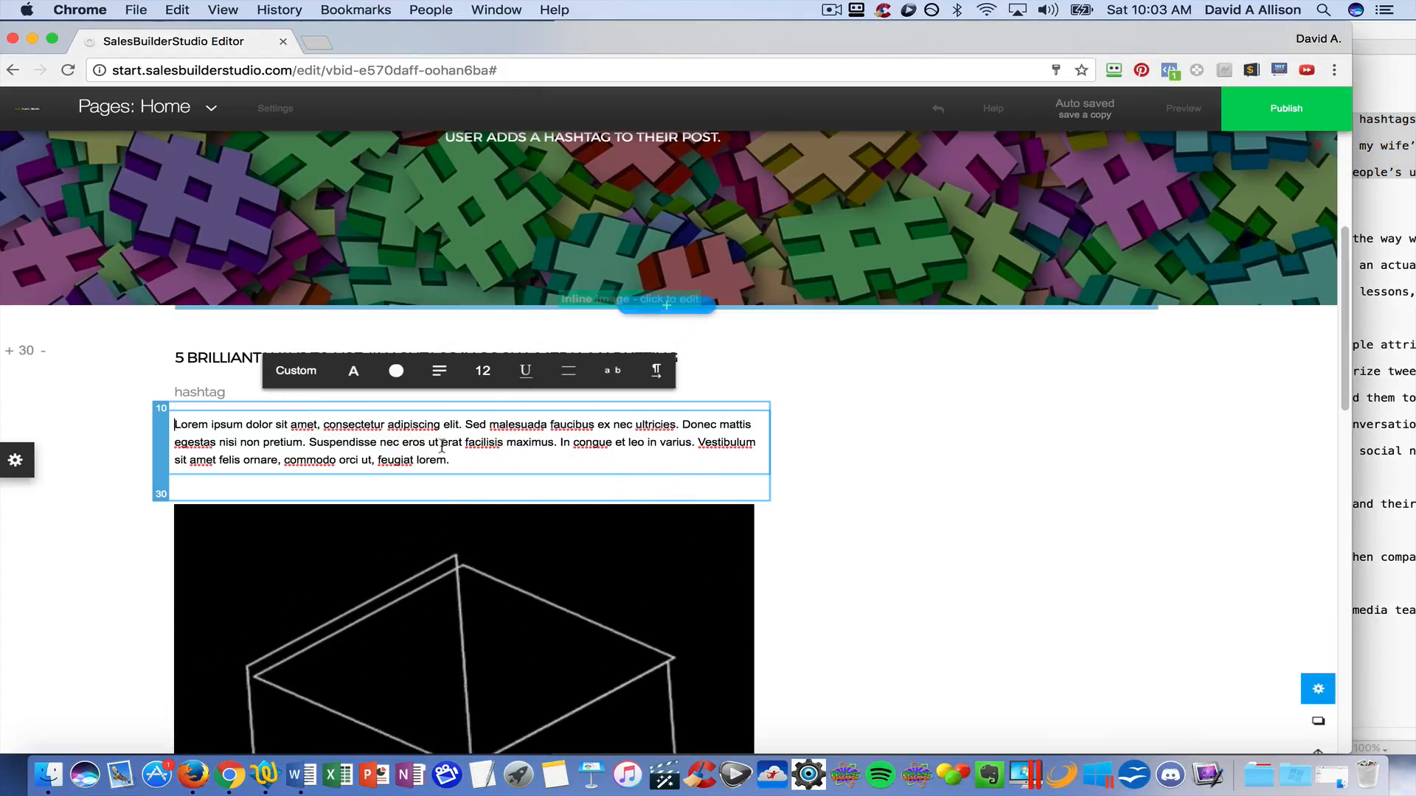
{"action": "left_click_drag", "start_coordinate": [450, 459], "coordinate": [177, 418]}
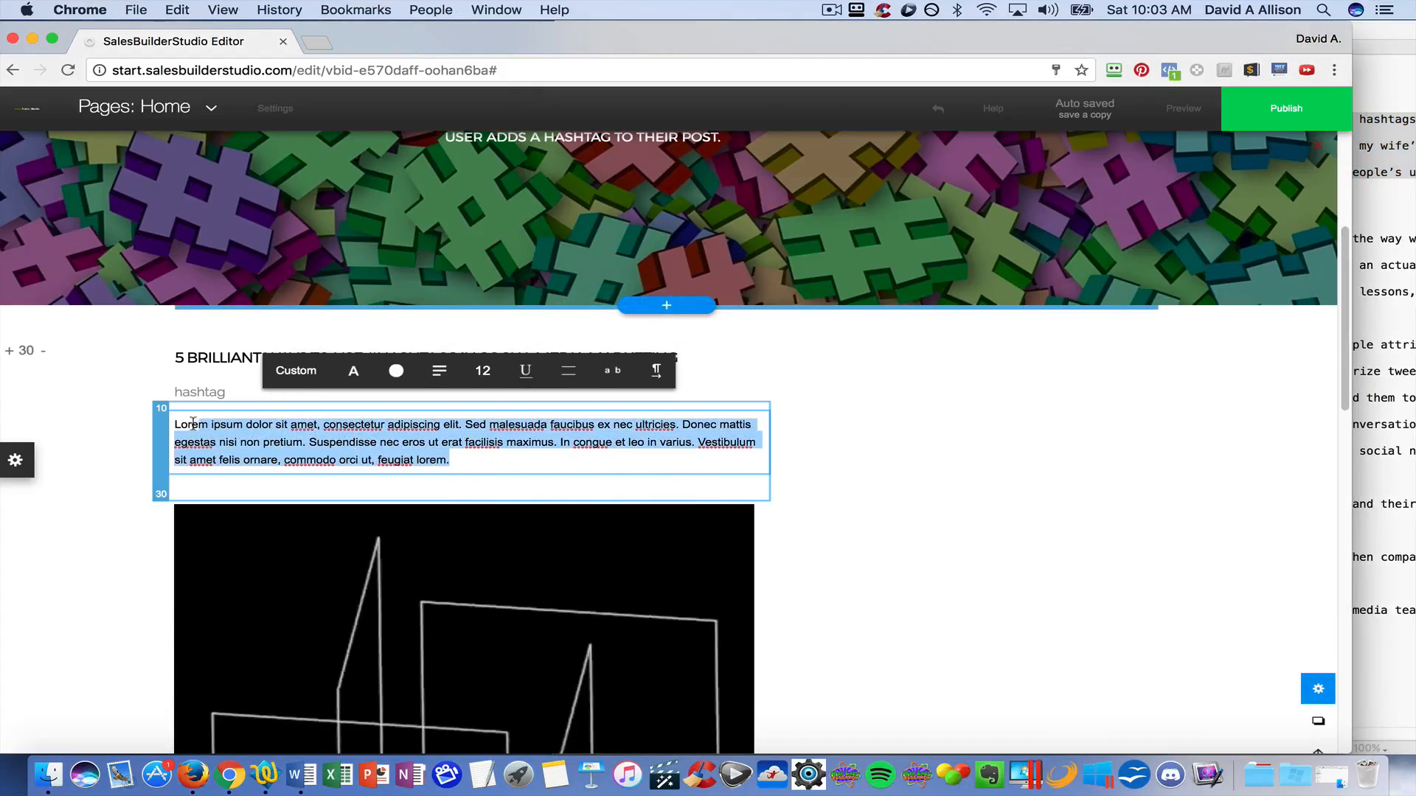
{"action": "key", "text": "BackSpace"}
{"action": "type", "text": "I was watching the Super Bowl (#GoHawks) when my wife asked me about hashtags. Granted, I was writing down every hashtag that came up on the screen for an analysis I did later that night, but her question surprised me. \"What do you mean ‘what is this?’ It’s a hashtag.\" I said, amazed by my wife’s unfamiliarity with the topic (#DoYouLiveUderARock). \"You use it to tag your tweets or other social media posts.\" Now, my wife’s social media activity revolves around reading other people’s updates on Facebook and Instagram, so I wasn’t mad or anything, just disappointed when she asked me \"Why would you want to tag your posts?\""}
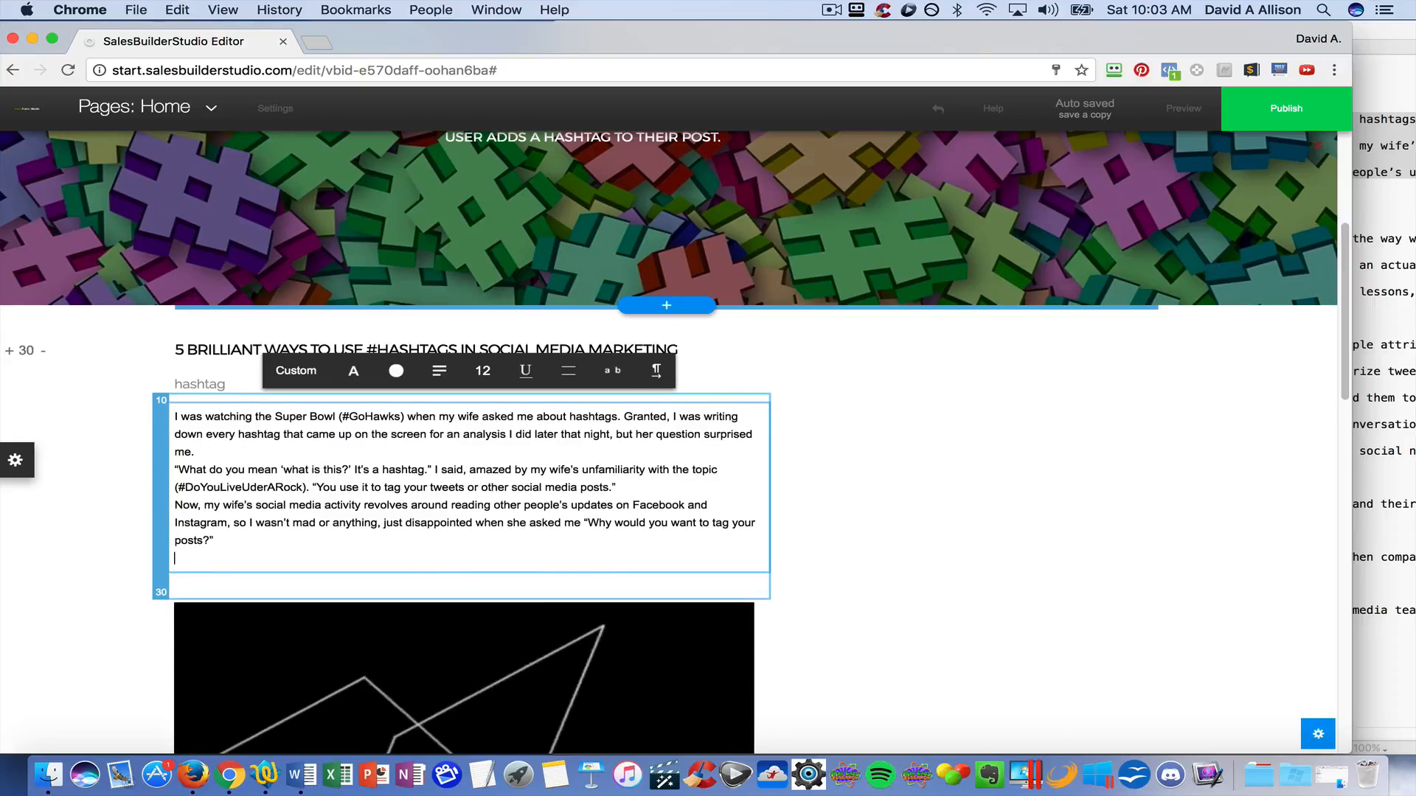
{"action": "left_click", "coordinate": [916, 522]}
Replace the article's black geometric image with social-media-2036344_1280.png uploaded from the Downloads folder
{"action": "scroll", "coordinate": [917, 521], "scroll_direction": "down", "scroll_amount": 3}
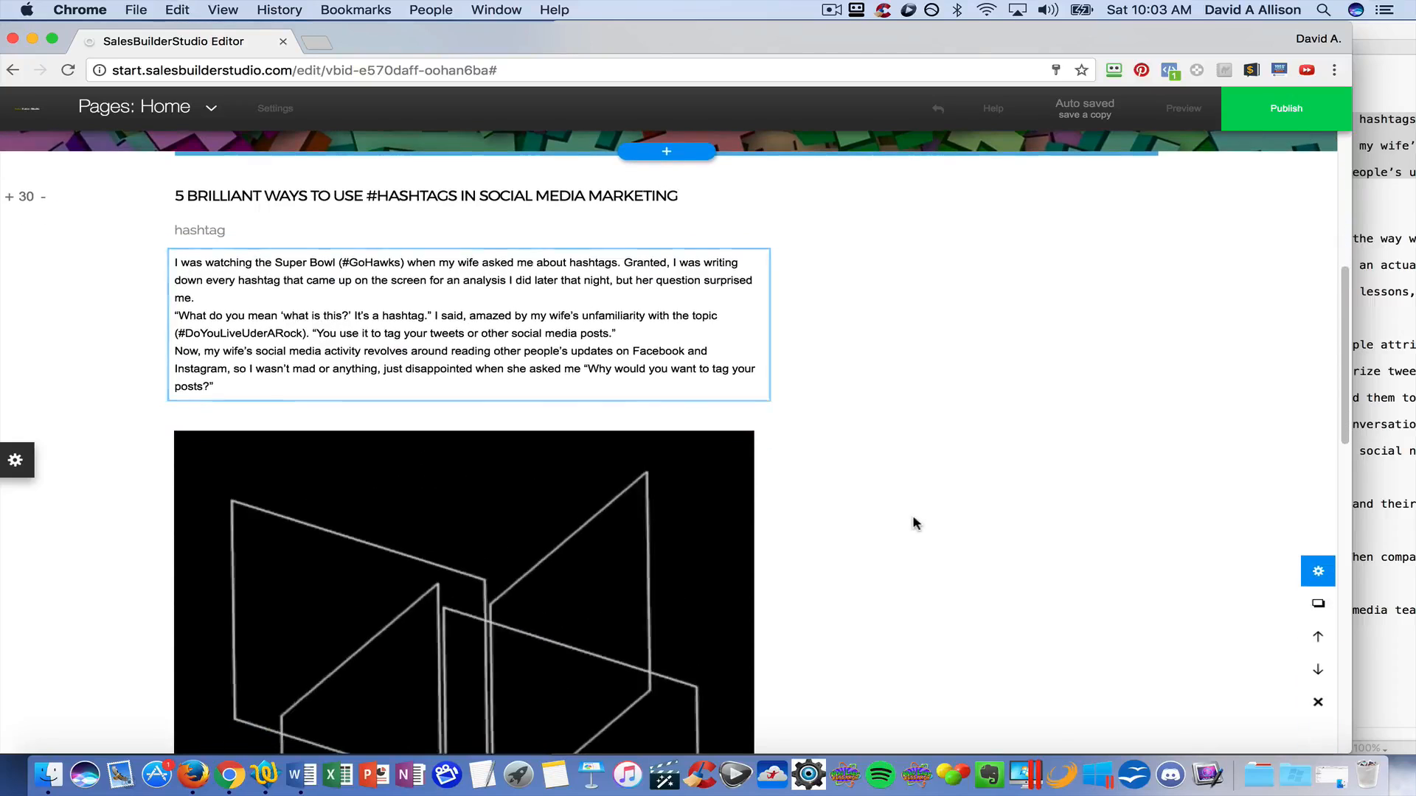
{"action": "scroll", "coordinate": [915, 523], "scroll_direction": "down", "scroll_amount": 3}
{"action": "left_click", "coordinate": [536, 469]}
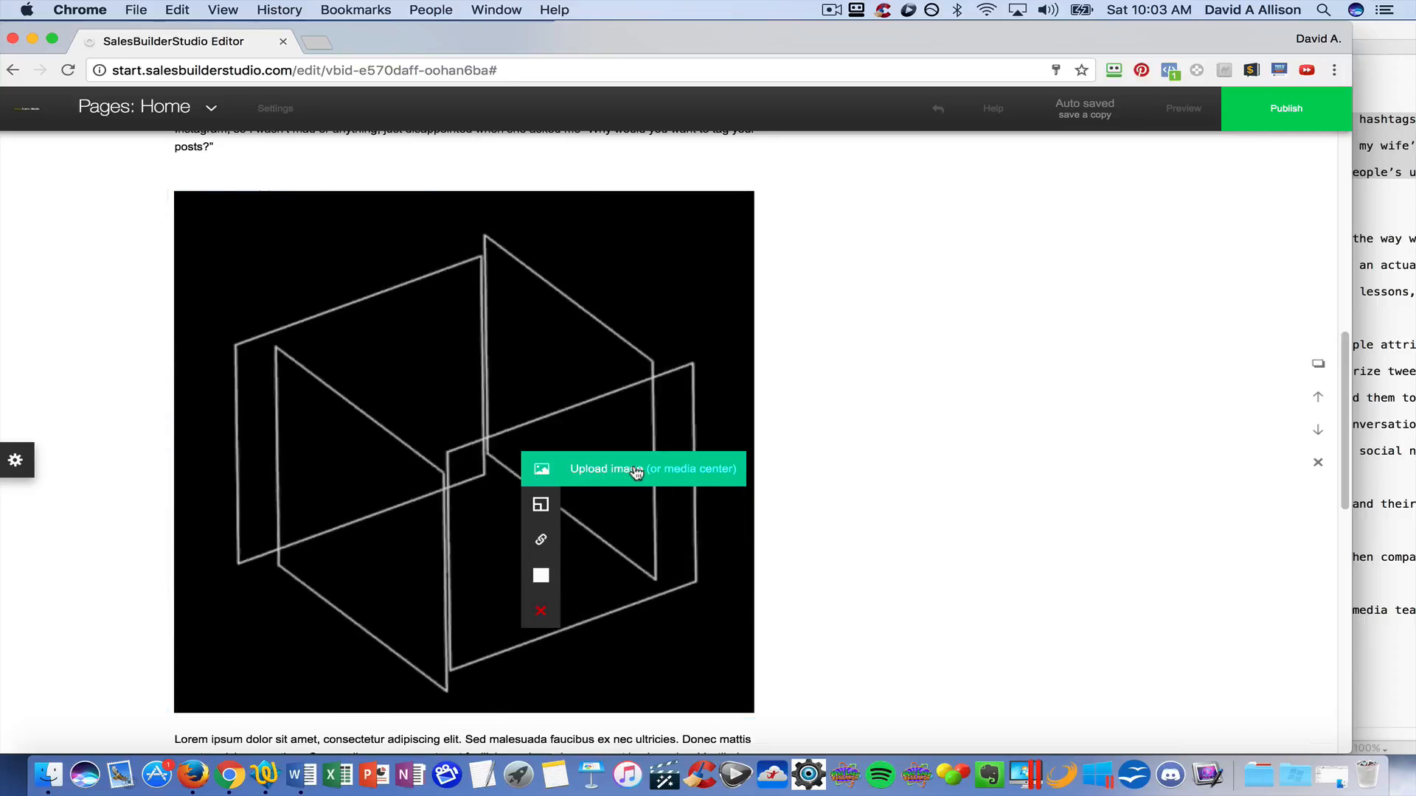
{"action": "left_click", "coordinate": [633, 471]}
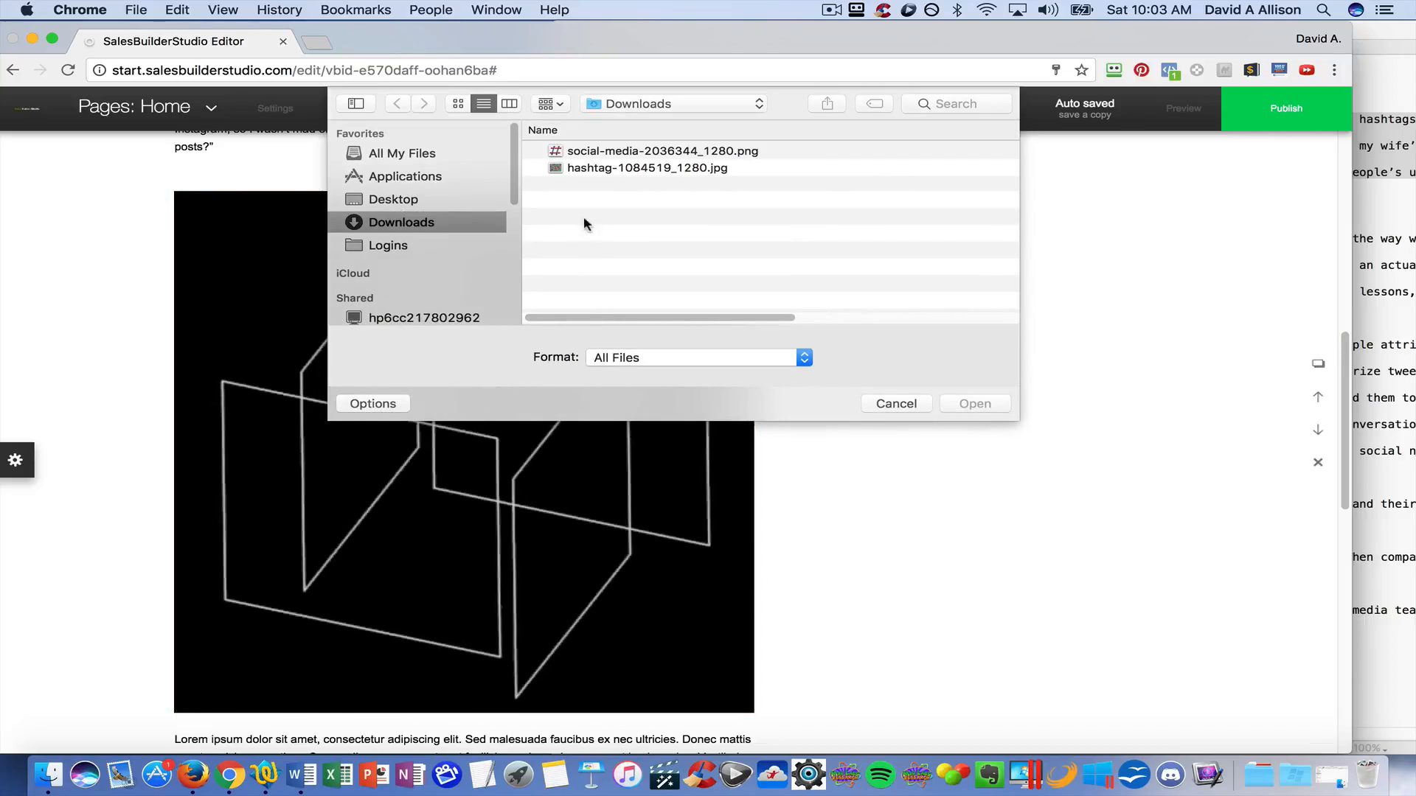
{"action": "left_click", "coordinate": [557, 152]}
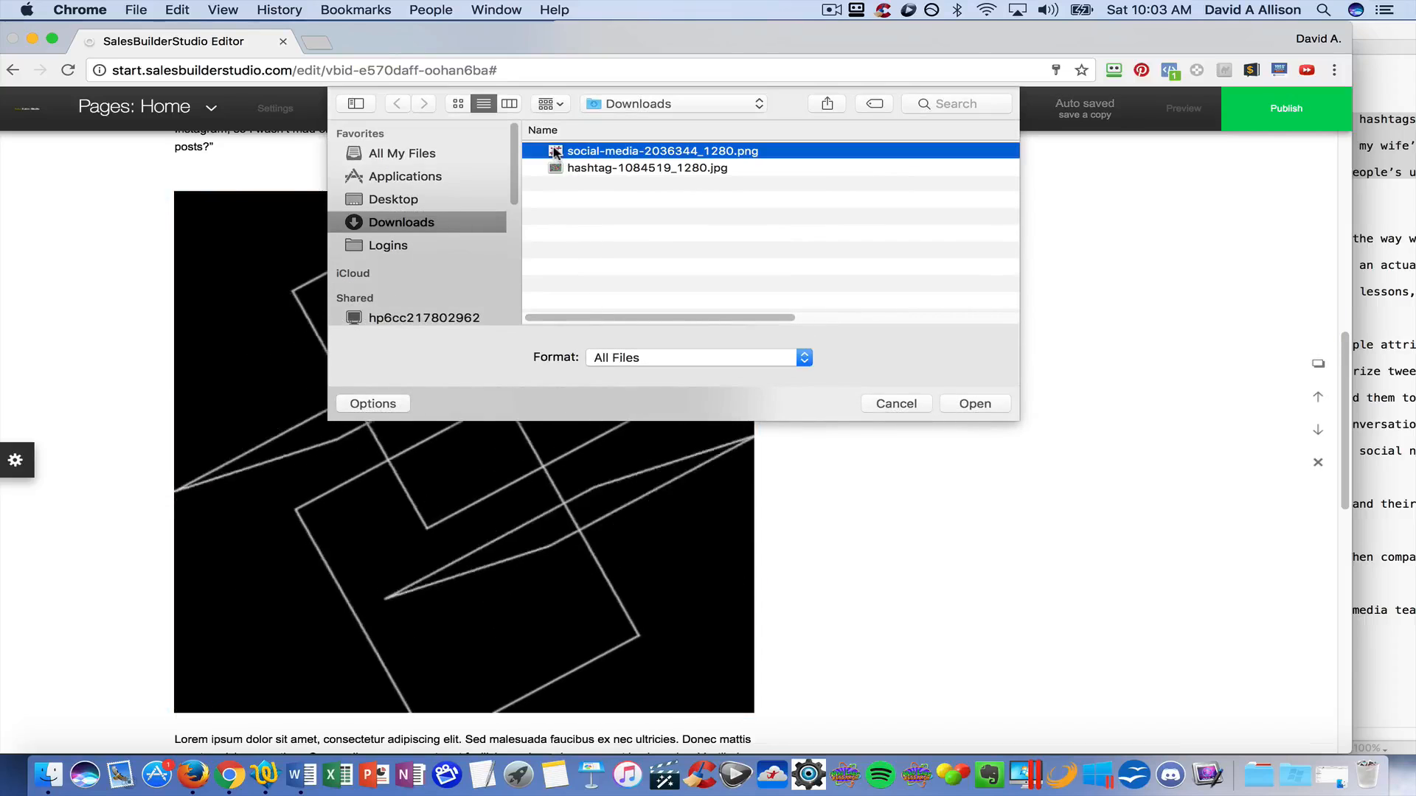
{"action": "left_click", "coordinate": [972, 405]}
Open the placeholder body below the hashtag image for editing and copy the TextWrangler text from "To be fair, it wasn't always" to the document's end
{"action": "scroll", "coordinate": [834, 385], "scroll_direction": "down", "scroll_amount": 4}
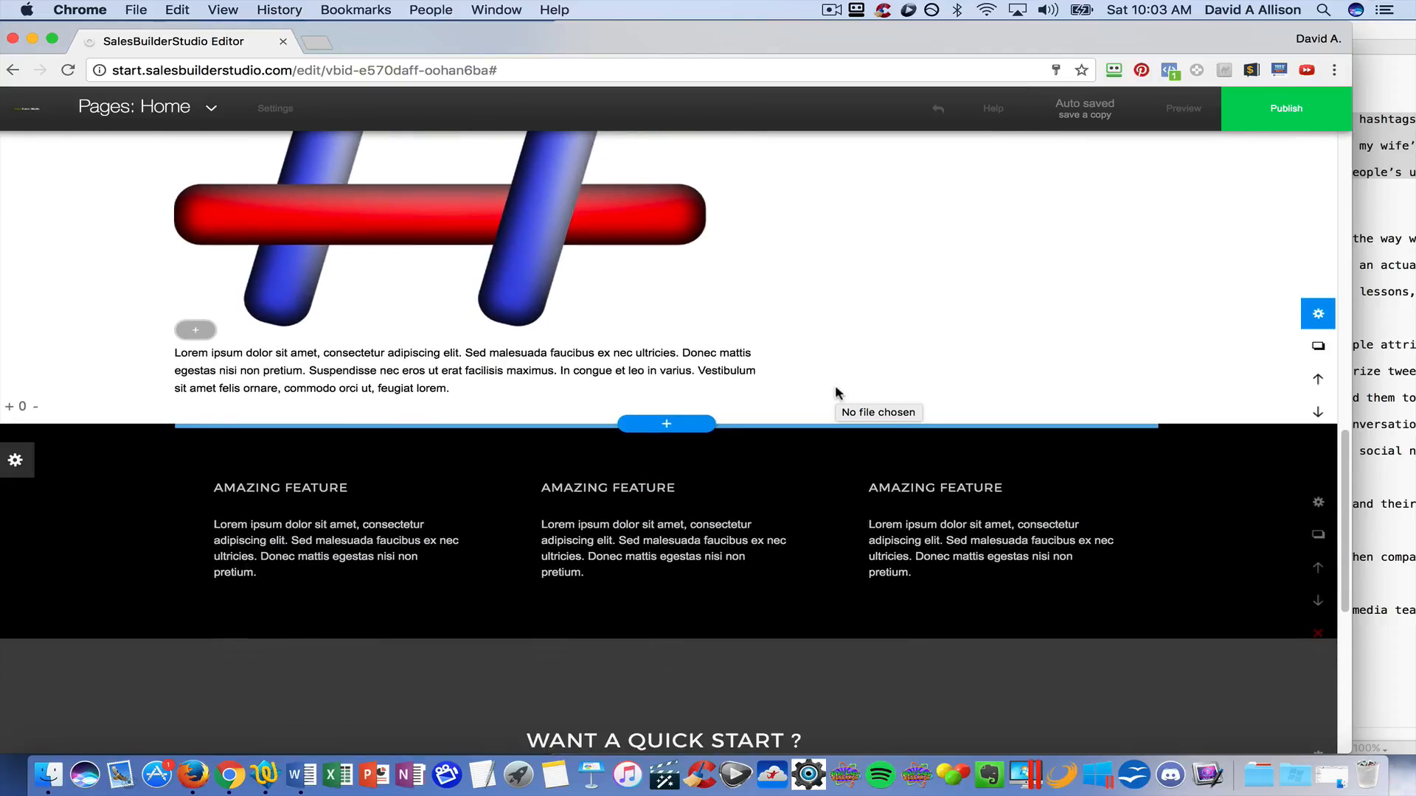
{"action": "left_click", "coordinate": [523, 413]}
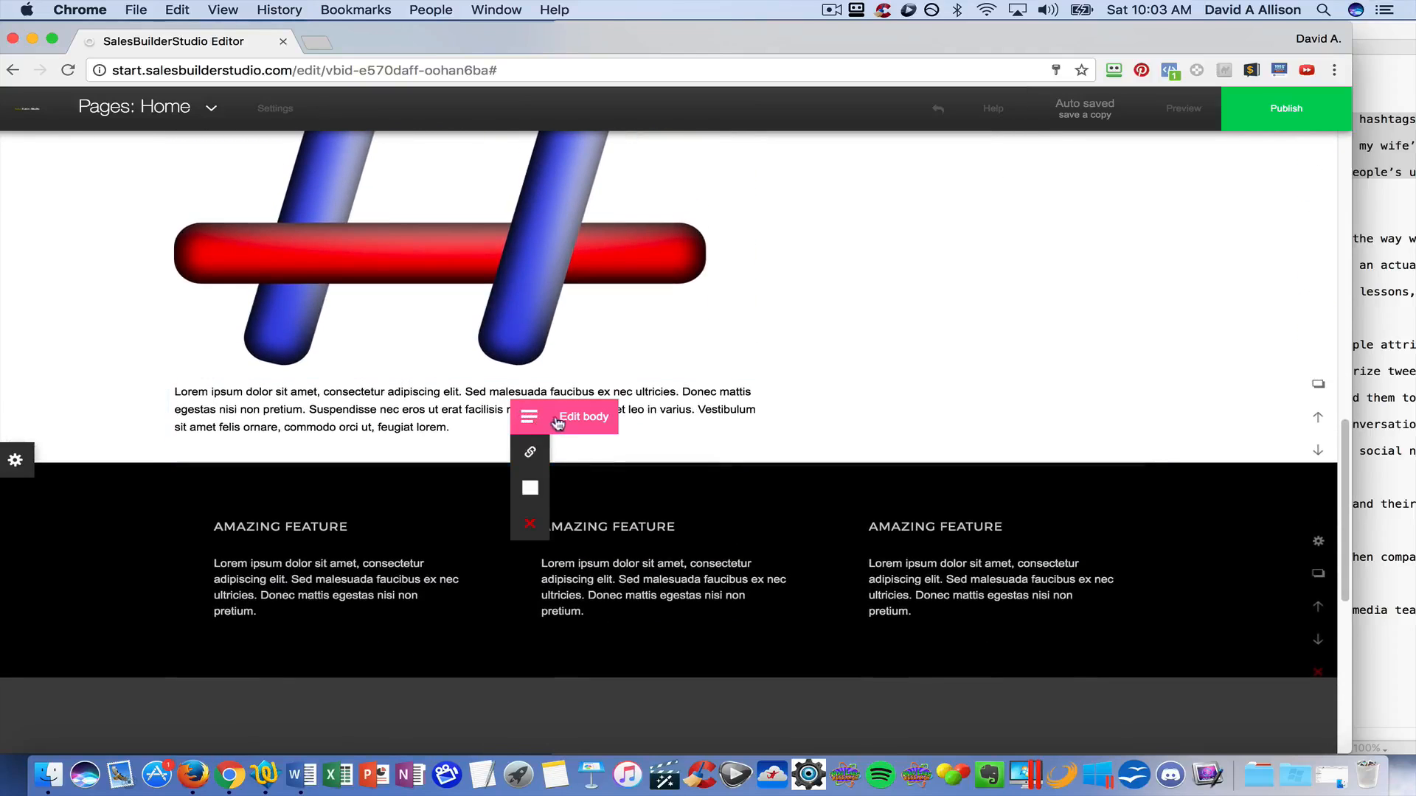
{"action": "left_click", "coordinate": [593, 417]}
{"action": "left_click", "coordinate": [1359, 273]}
{"action": "scroll", "coordinate": [1359, 273], "scroll_direction": "down", "scroll_amount": 10}
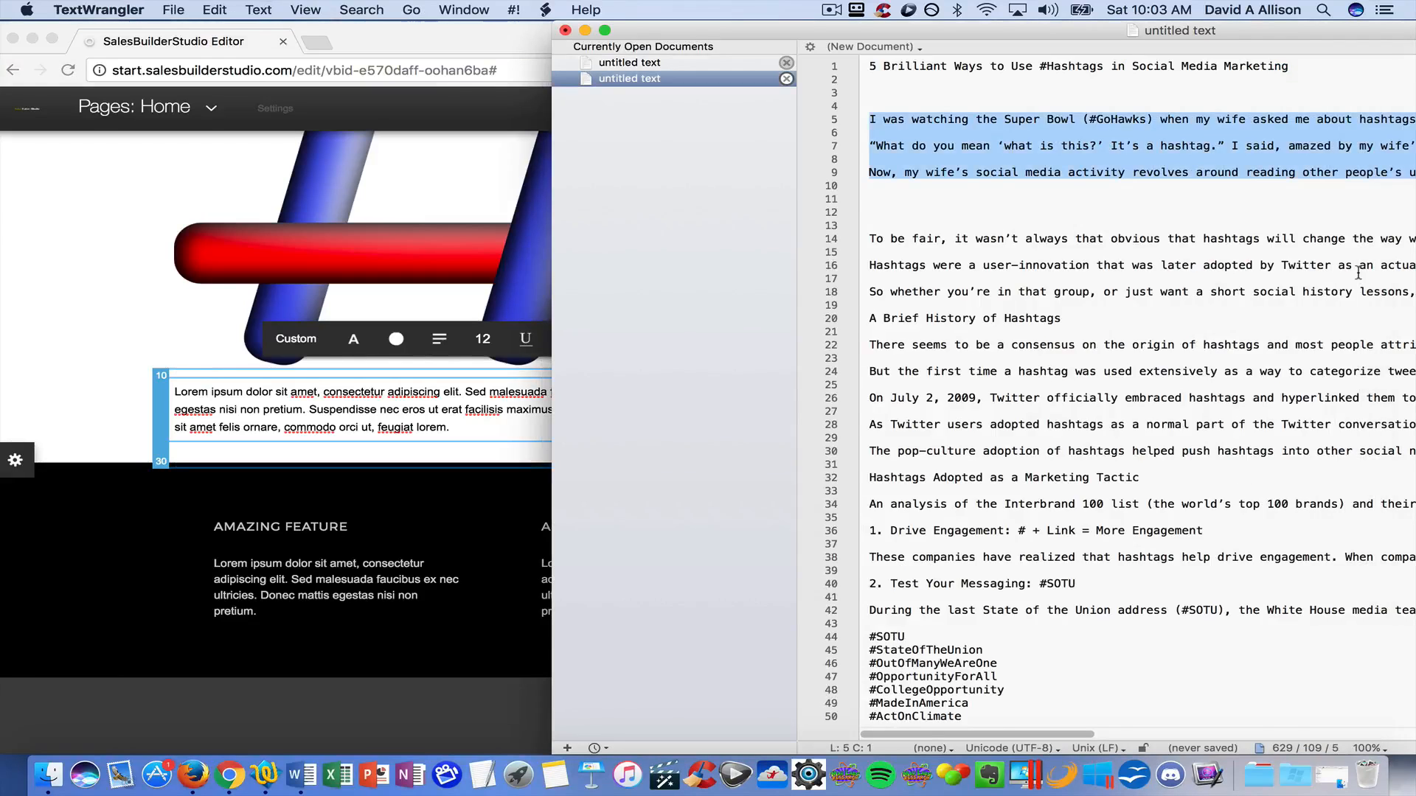
{"action": "scroll", "coordinate": [1358, 273], "scroll_direction": "down", "scroll_amount": 5}
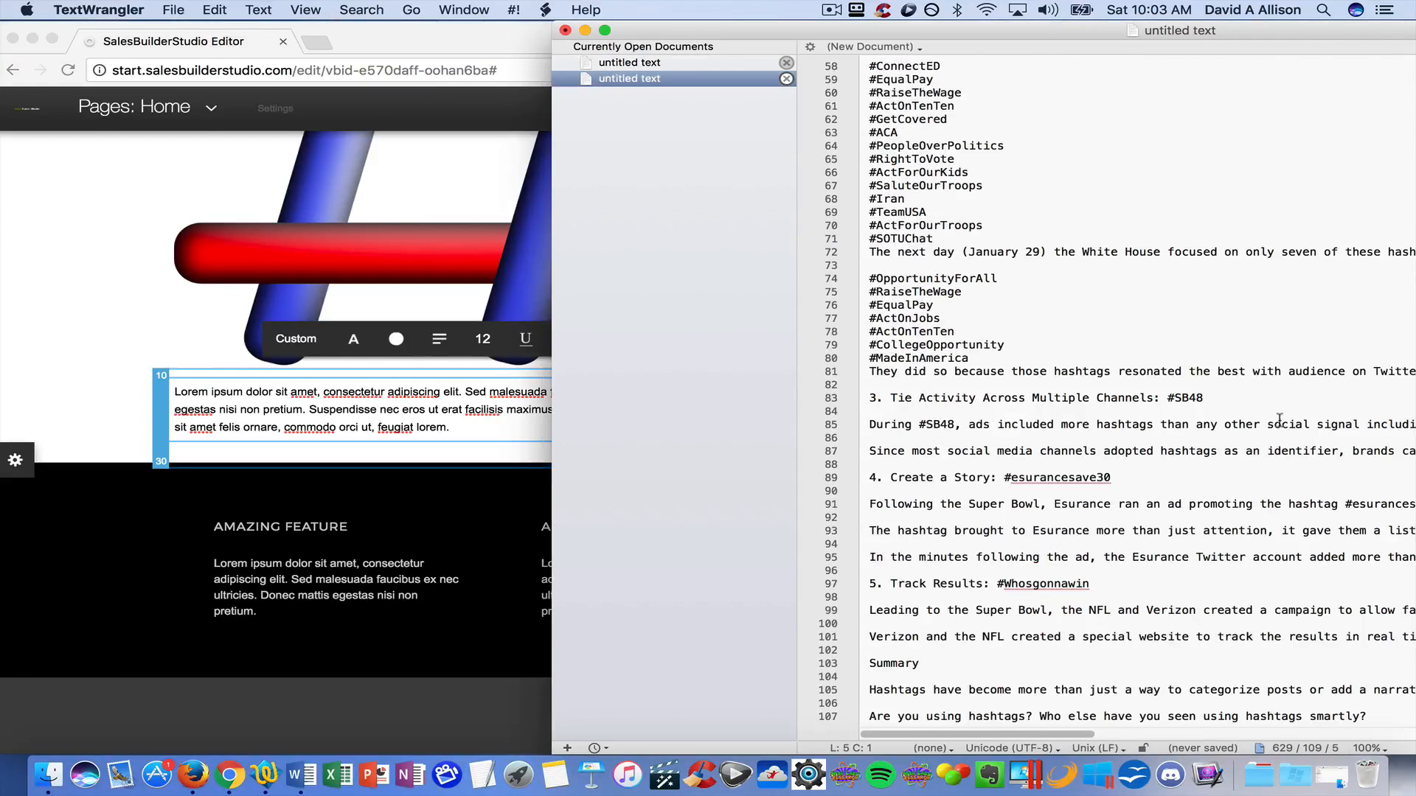
{"action": "left_click_drag", "start_coordinate": [1384, 710], "coordinate": [1033, 70]}
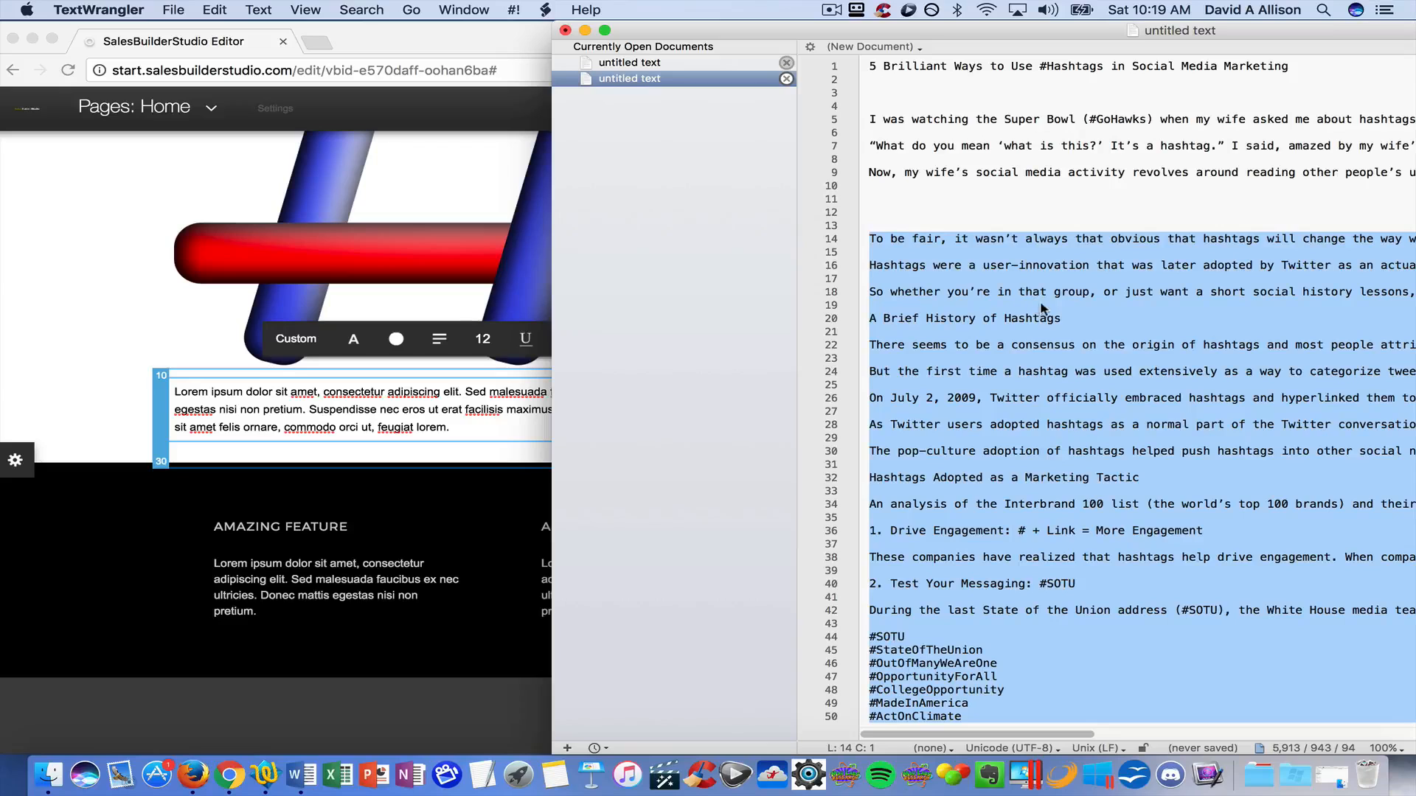
{"action": "right_click", "coordinate": [1057, 305]}
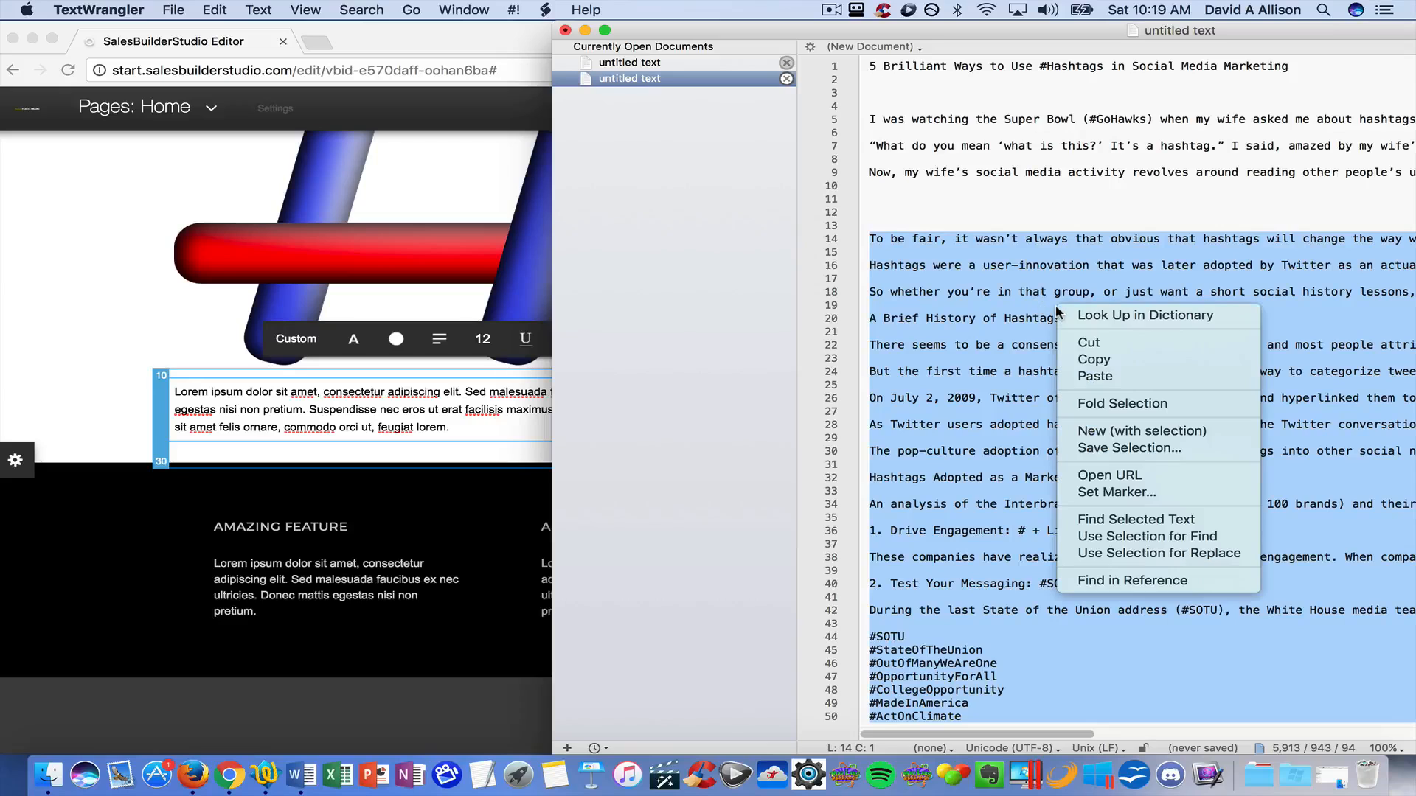
{"action": "left_click", "coordinate": [1094, 361]}
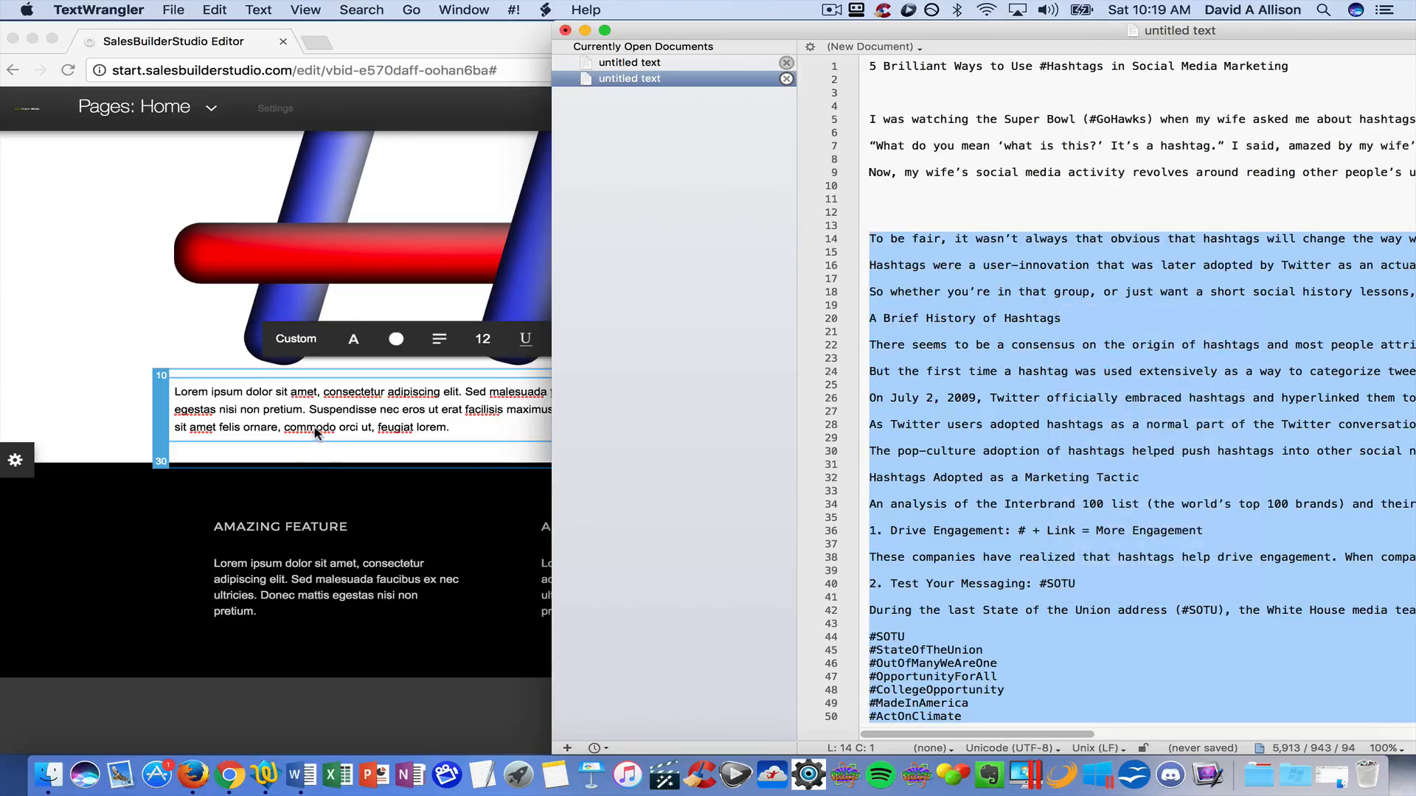
Replace the placeholder body below the hashtag image with the copied article text
{"action": "left_click", "coordinate": [454, 427]}
{"action": "left_click_drag", "start_coordinate": [454, 427], "coordinate": [175, 389]}
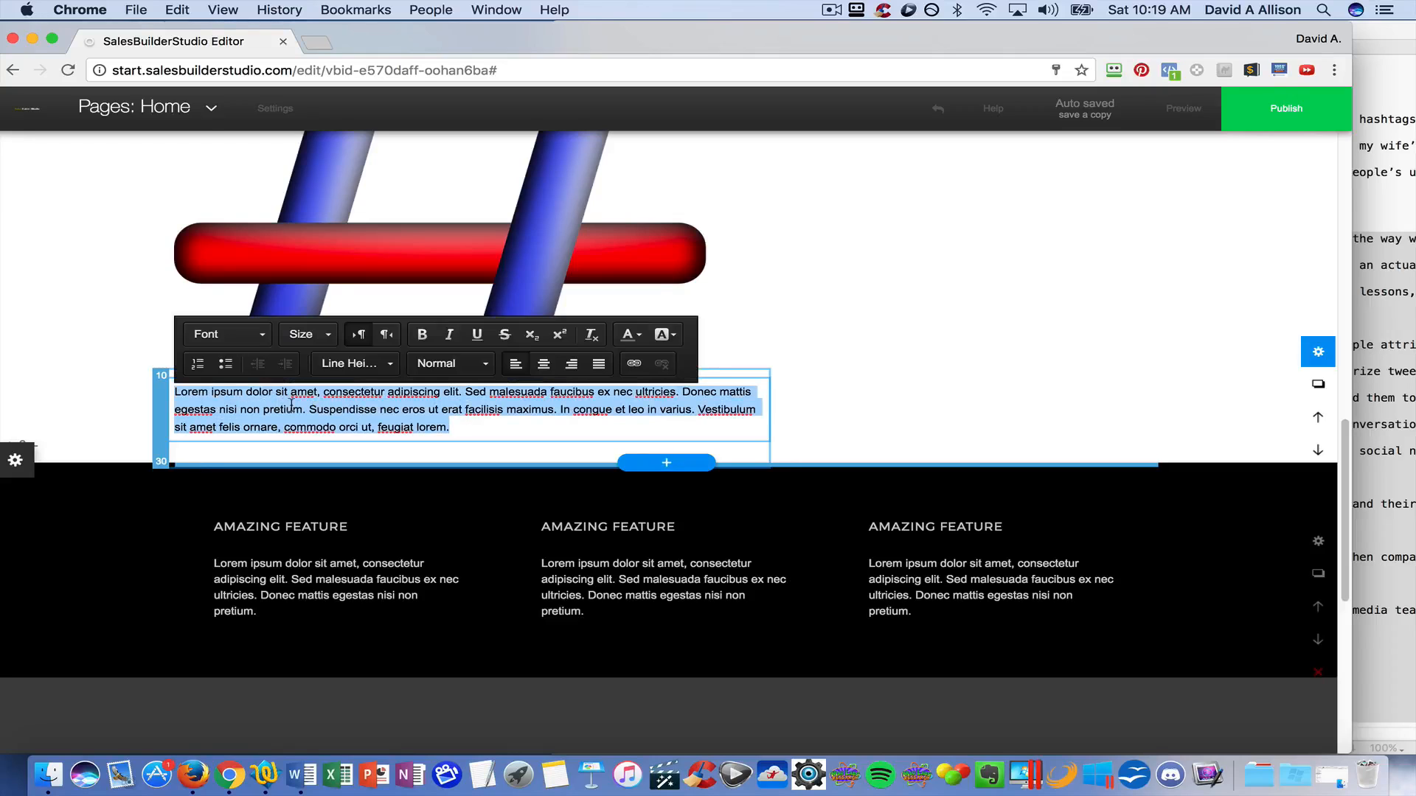
{"action": "key", "text": "BackSpace"}
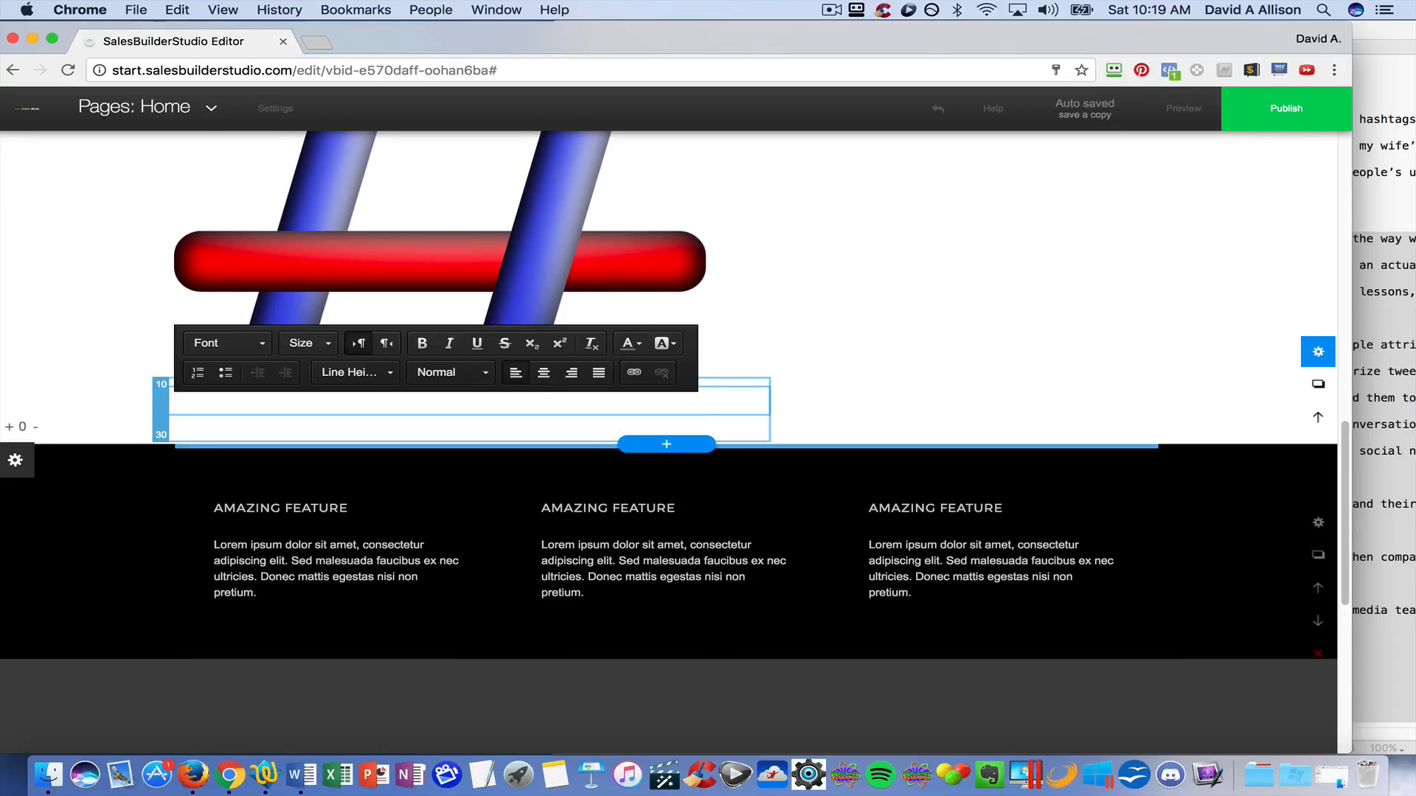
{"action": "key", "text": "super+v"}
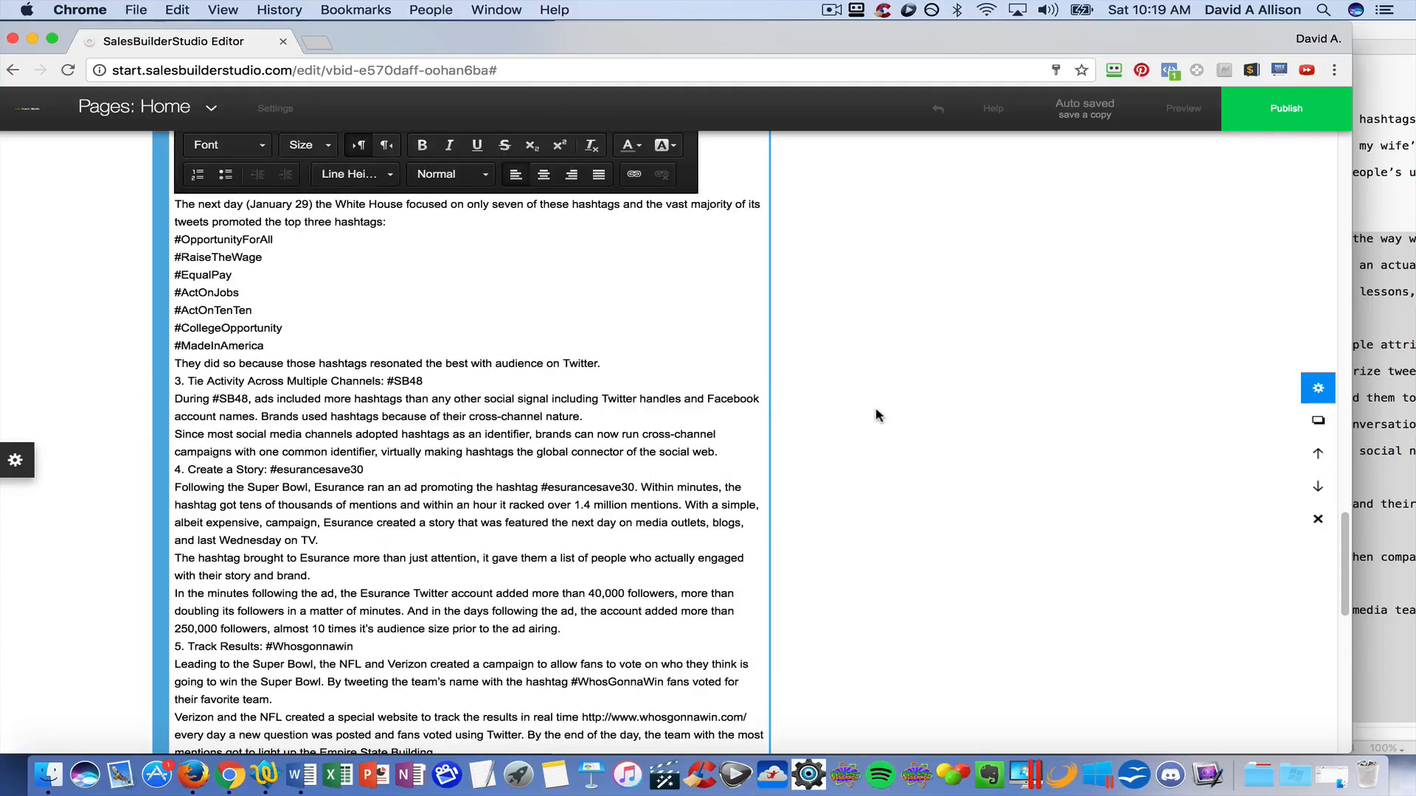
{"action": "left_click", "coordinate": [922, 395]}
Publish the changes to the live site and open its free site URL
{"action": "left_click", "coordinate": [1287, 109]}
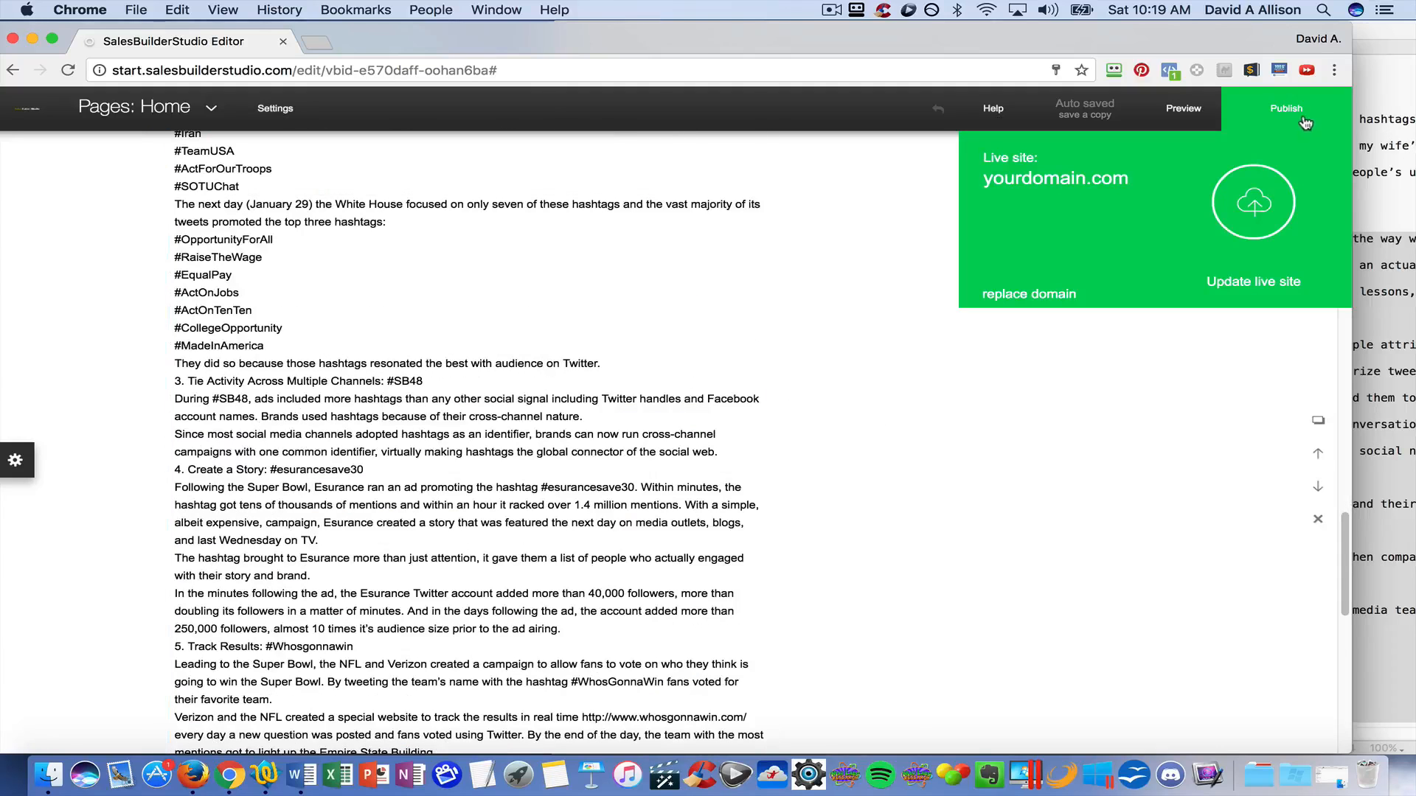
{"action": "left_click", "coordinate": [1266, 186]}
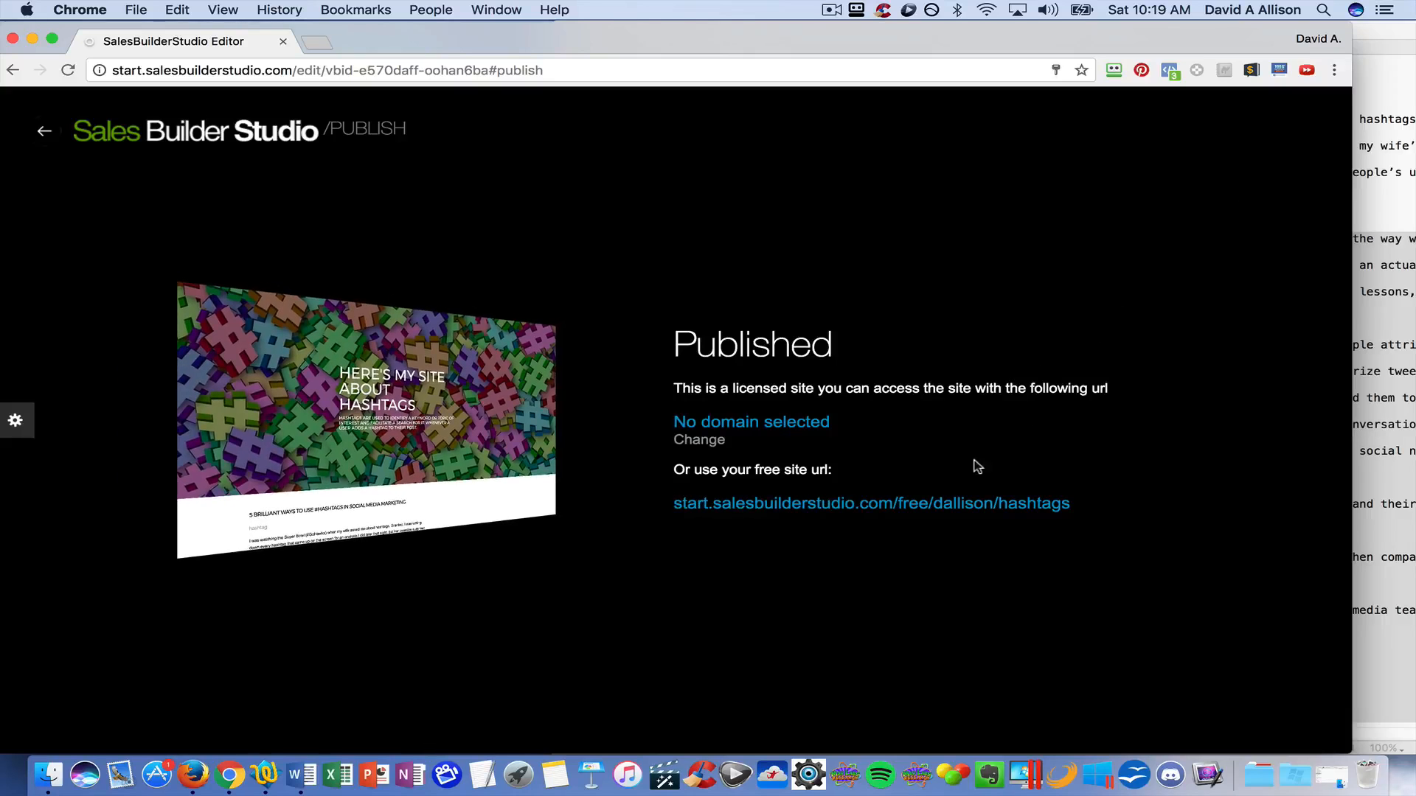
{"action": "left_click", "coordinate": [922, 510]}
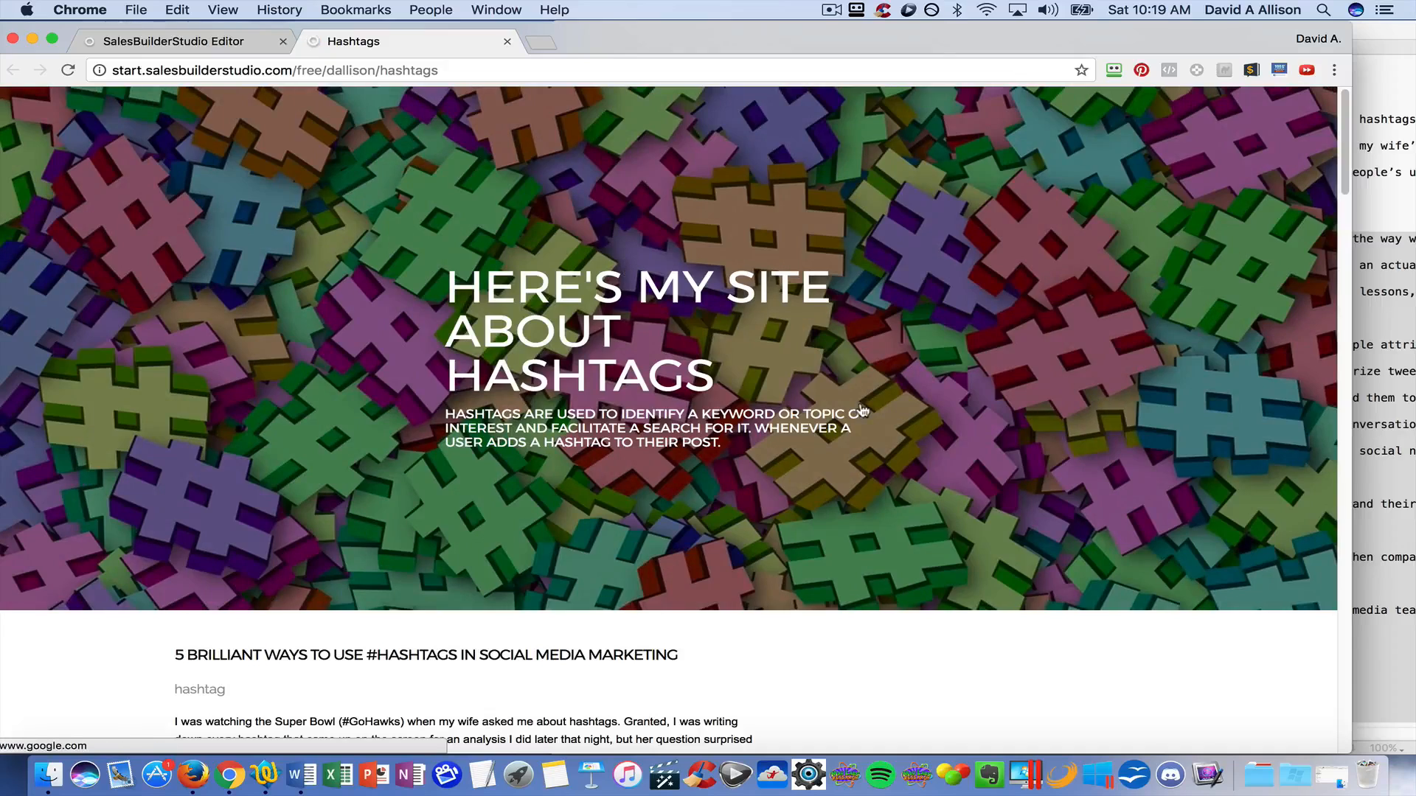
Review the published page's hero, article text, image and feature section, close it and return to the editor
{"action": "scroll", "coordinate": [862, 410], "scroll_direction": "down", "scroll_amount": 3}
{"action": "scroll", "coordinate": [862, 410], "scroll_direction": "down", "scroll_amount": 10}
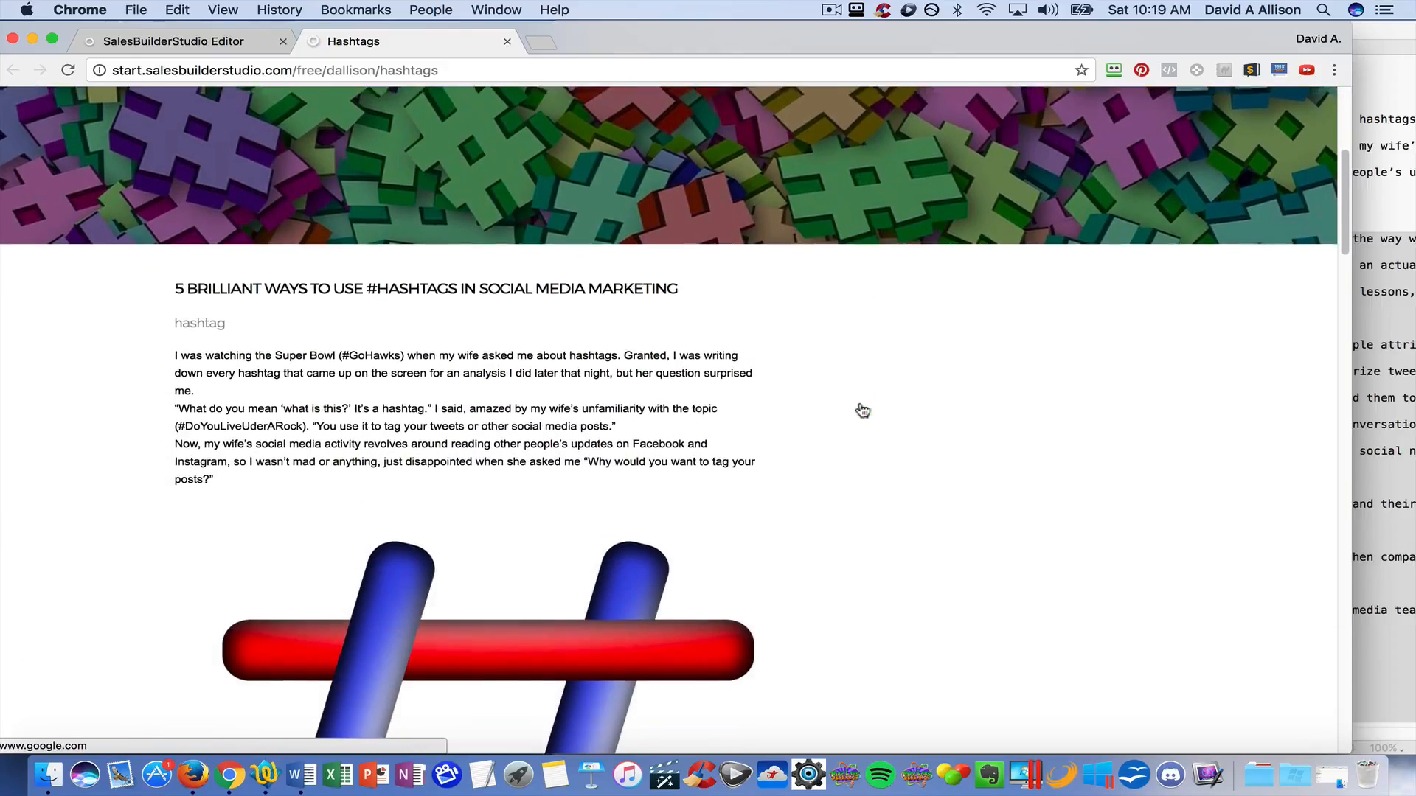
{"action": "scroll", "coordinate": [863, 410], "scroll_direction": "down", "scroll_amount": 15}
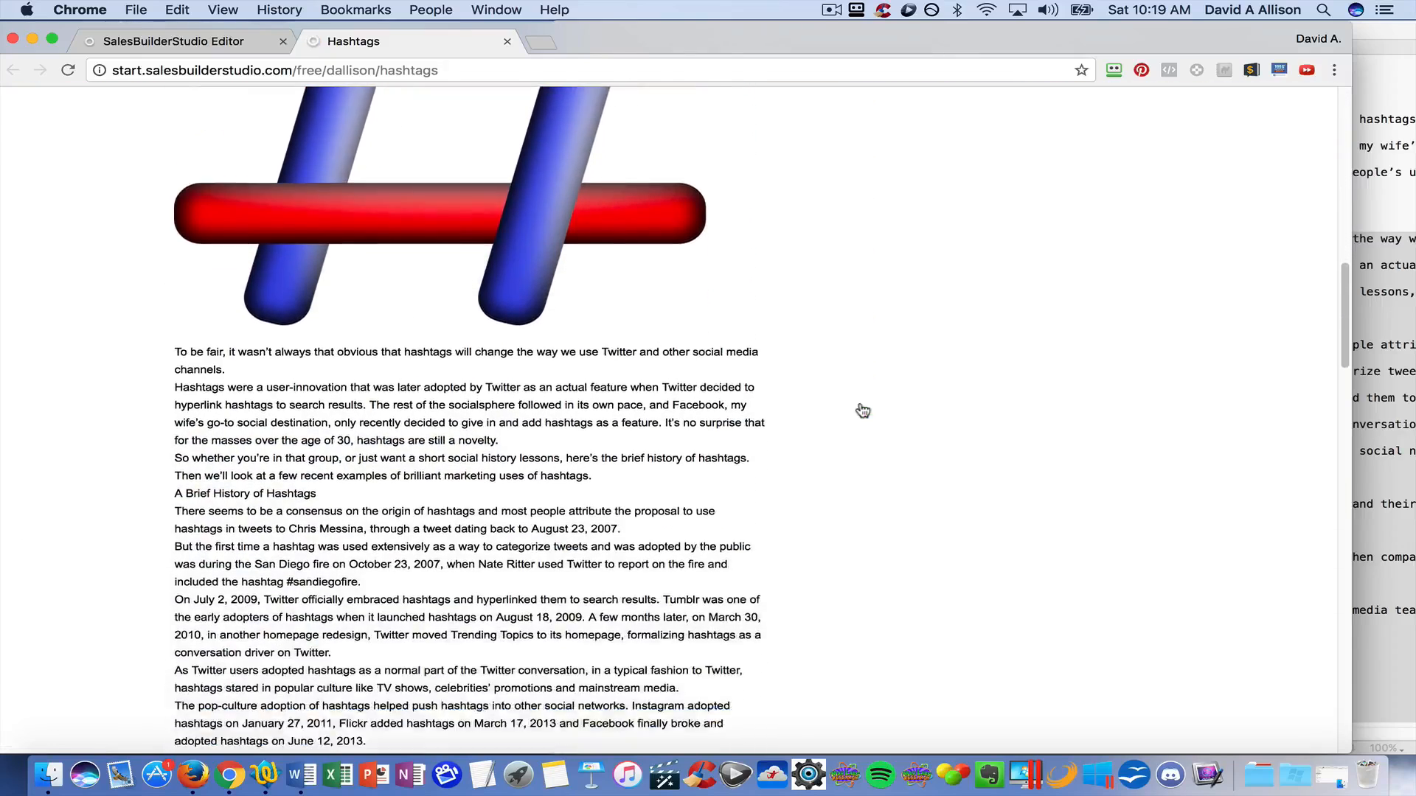
{"action": "scroll", "coordinate": [863, 410], "scroll_direction": "down", "scroll_amount": 15}
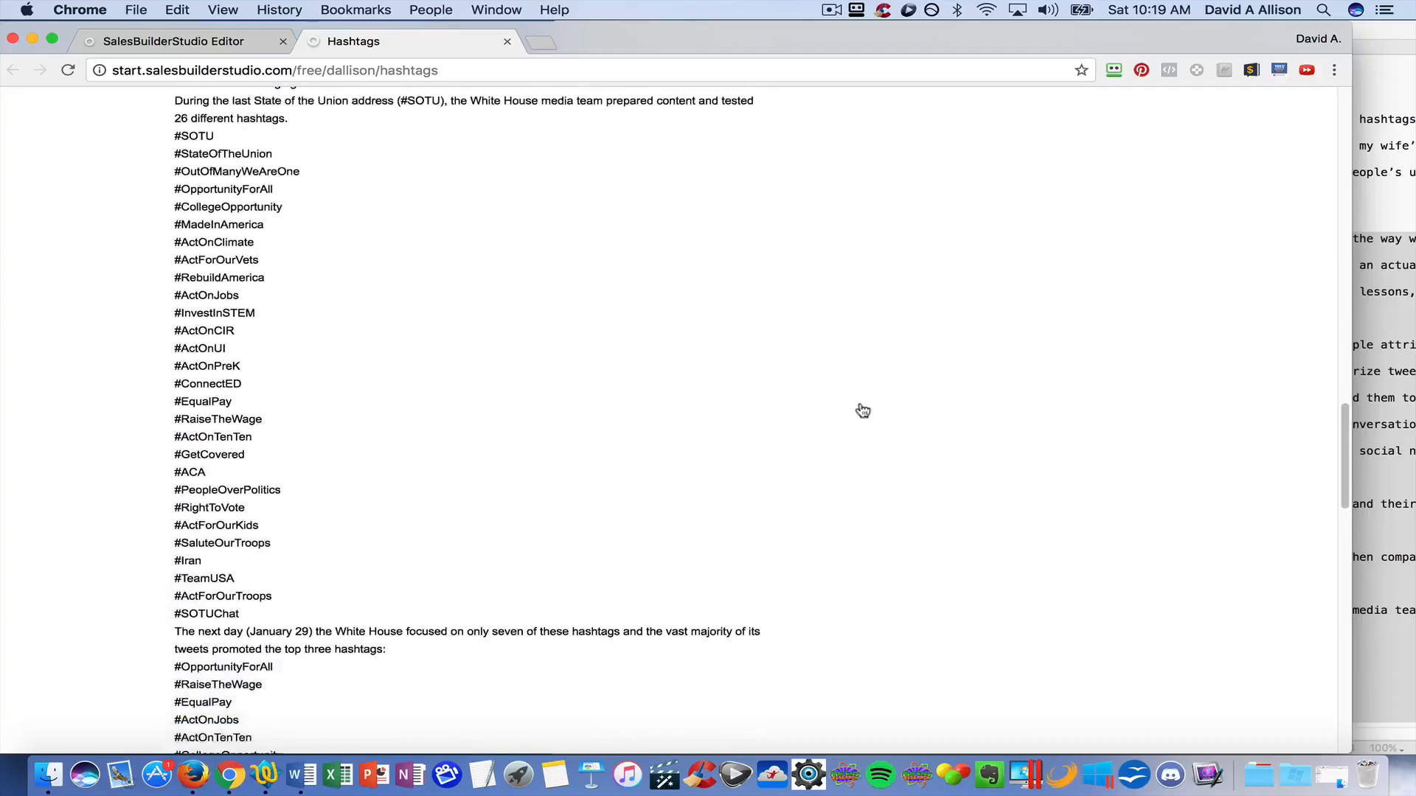
{"action": "scroll", "coordinate": [863, 410], "scroll_direction": "down", "scroll_amount": 5}
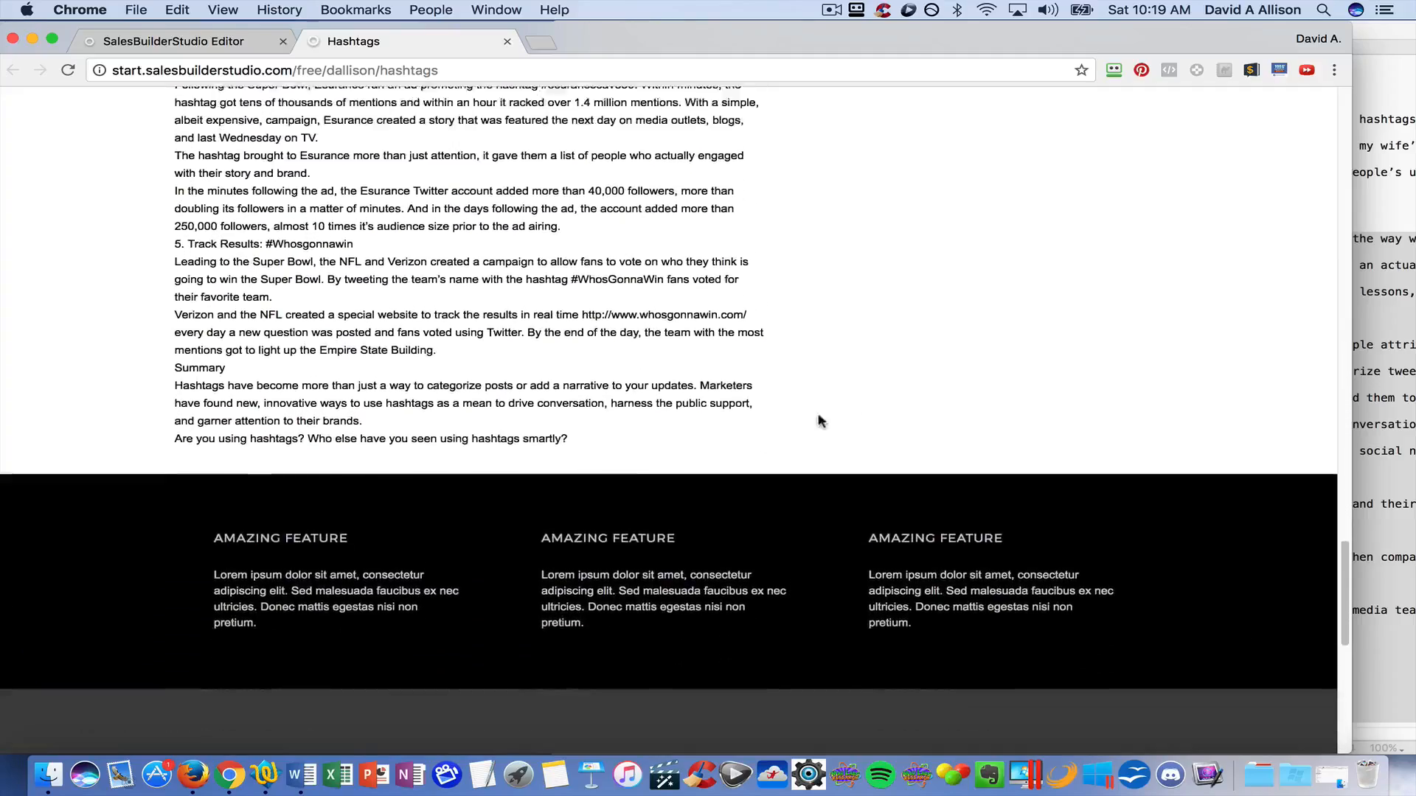
{"action": "scroll", "coordinate": [612, 395], "scroll_direction": "up", "scroll_amount": 20}
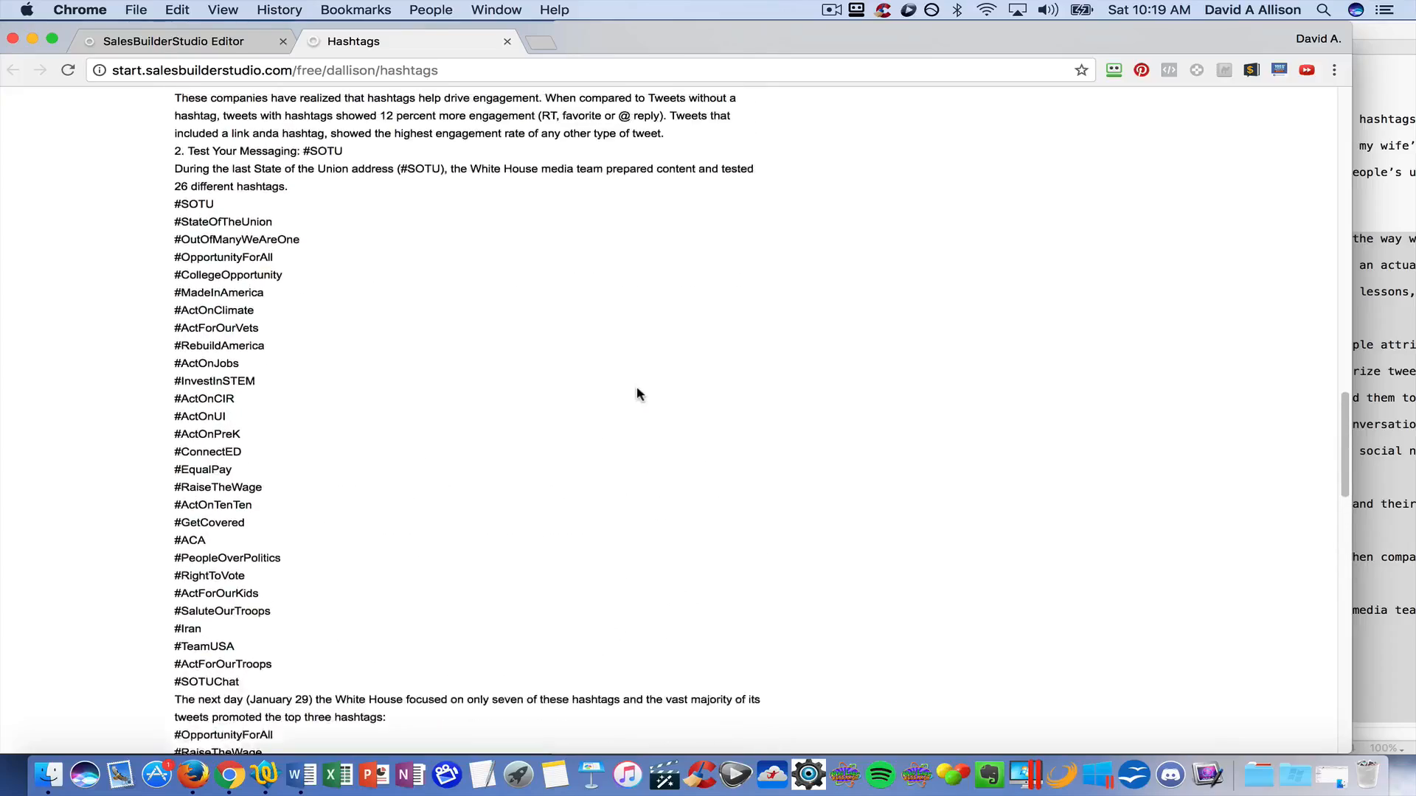
{"action": "scroll", "coordinate": [638, 389], "scroll_direction": "up", "scroll_amount": 17}
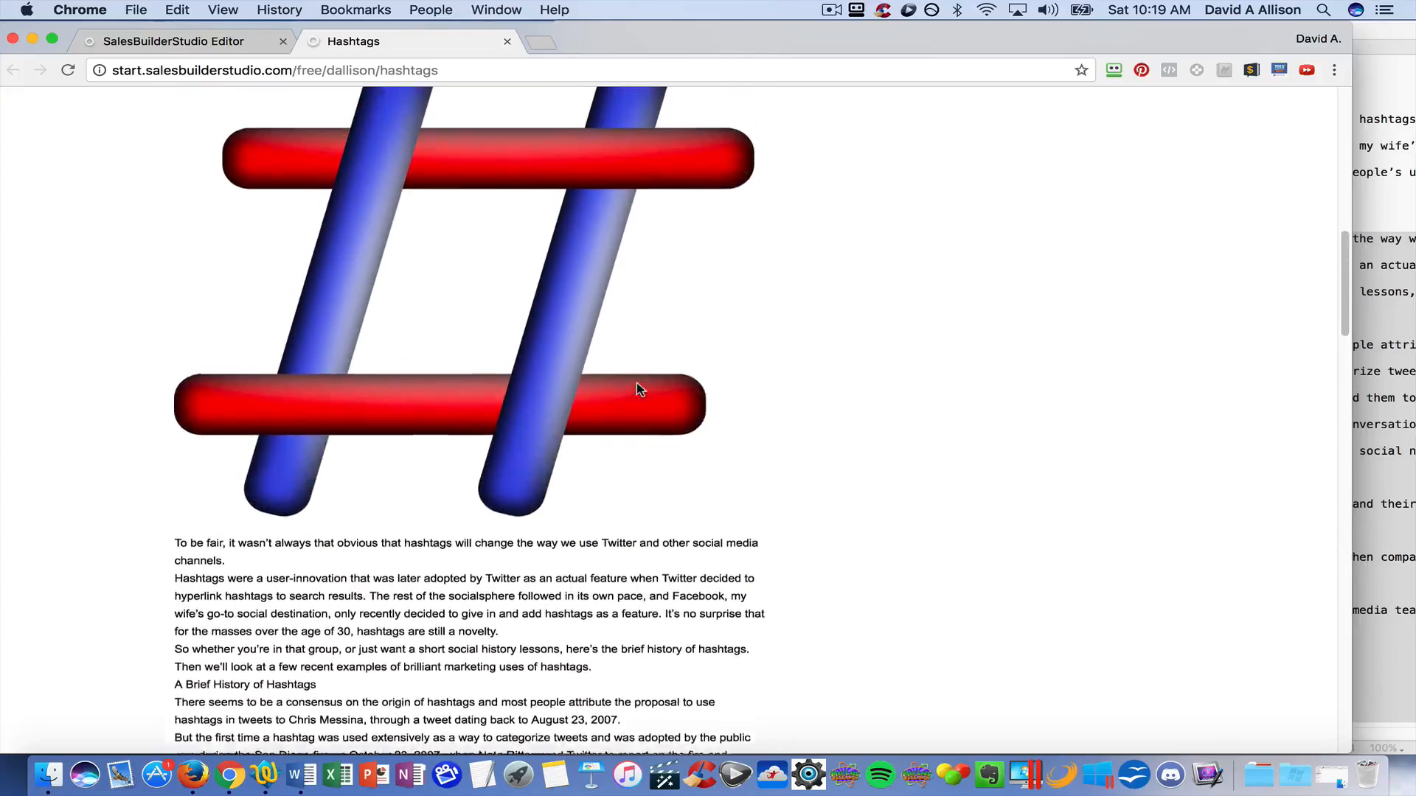
{"action": "scroll", "coordinate": [642, 332], "scroll_direction": "up", "scroll_amount": 1}
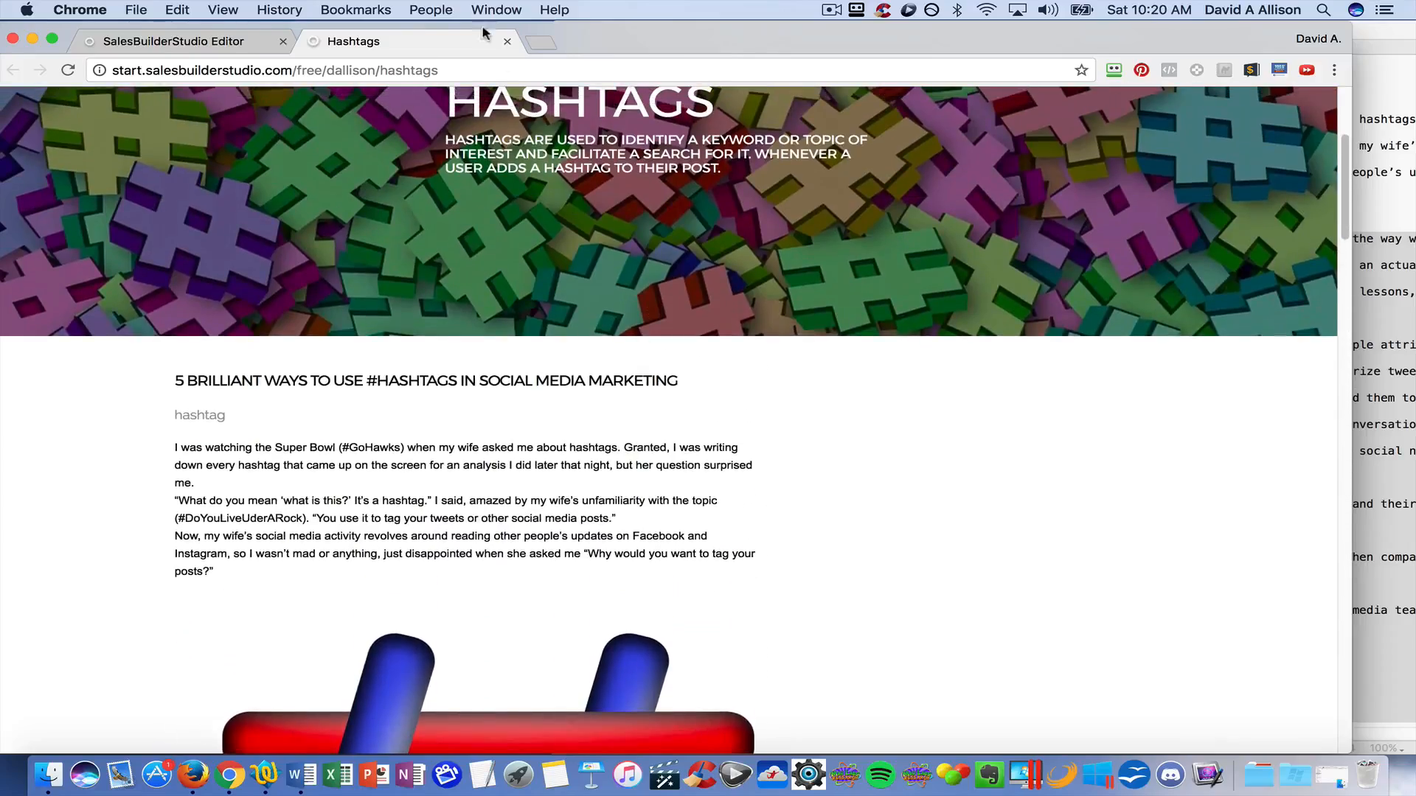
{"action": "left_click", "coordinate": [507, 42]}
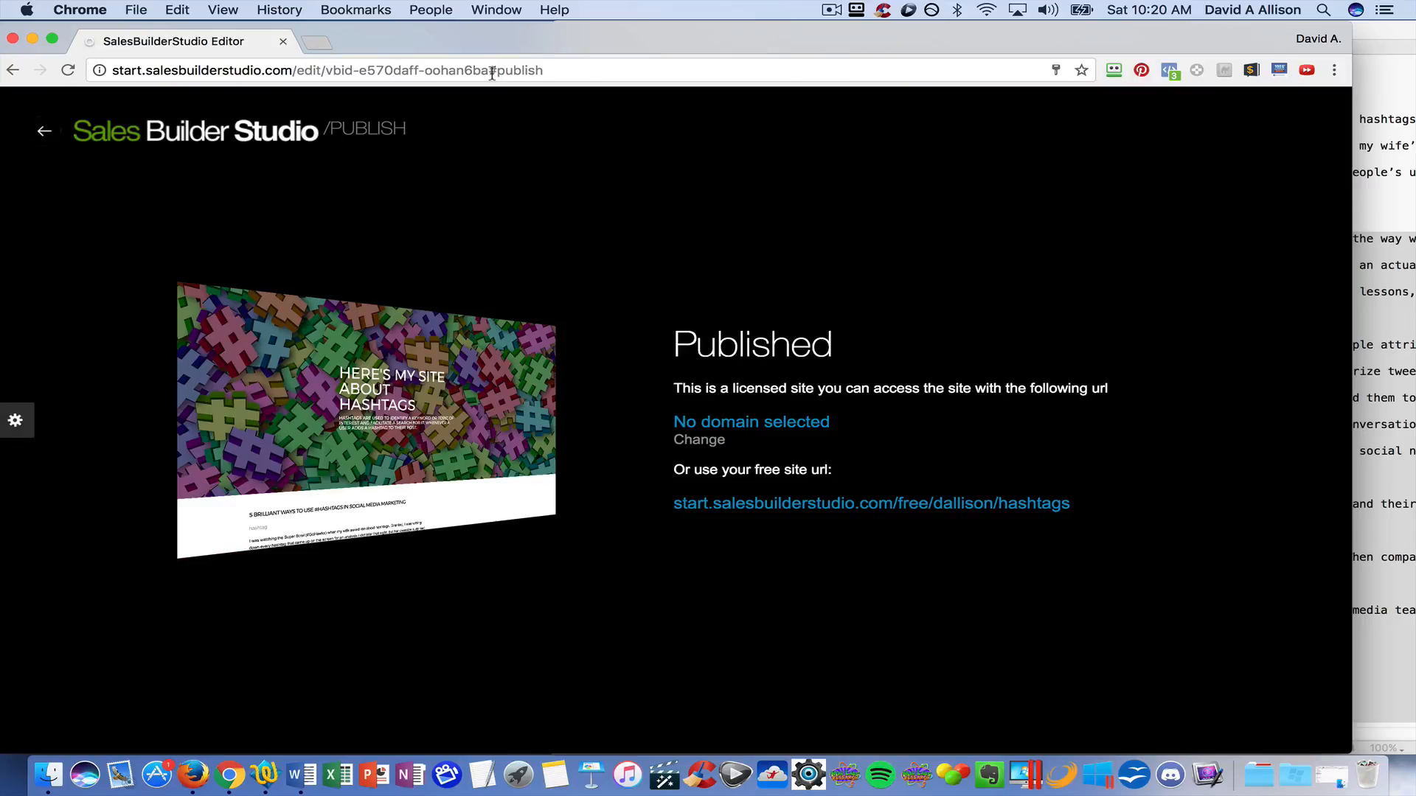
{"action": "left_click", "coordinate": [45, 133]}
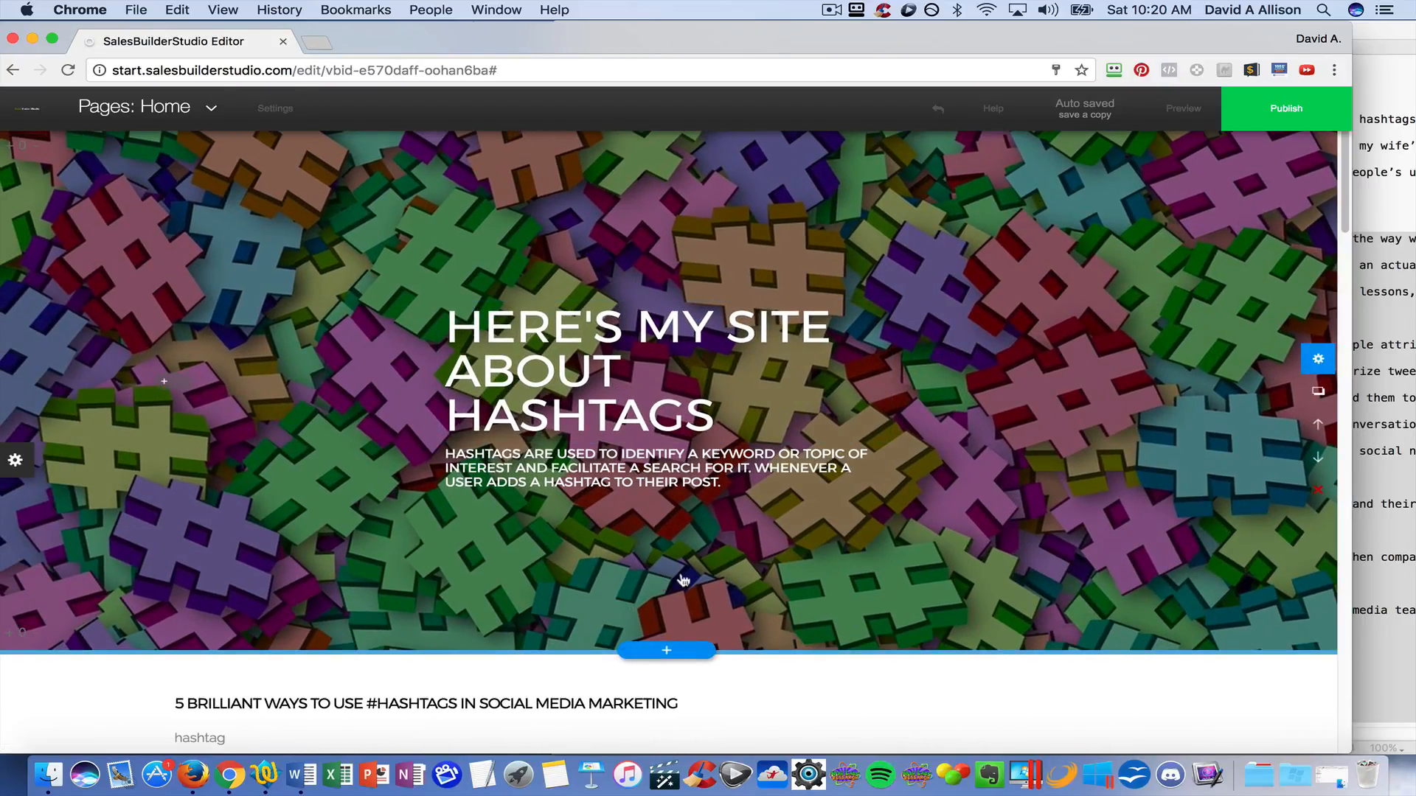
Add the white "Drop a line." section from the Forms category between the hero and the article
{"action": "scroll", "coordinate": [684, 583], "scroll_direction": "down", "scroll_amount": 7}
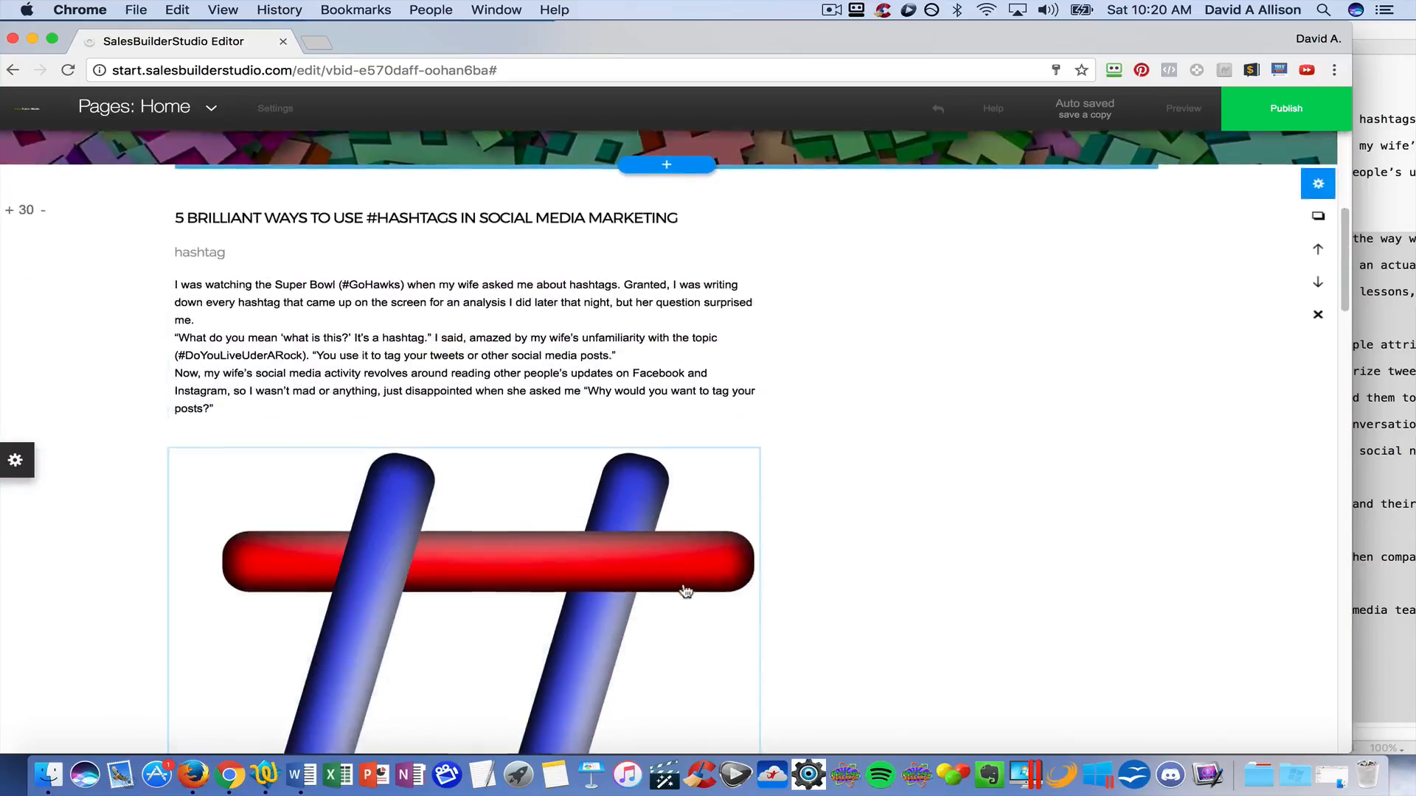
{"action": "scroll", "coordinate": [685, 592], "scroll_direction": "down", "scroll_amount": 20}
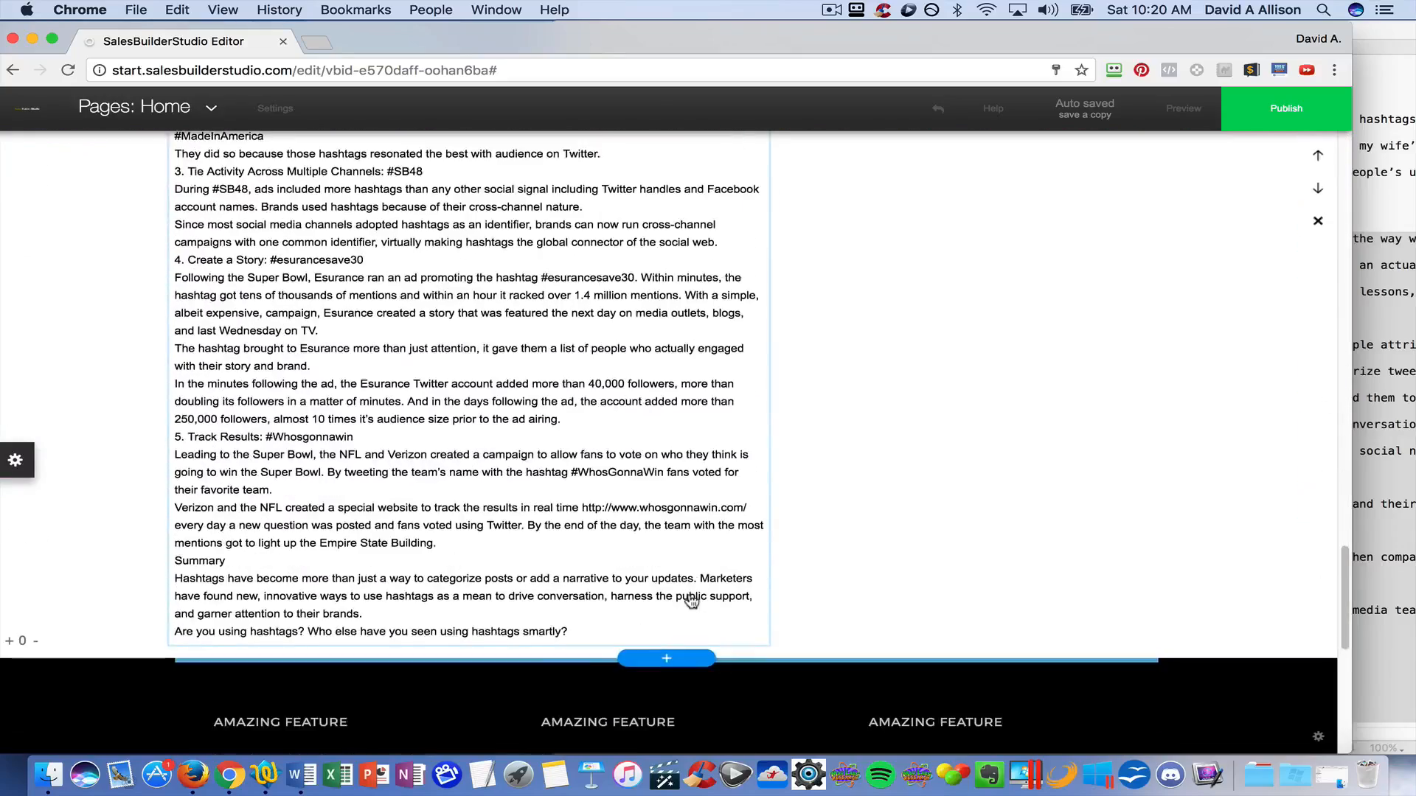
{"action": "scroll", "coordinate": [686, 599], "scroll_direction": "up", "scroll_amount": 20}
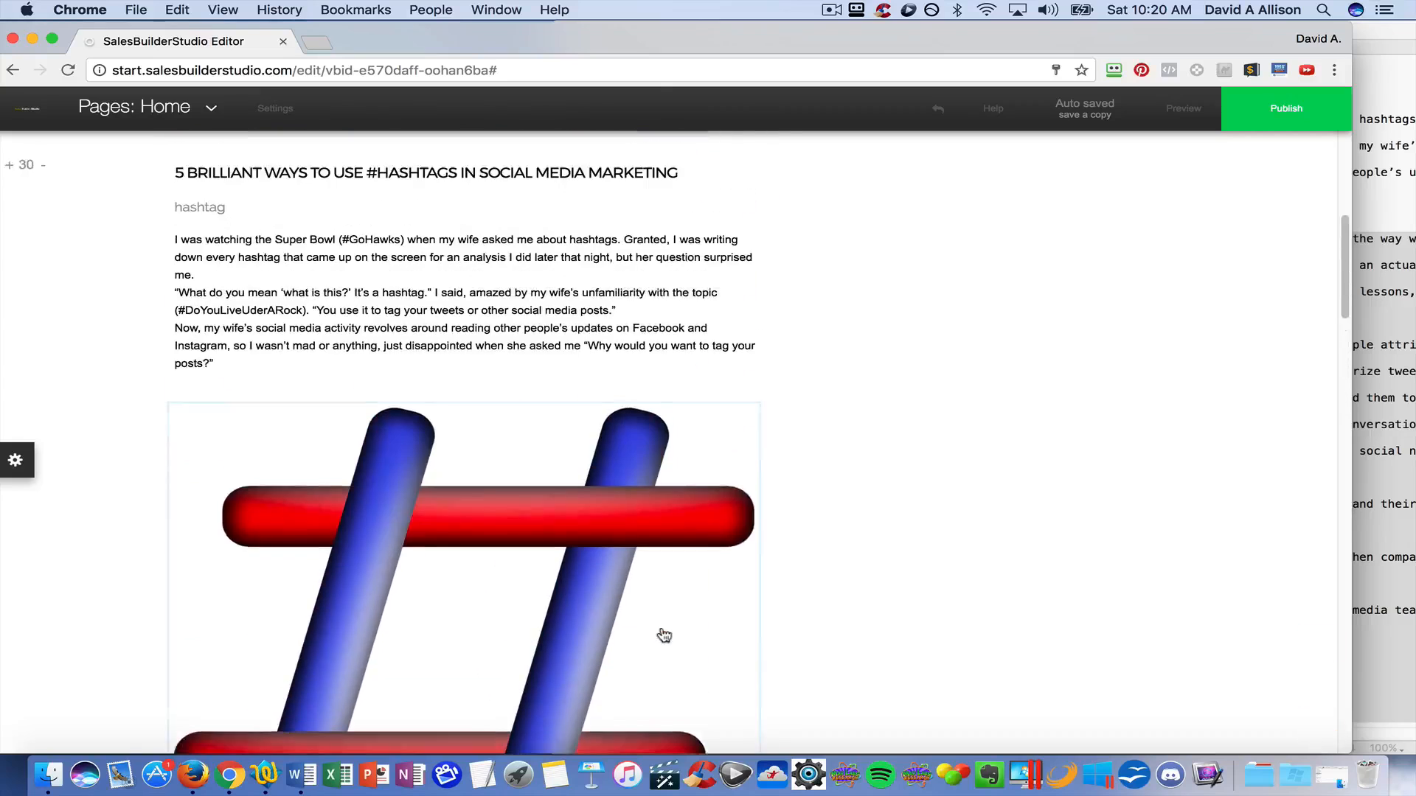
{"action": "scroll", "coordinate": [663, 636], "scroll_direction": "up", "scroll_amount": 7}
{"action": "left_click", "coordinate": [667, 538]}
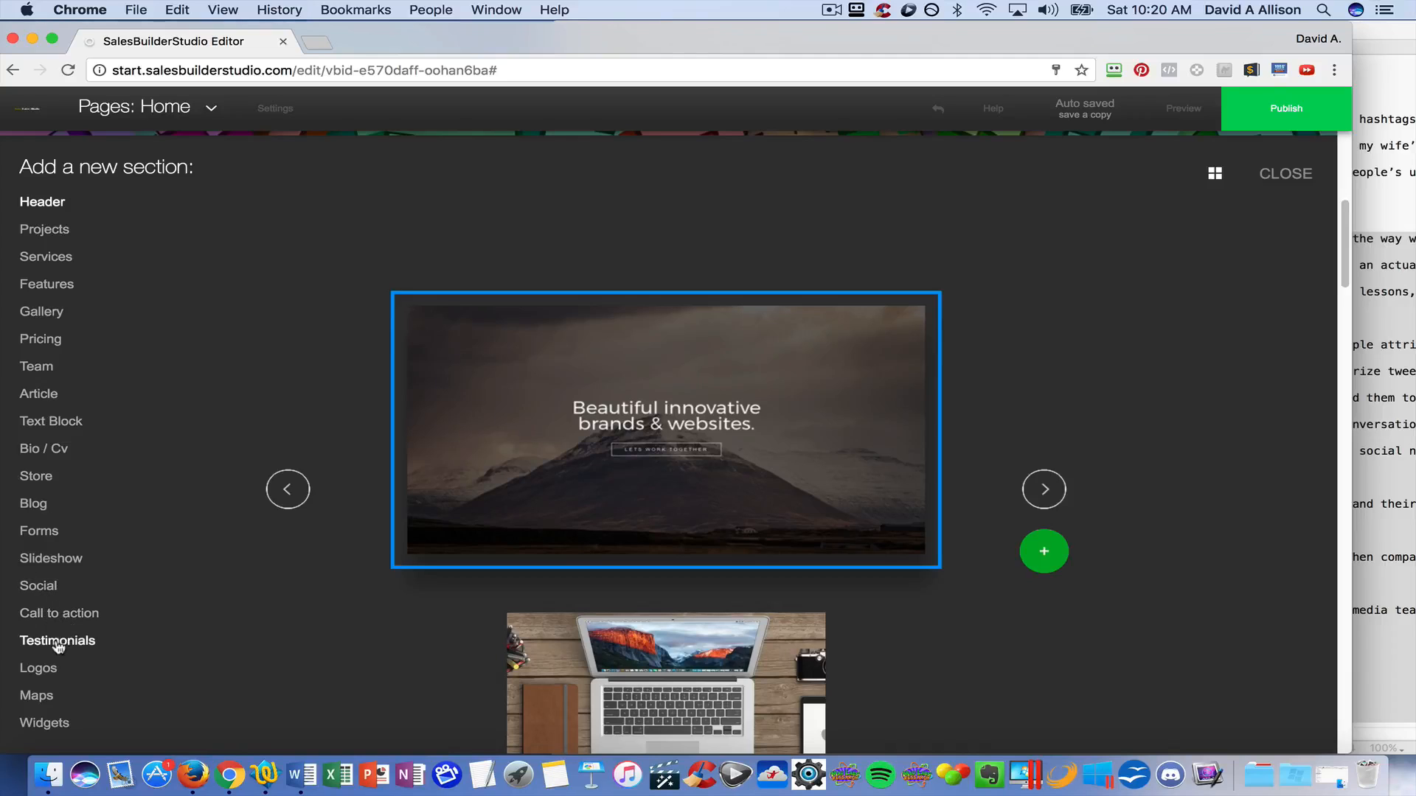
{"action": "left_click", "coordinate": [44, 534]}
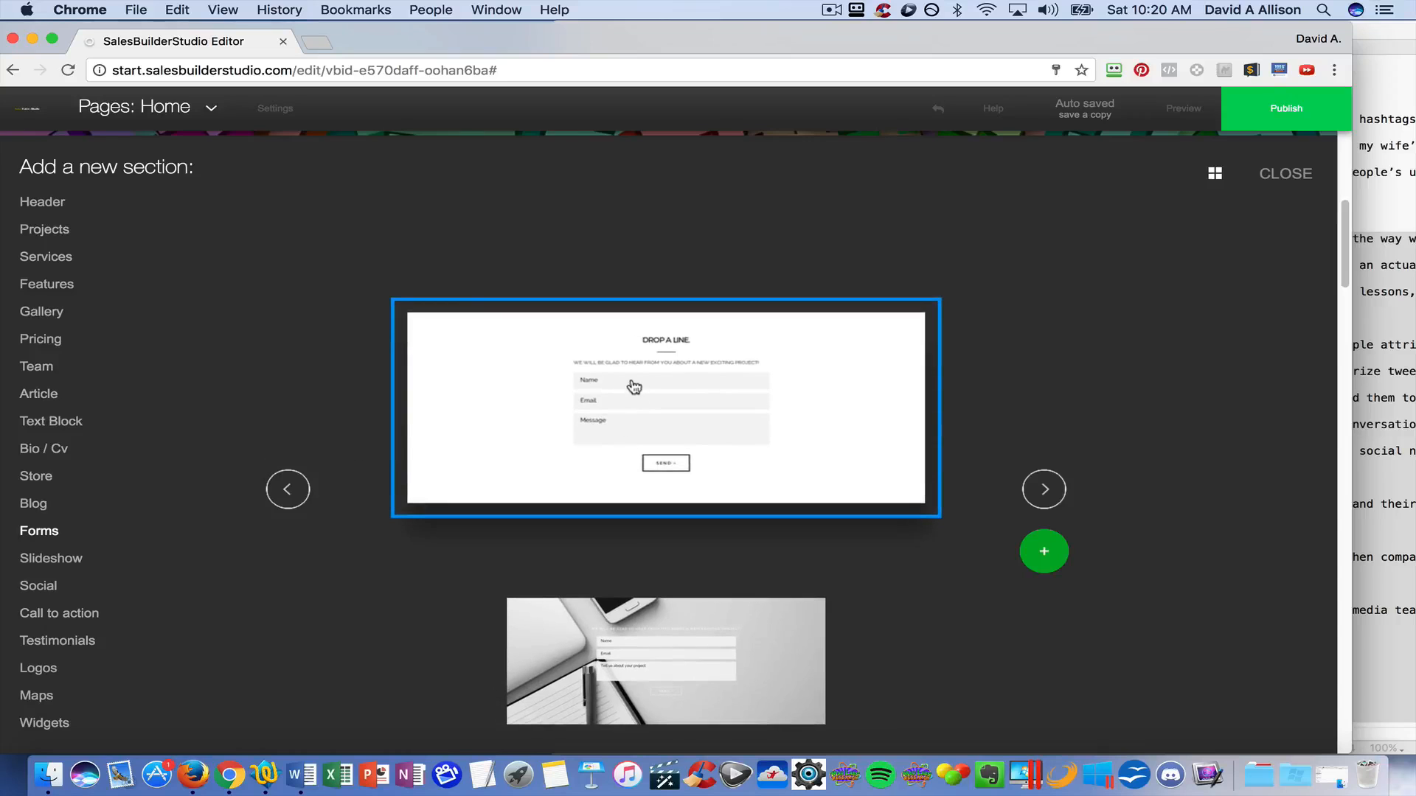
{"action": "left_click", "coordinate": [694, 390]}
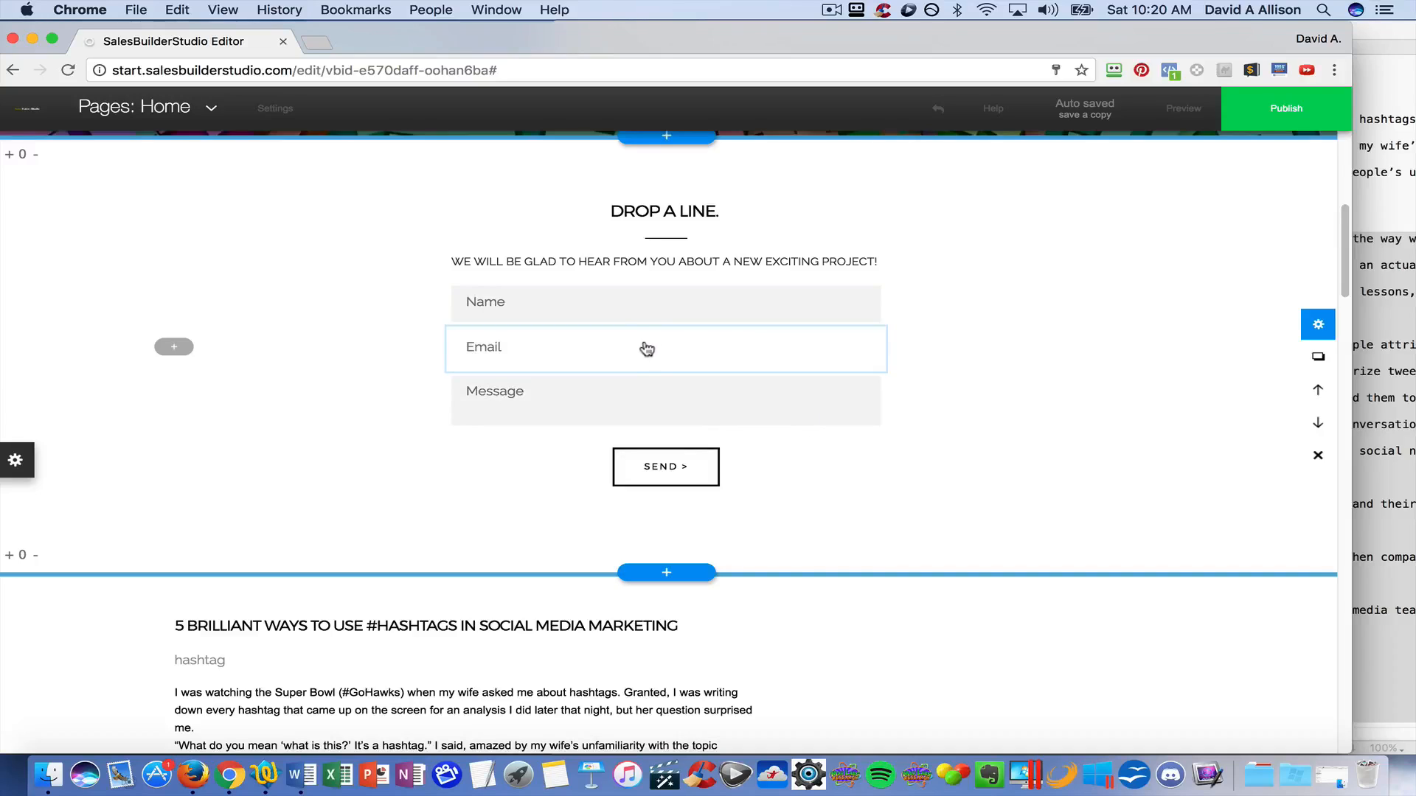
Delete the Name field from the "Drop a line." form
{"action": "left_click", "coordinate": [650, 304]}
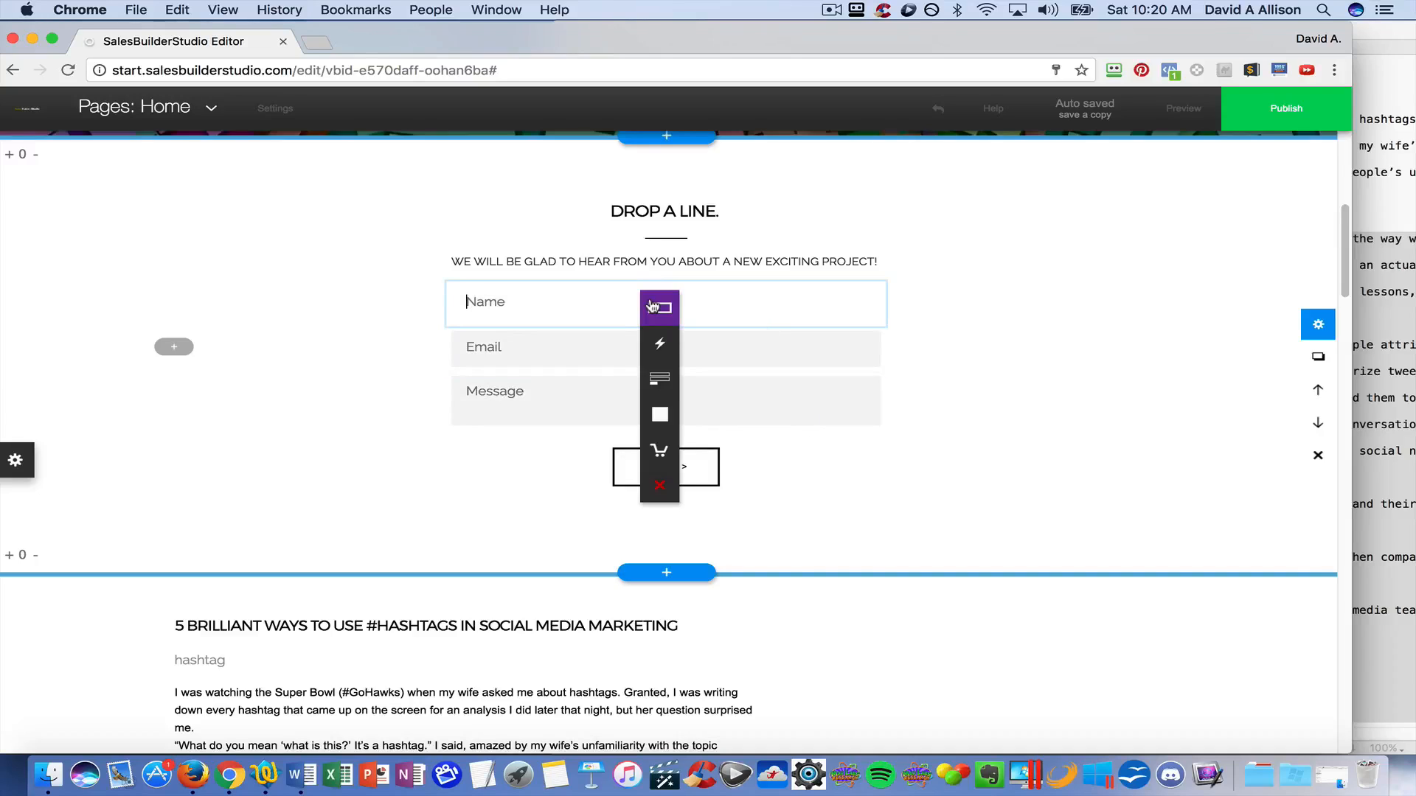
{"action": "left_click", "coordinate": [697, 308]}
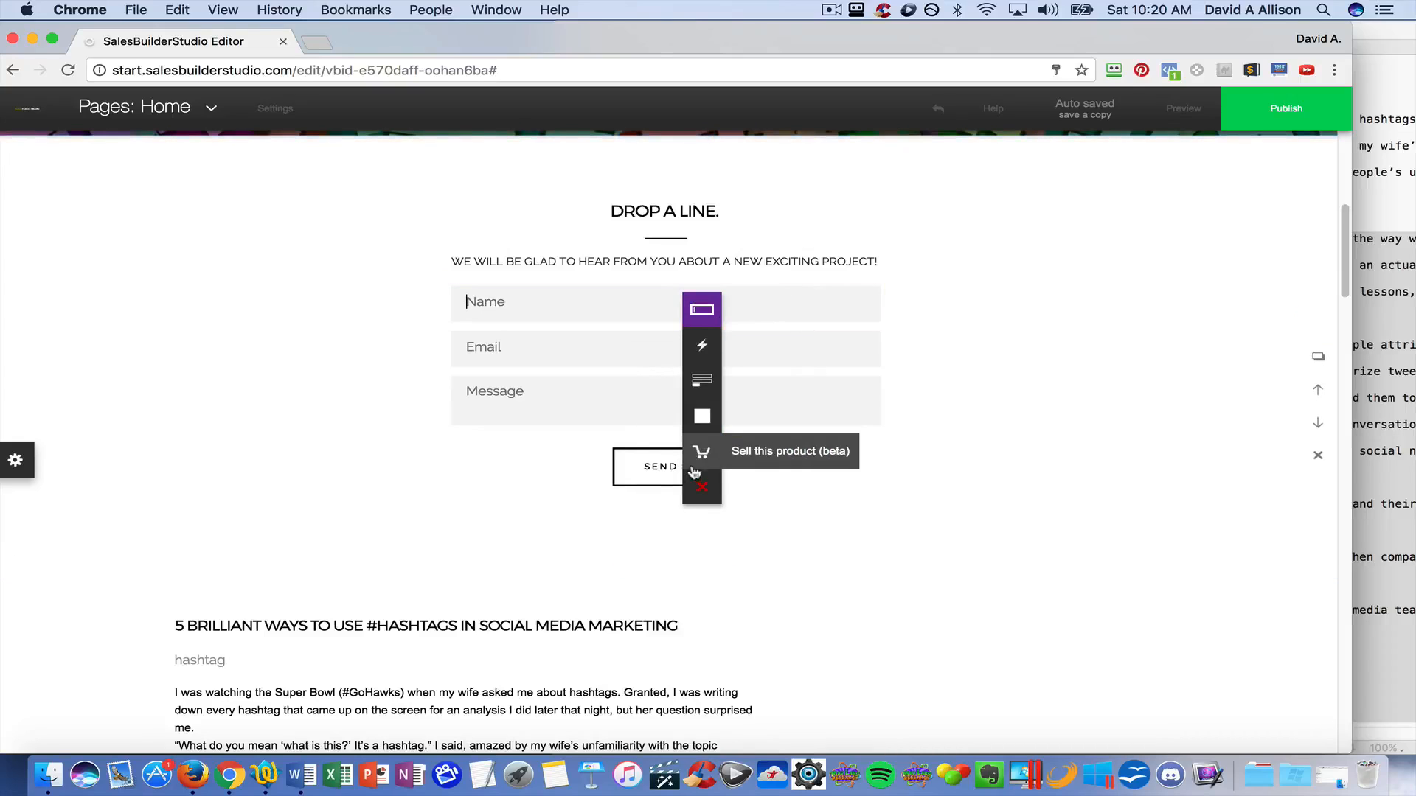
{"action": "left_click", "coordinate": [703, 490]}
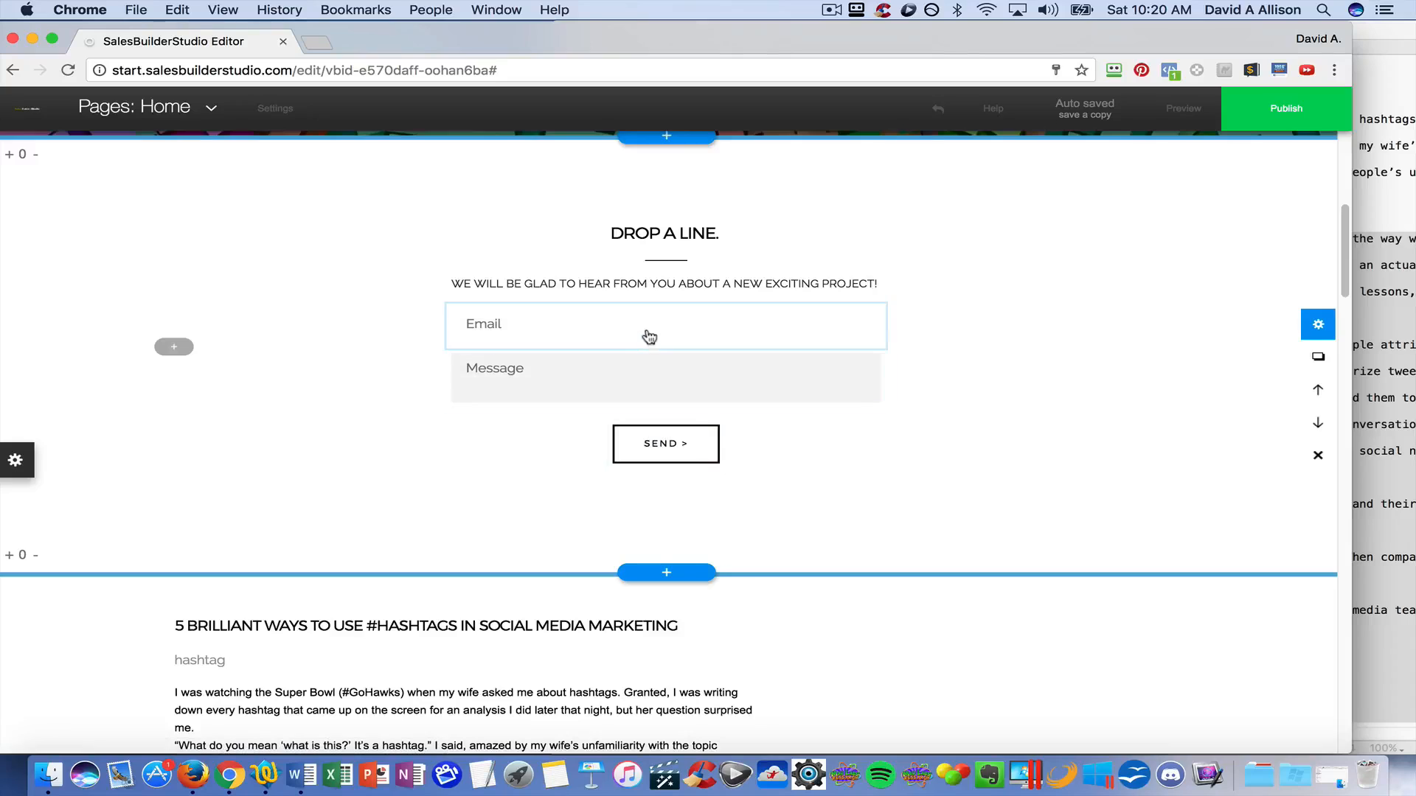
Set the "Drop a line." form to add the user to a mailing list instead of sending an email
{"action": "left_click", "coordinate": [647, 329]}
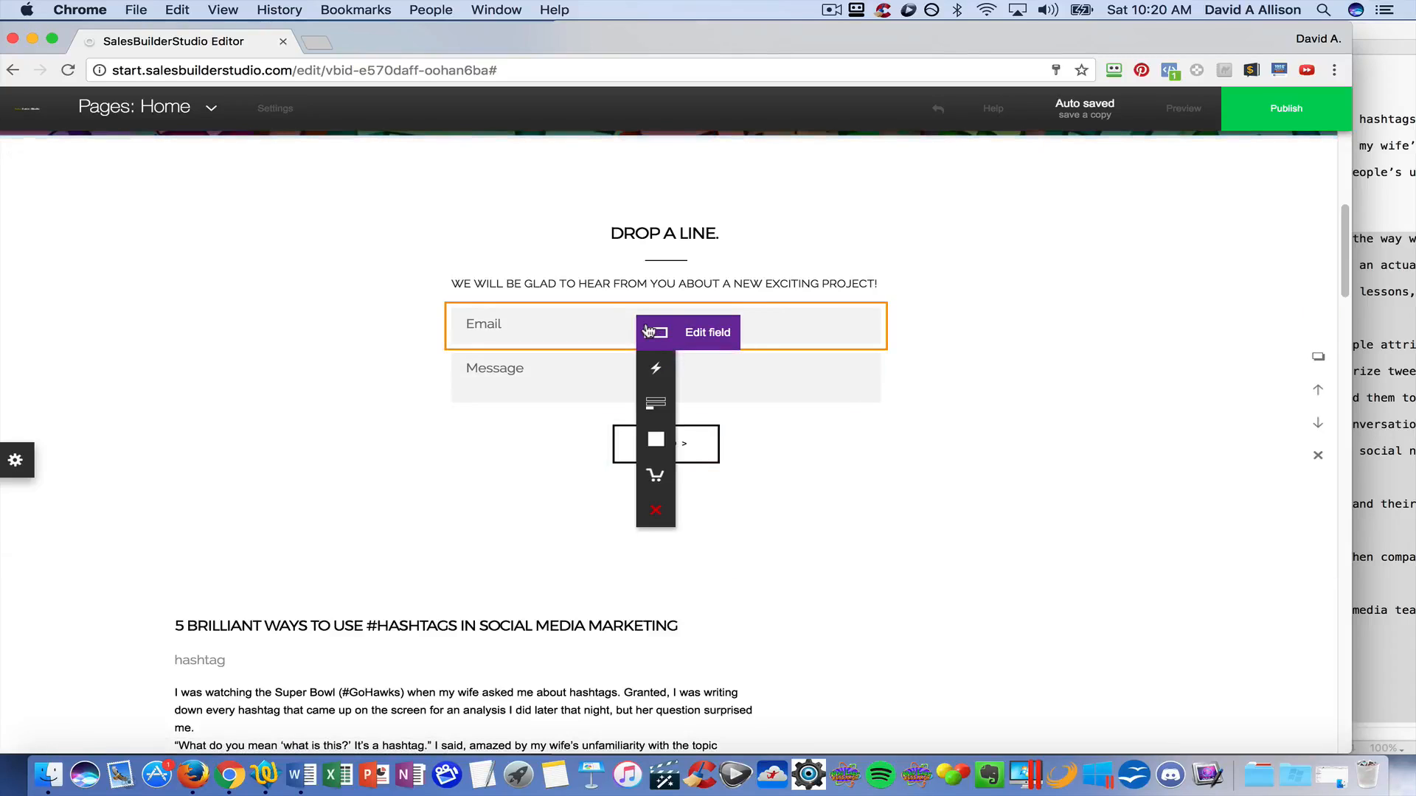
{"action": "left_click", "coordinate": [655, 406]}
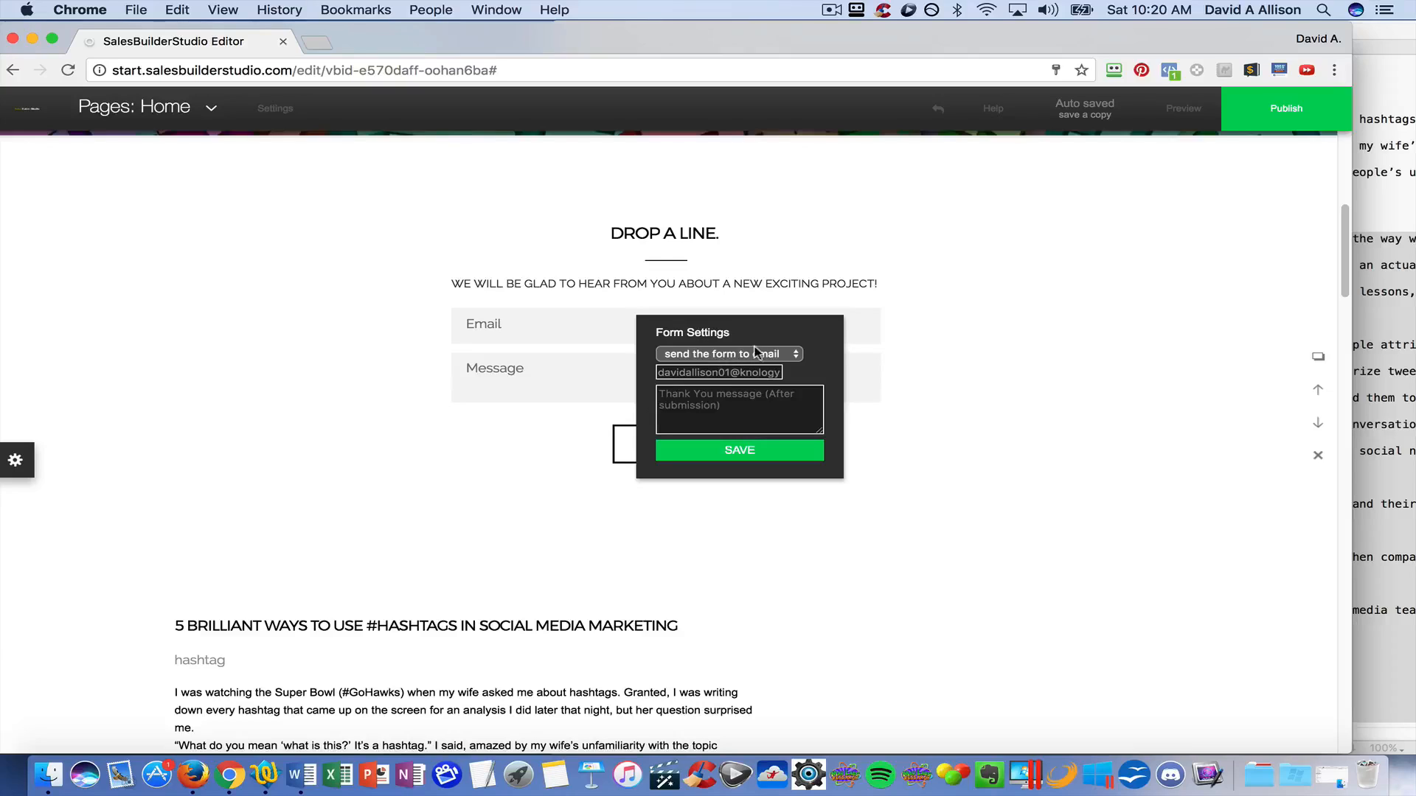
{"action": "left_click", "coordinate": [793, 357]}
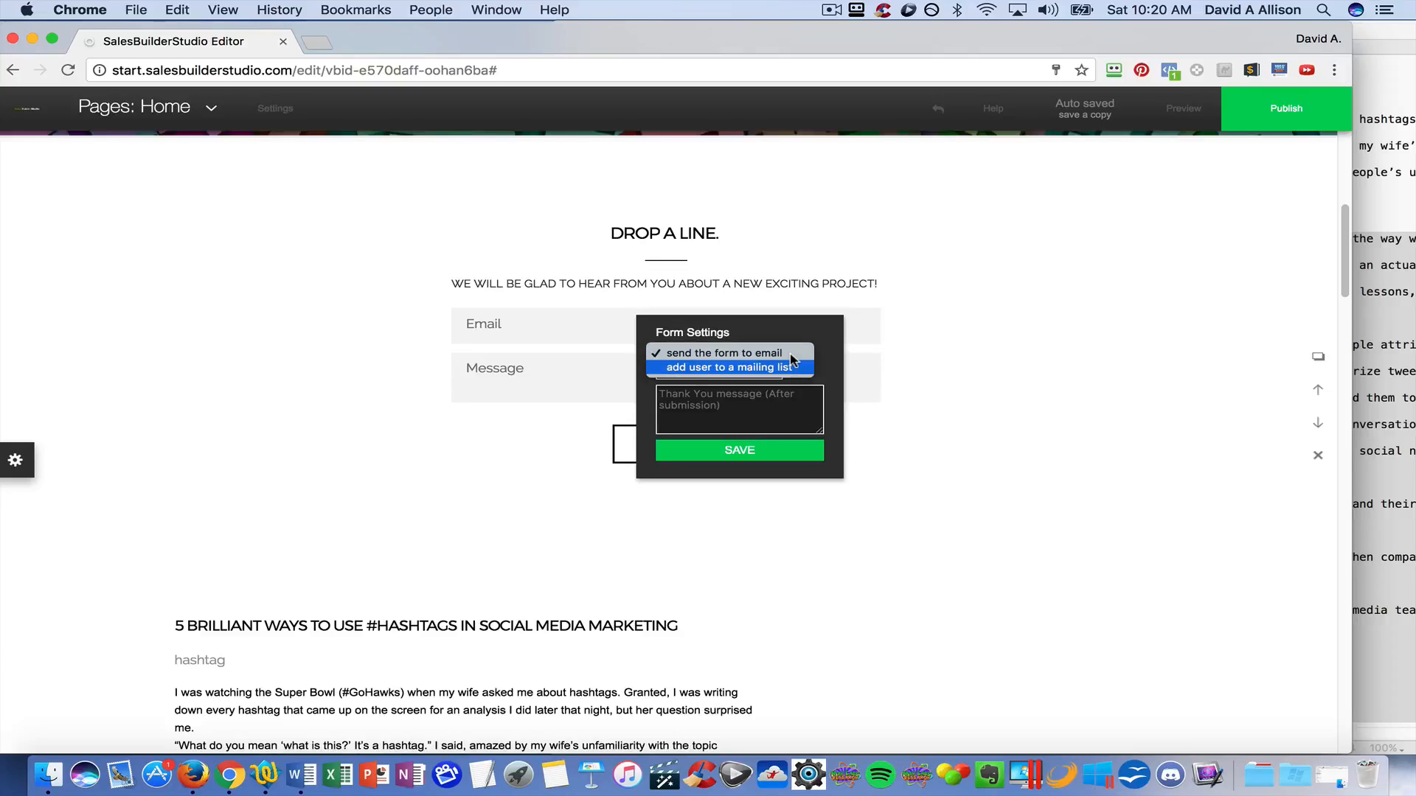
{"action": "left_click", "coordinate": [771, 369]}
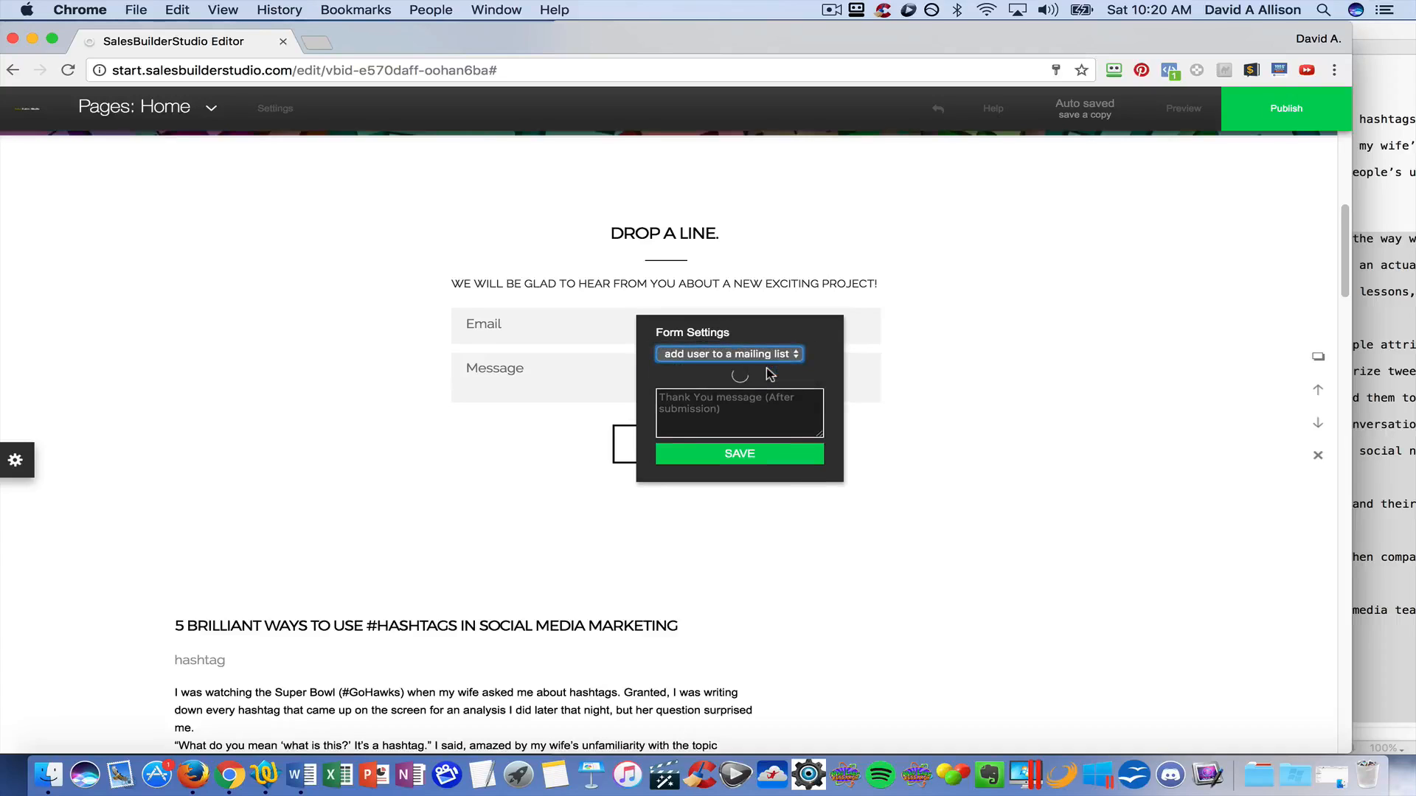
Set the newsletter integration to MailChimp with blank account fields, save it and close the Communication settings
{"action": "left_click", "coordinate": [739, 390]}
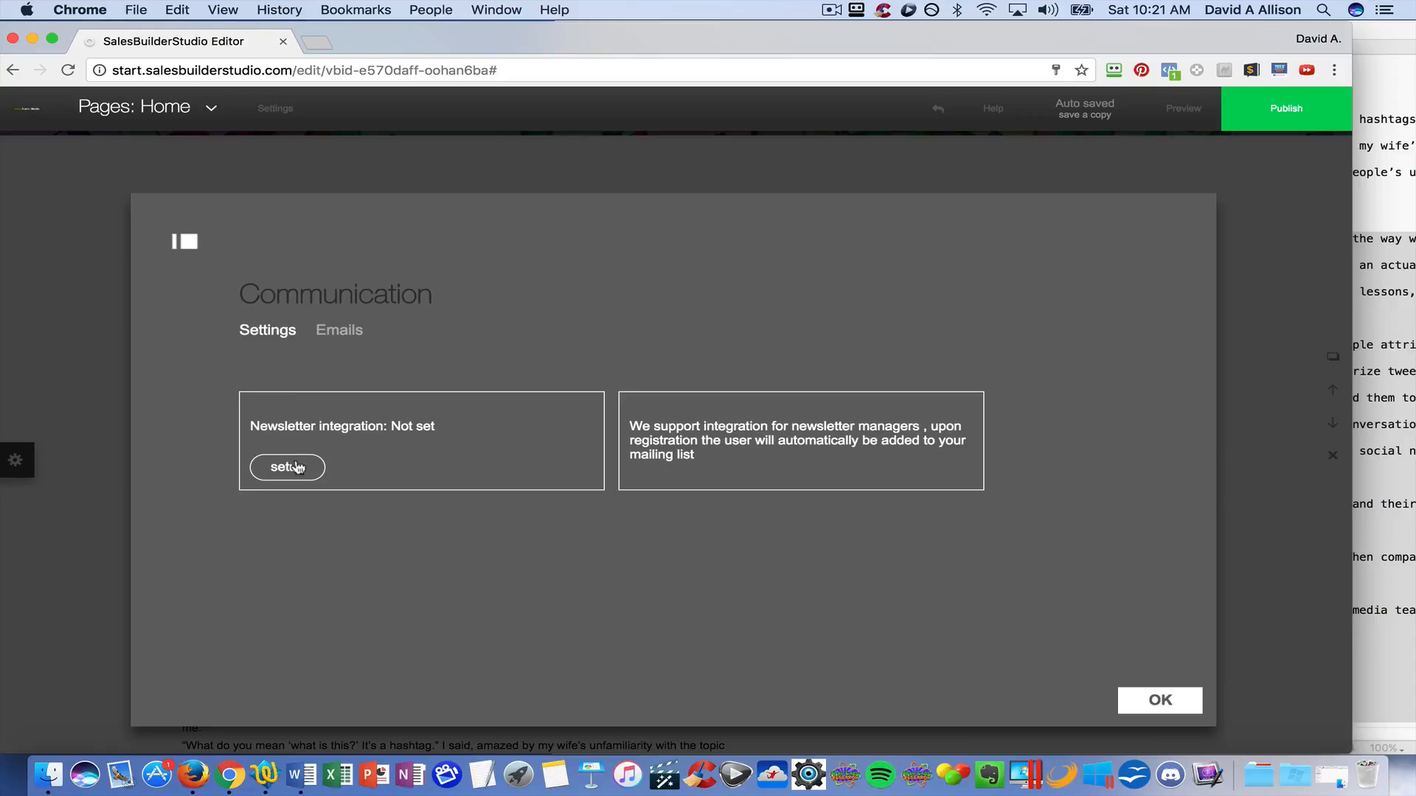
{"action": "left_click", "coordinate": [293, 471]}
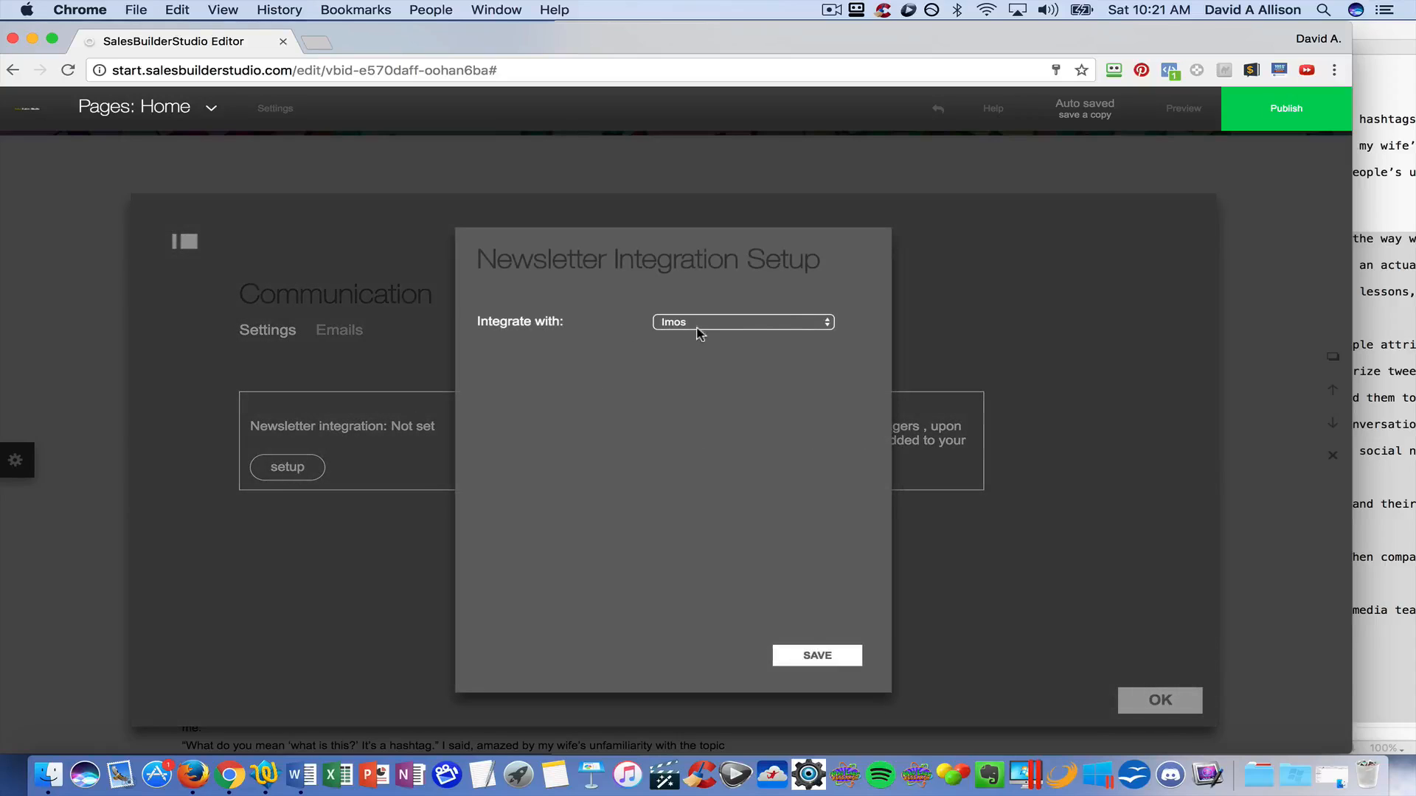
{"action": "left_click", "coordinate": [816, 325]}
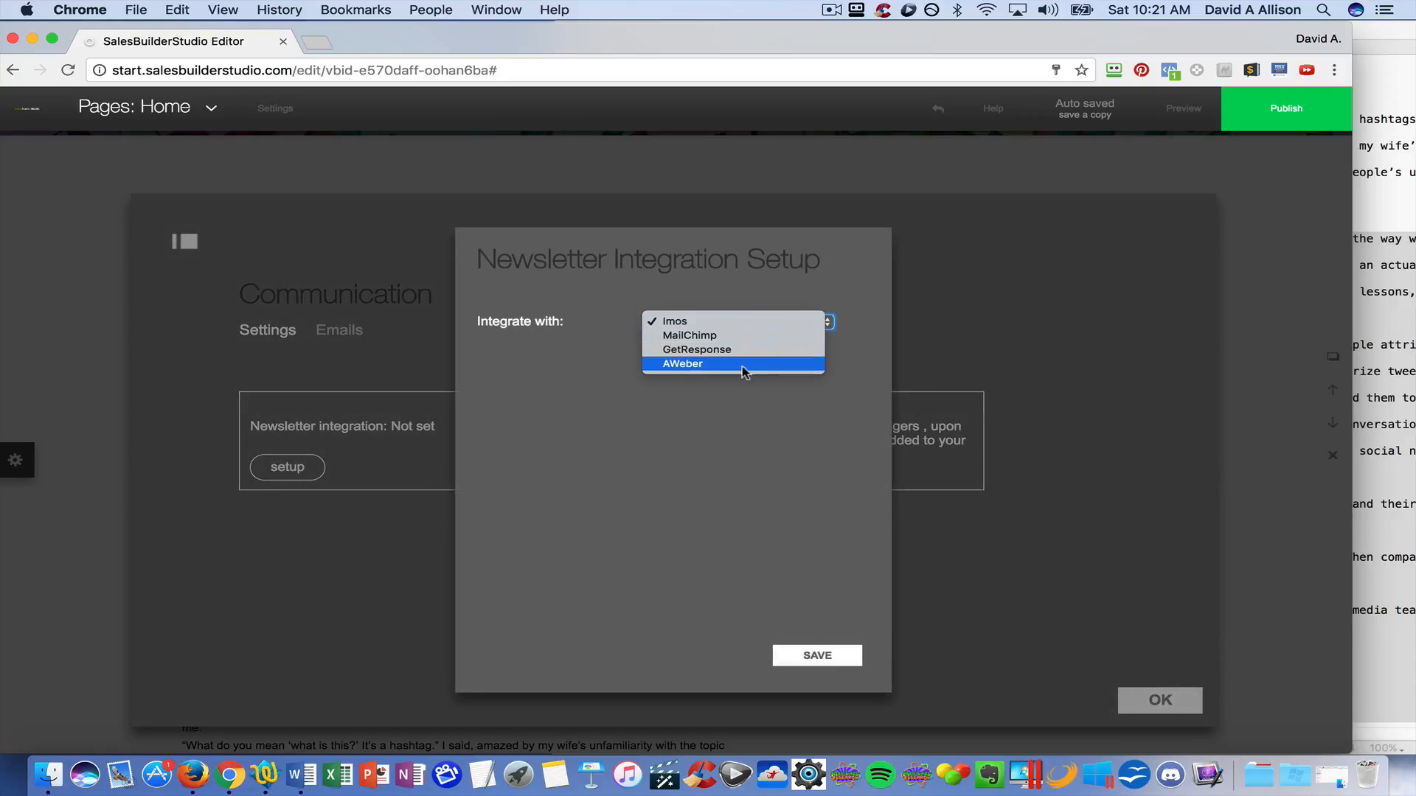
{"action": "left_click", "coordinate": [714, 337]}
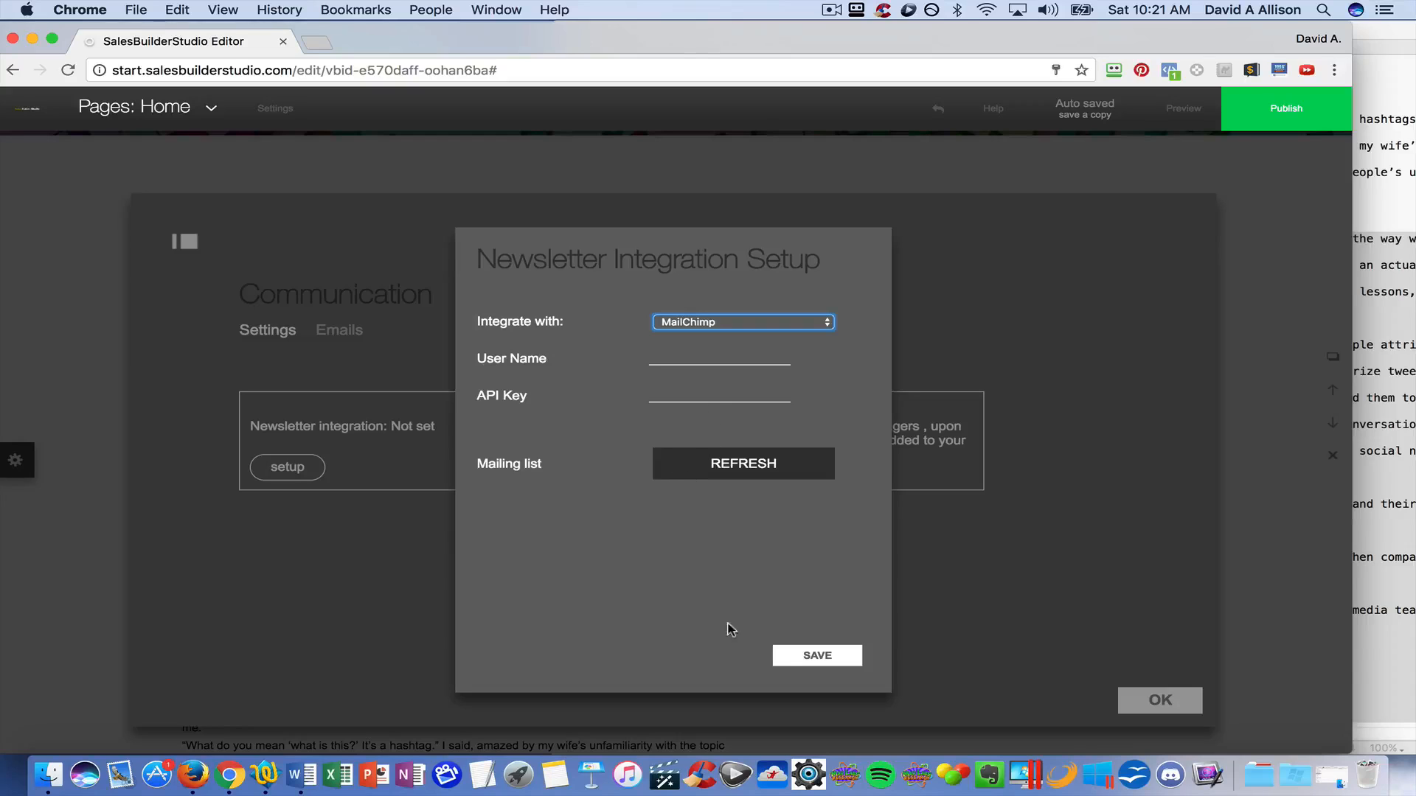
{"action": "left_click", "coordinate": [817, 656]}
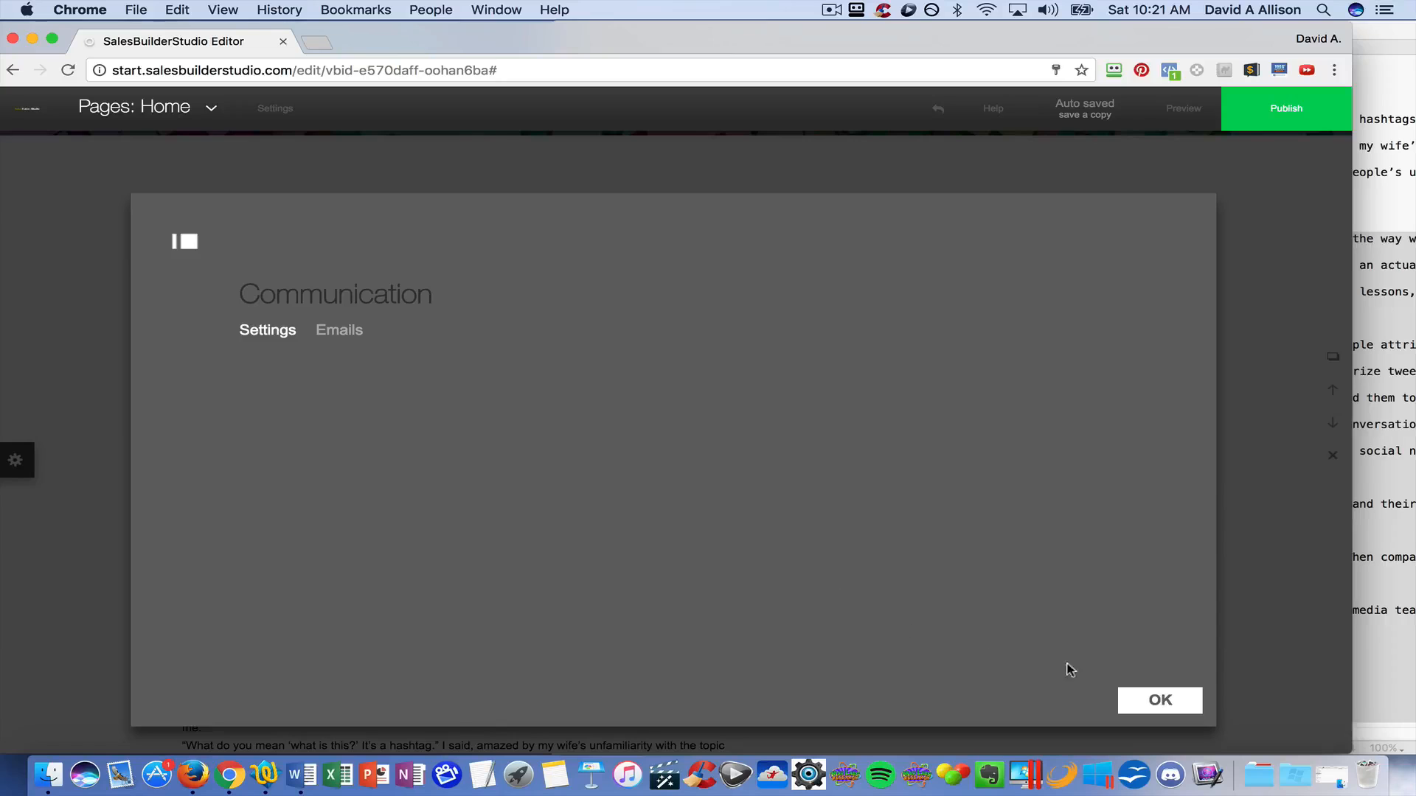
{"action": "left_click", "coordinate": [1157, 701]}
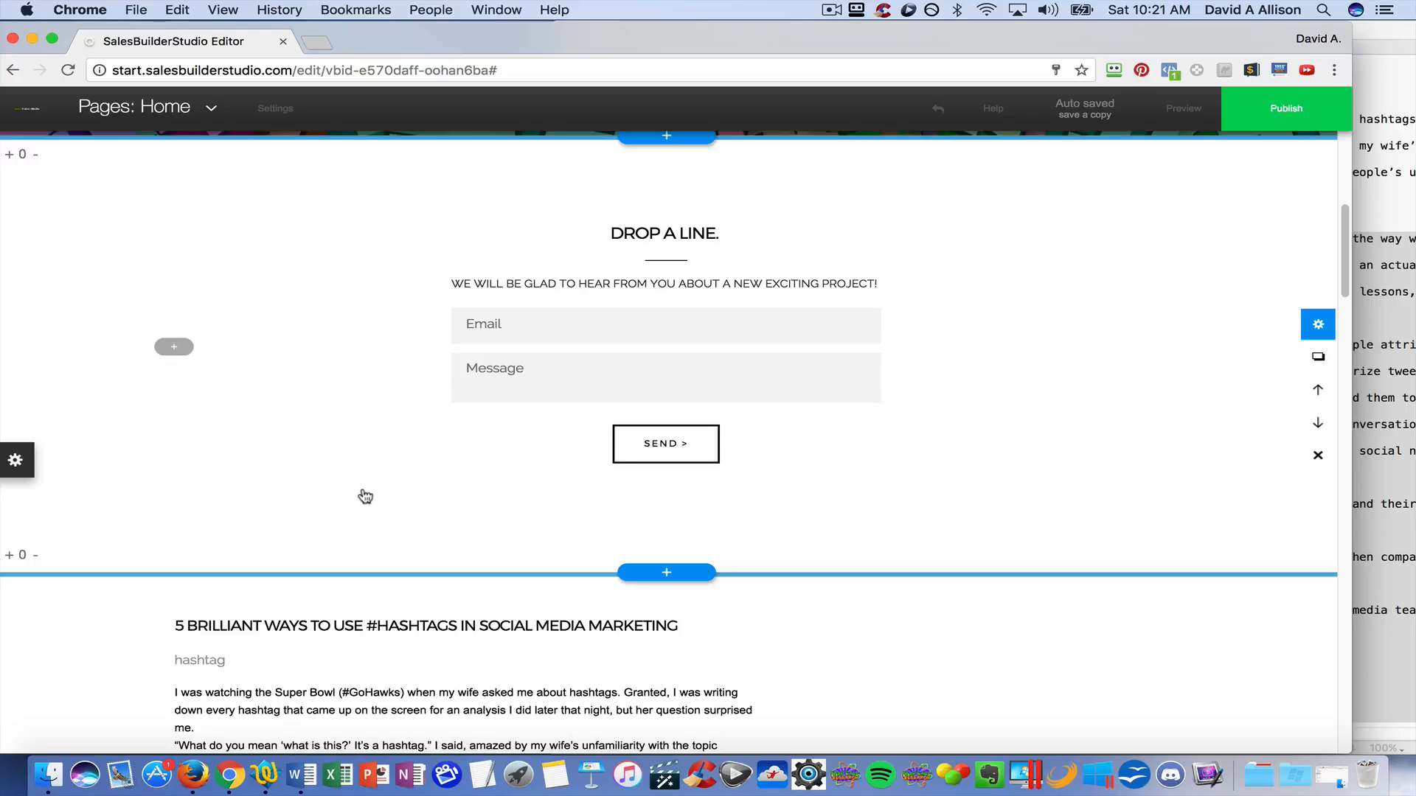
Add a new blank page named "hashtag 2" to the website
{"action": "left_click", "coordinate": [16, 461]}
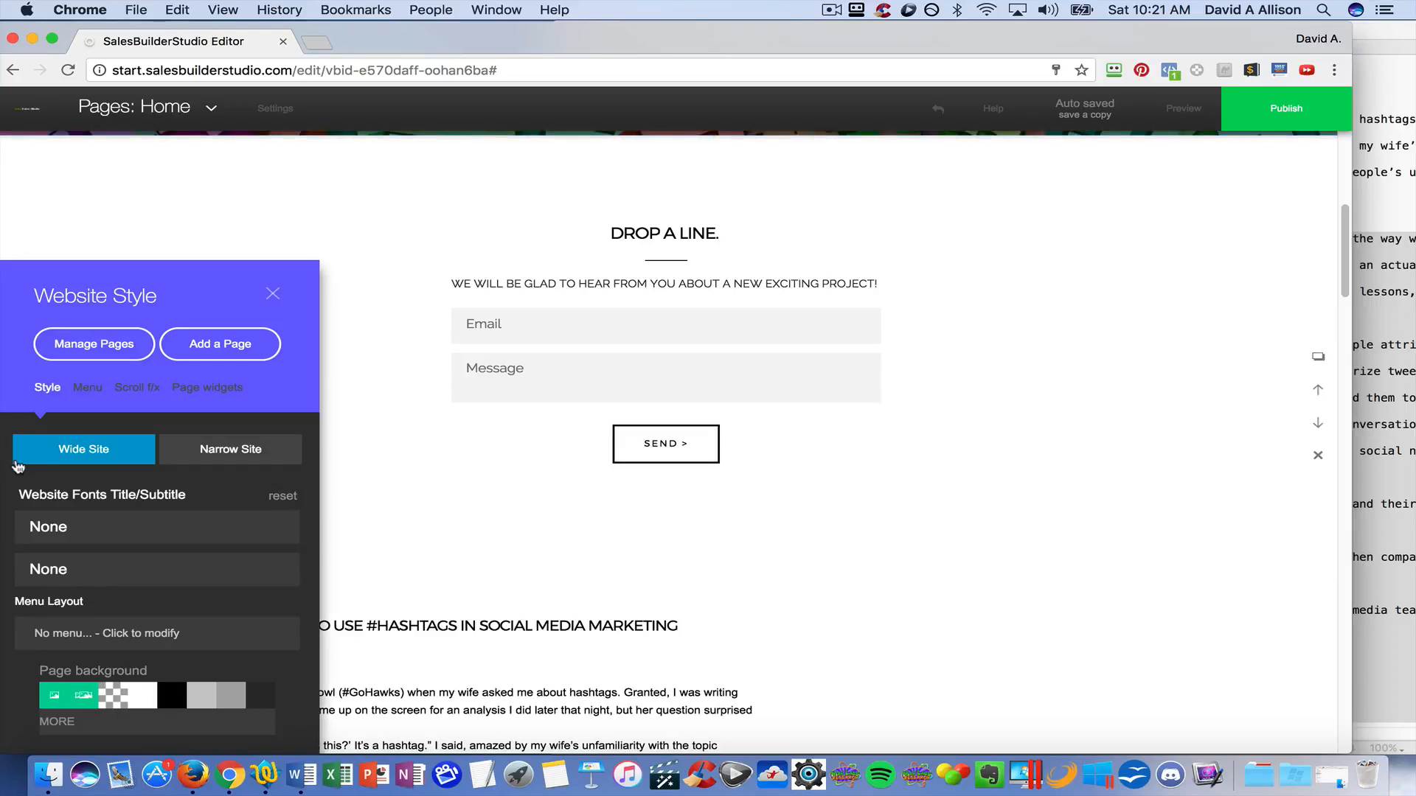
{"action": "left_click", "coordinate": [193, 351]}
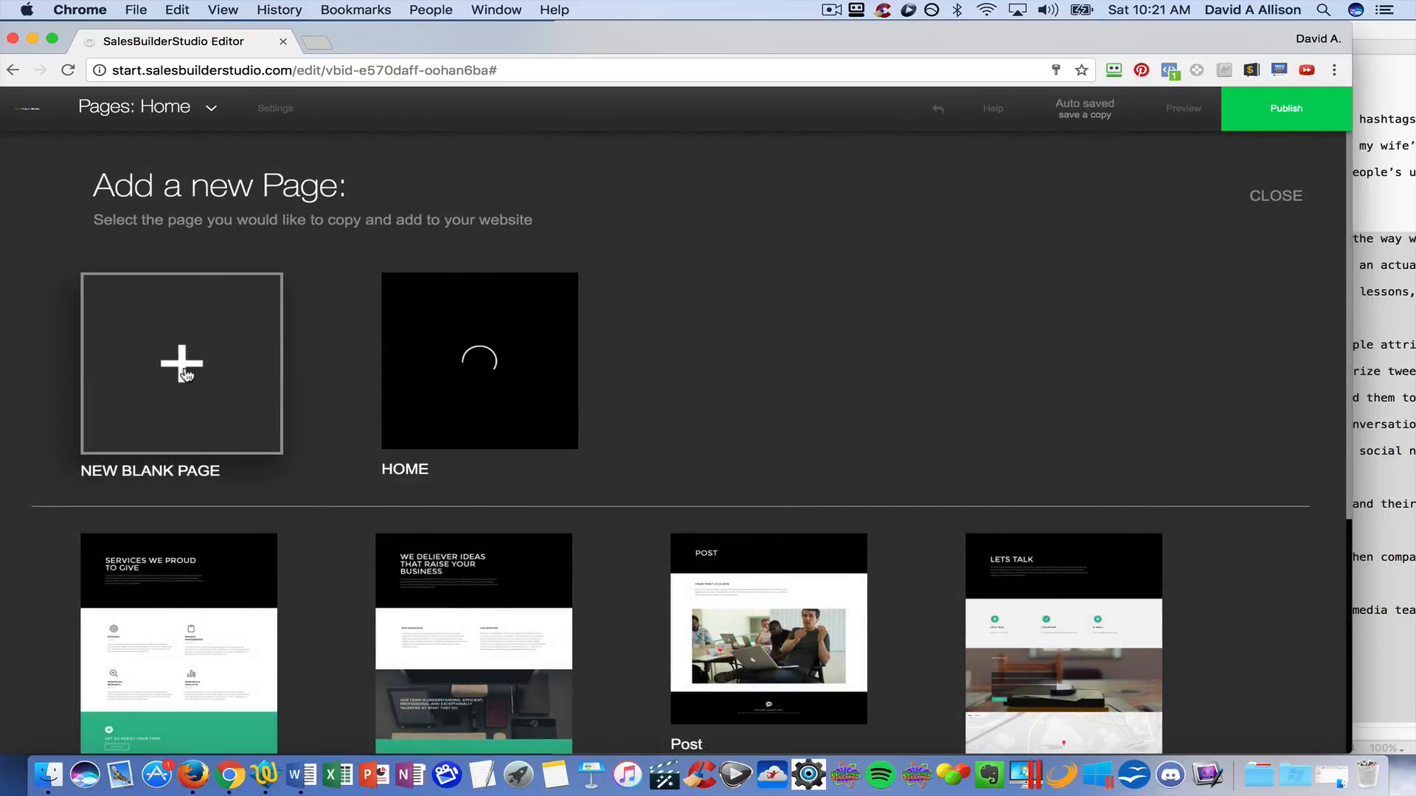
{"action": "left_click", "coordinate": [208, 455]}
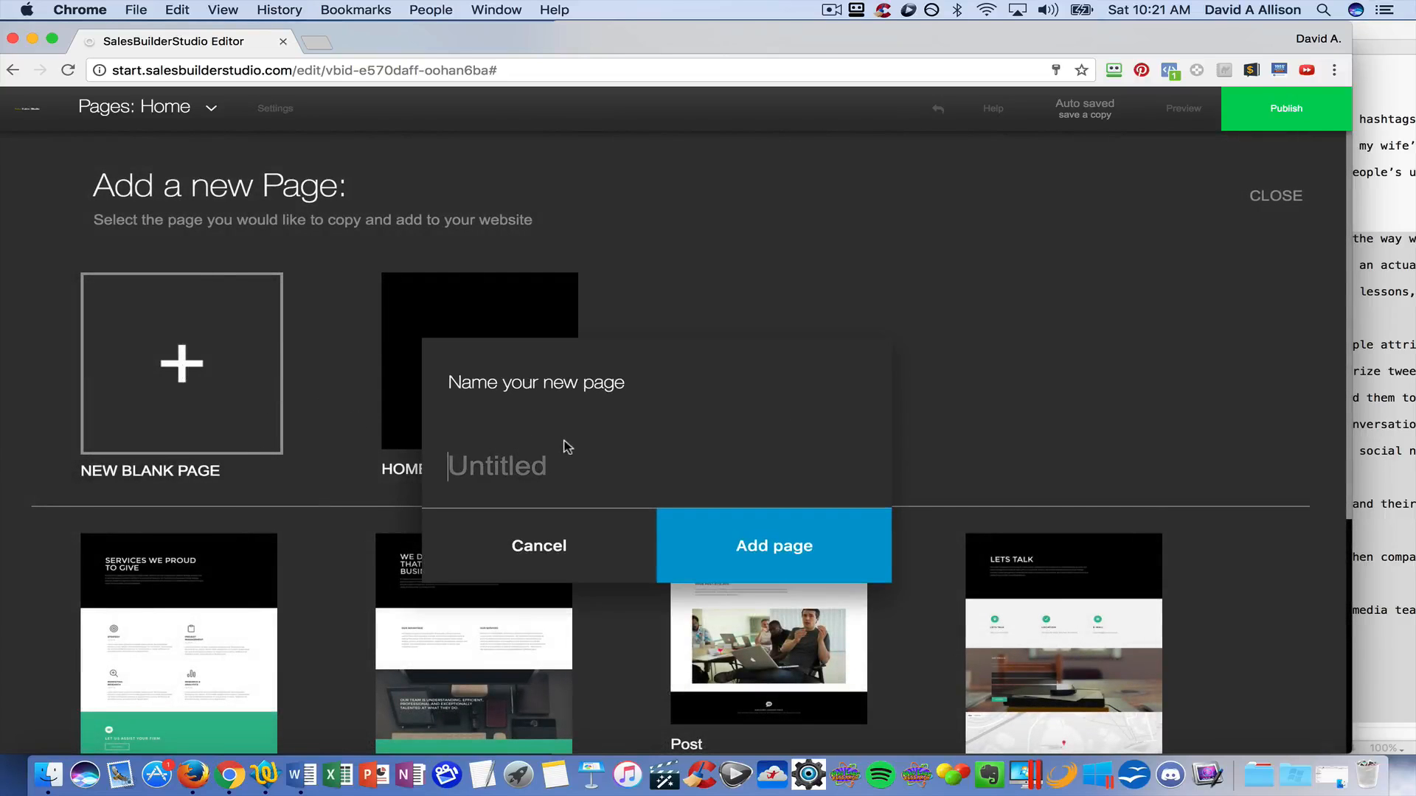
{"action": "type", "text": "ha"}
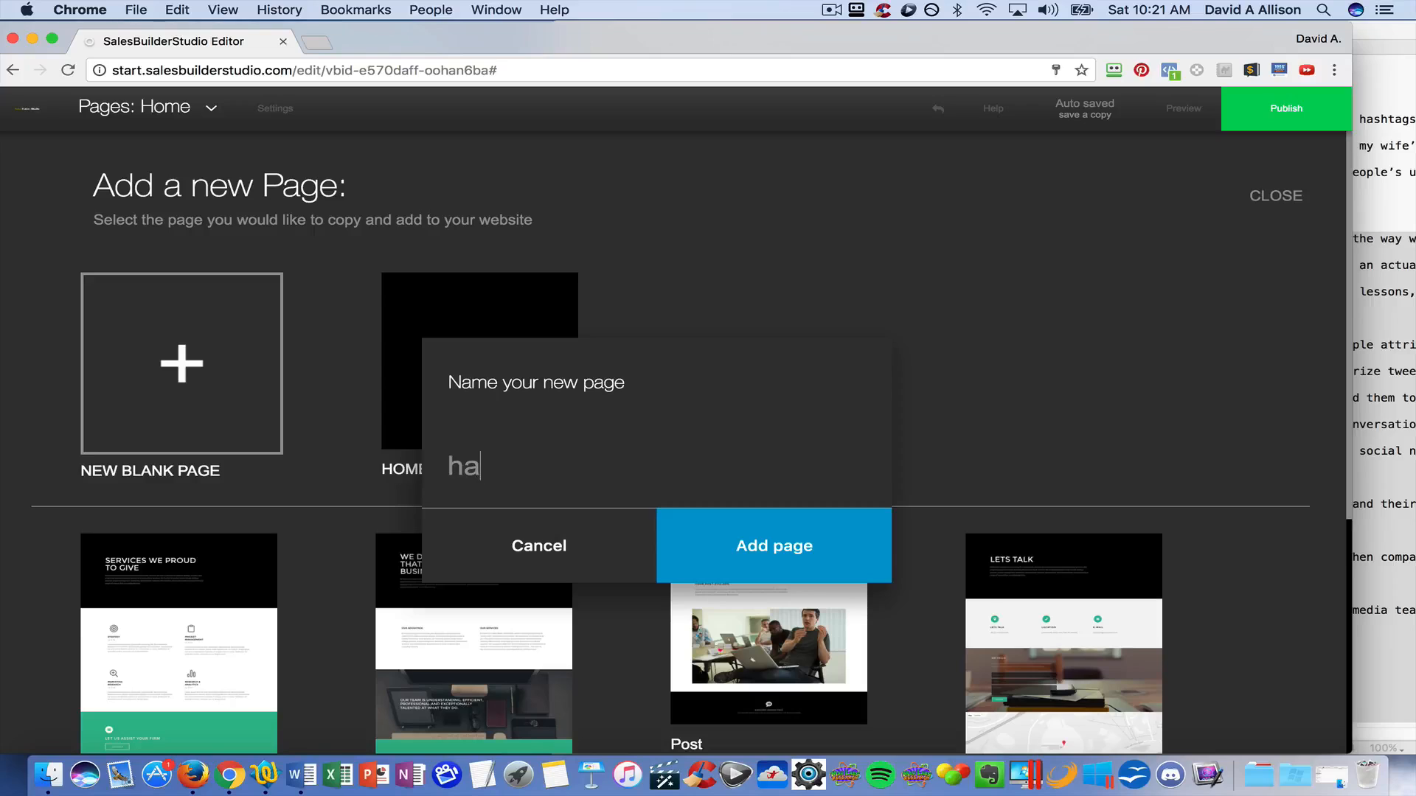
{"action": "type", "text": "shtag 2"}
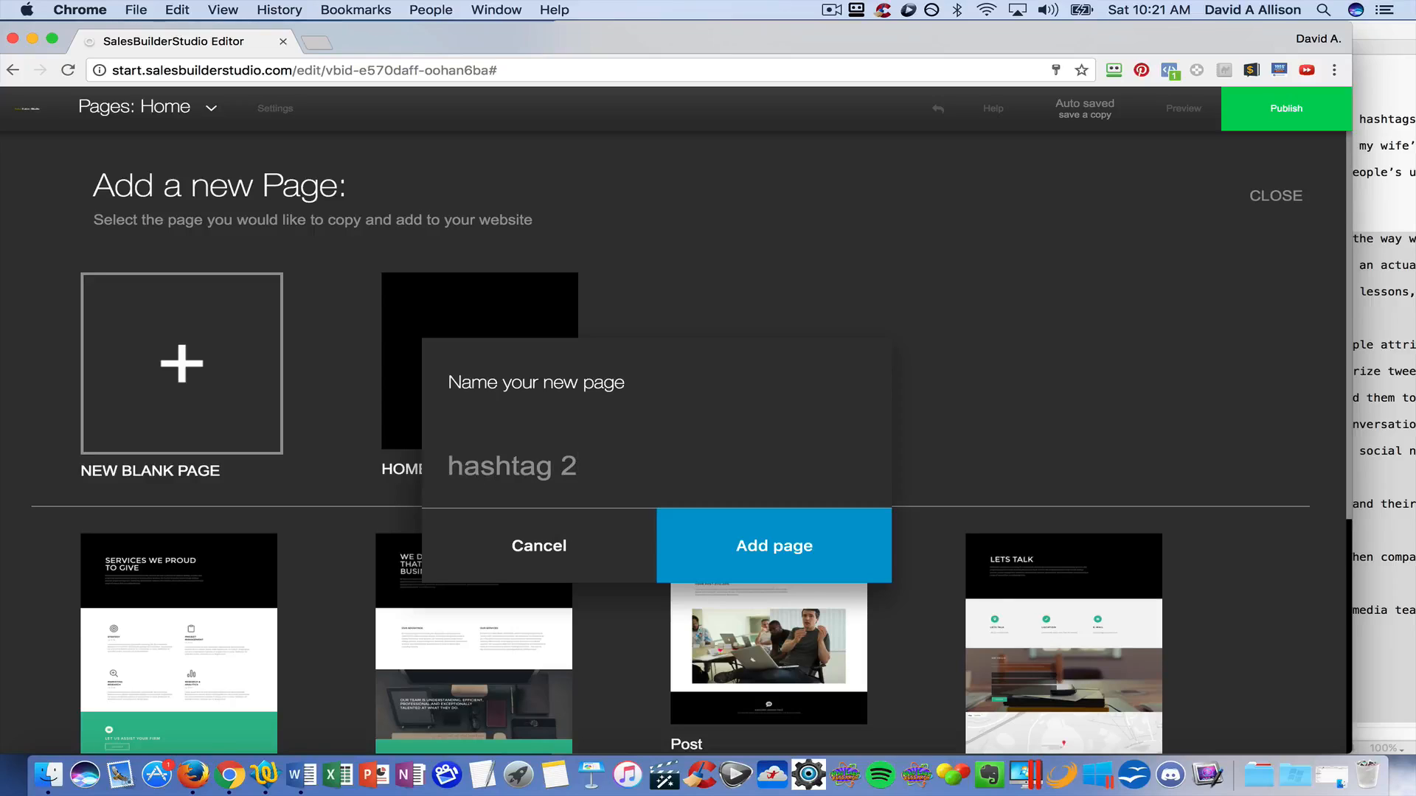
{"action": "left_click", "coordinate": [791, 549]}
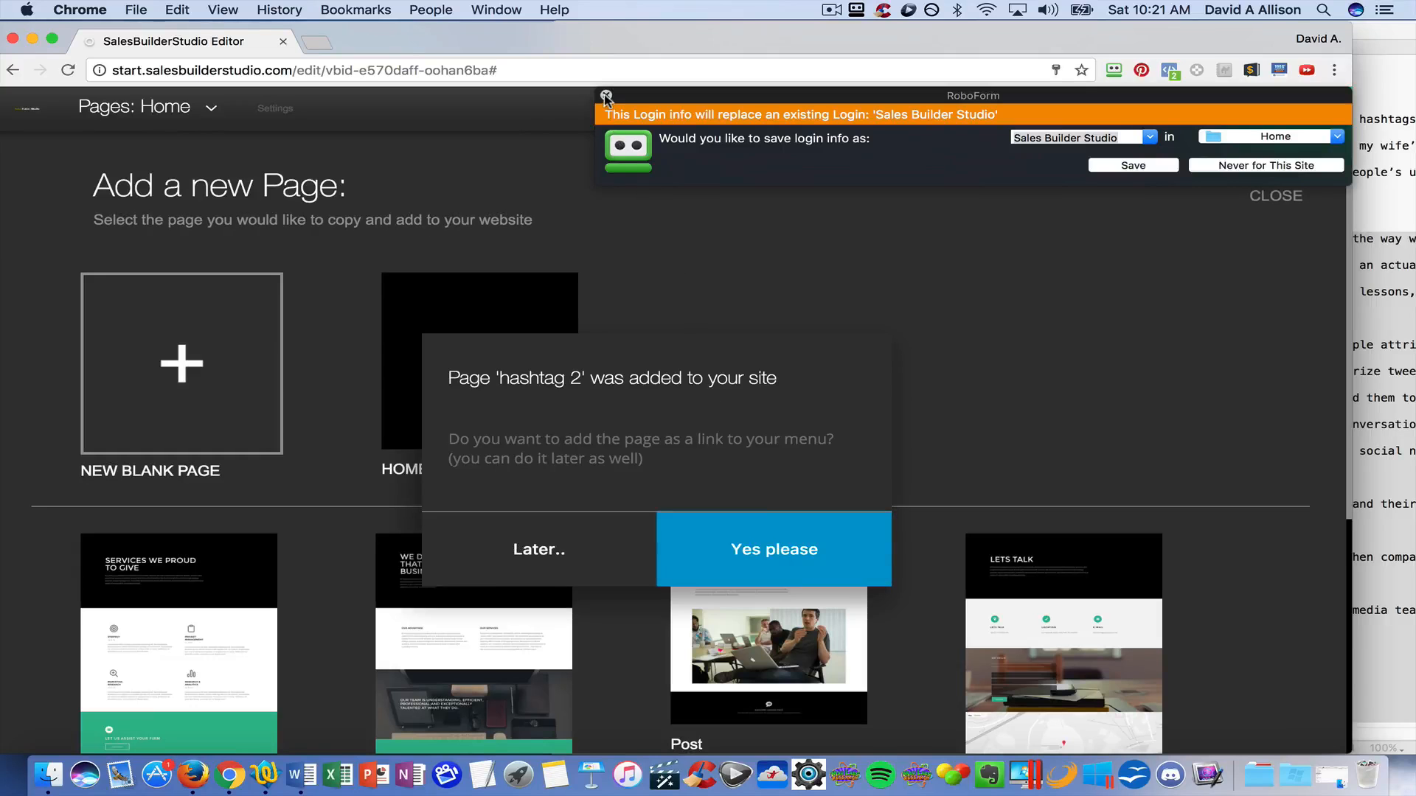
Accept adding the new page as a menu link, have a website menu created, and dismiss the RoboForm save-login prompts
{"action": "left_click", "coordinate": [606, 96]}
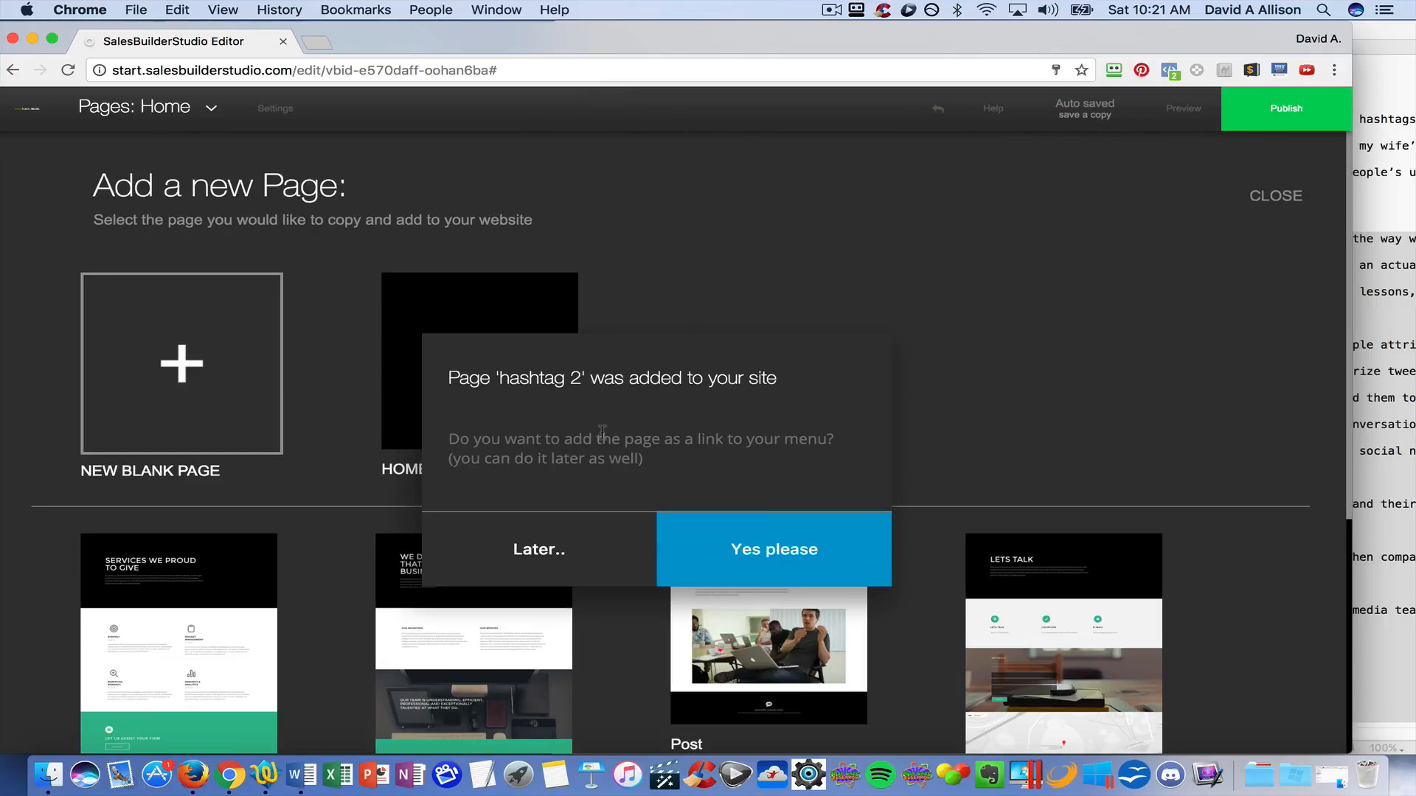
{"action": "left_click", "coordinate": [772, 552]}
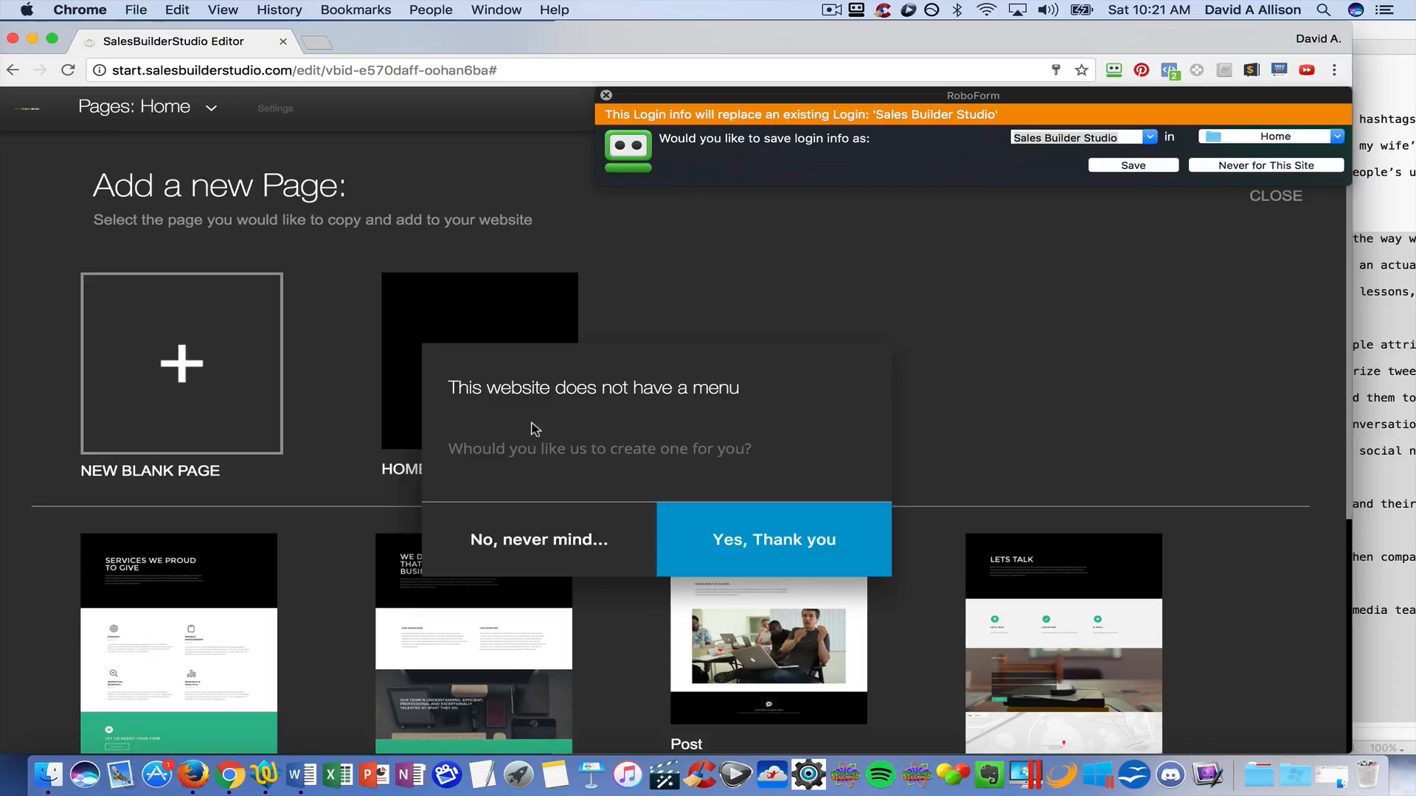
{"action": "left_click", "coordinate": [759, 539]}
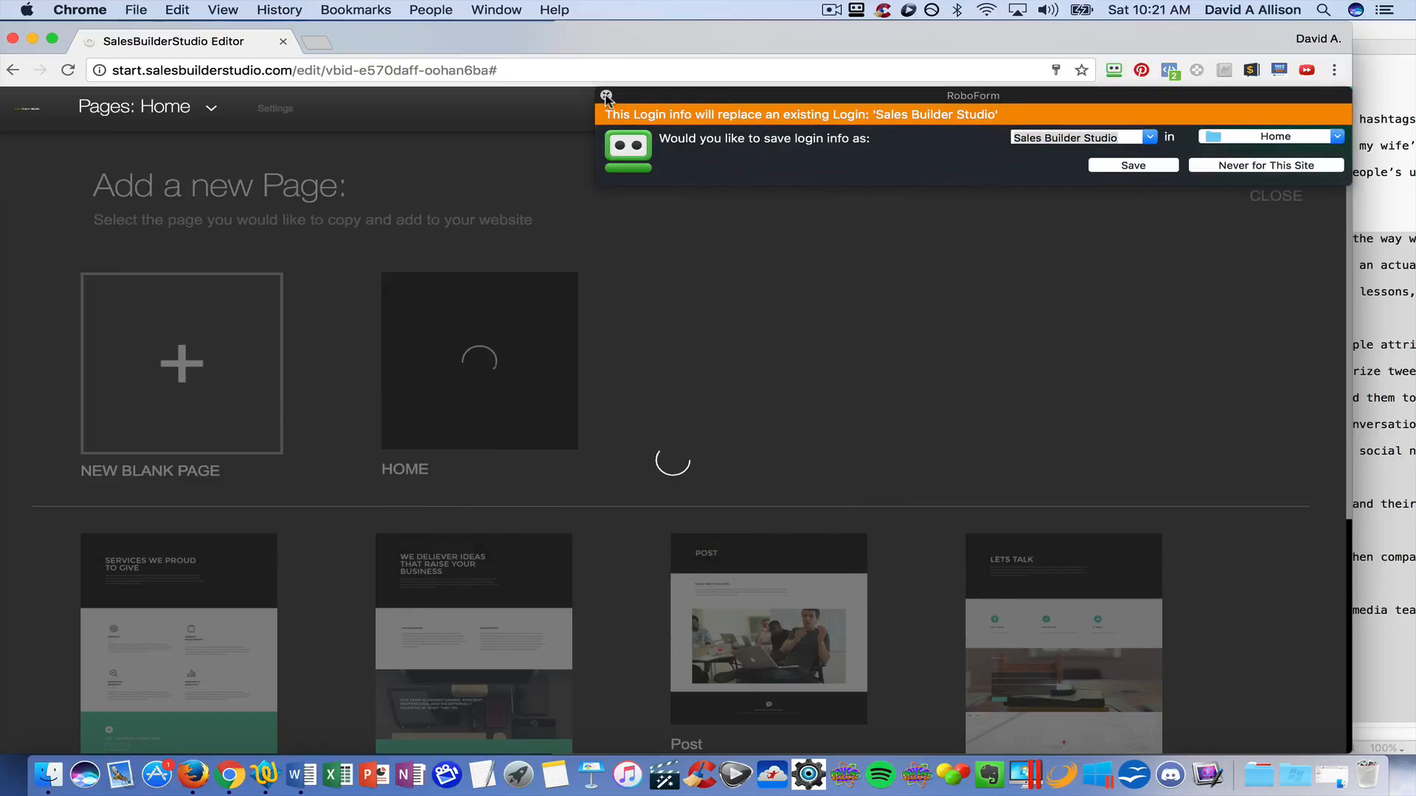
{"action": "left_click", "coordinate": [606, 96]}
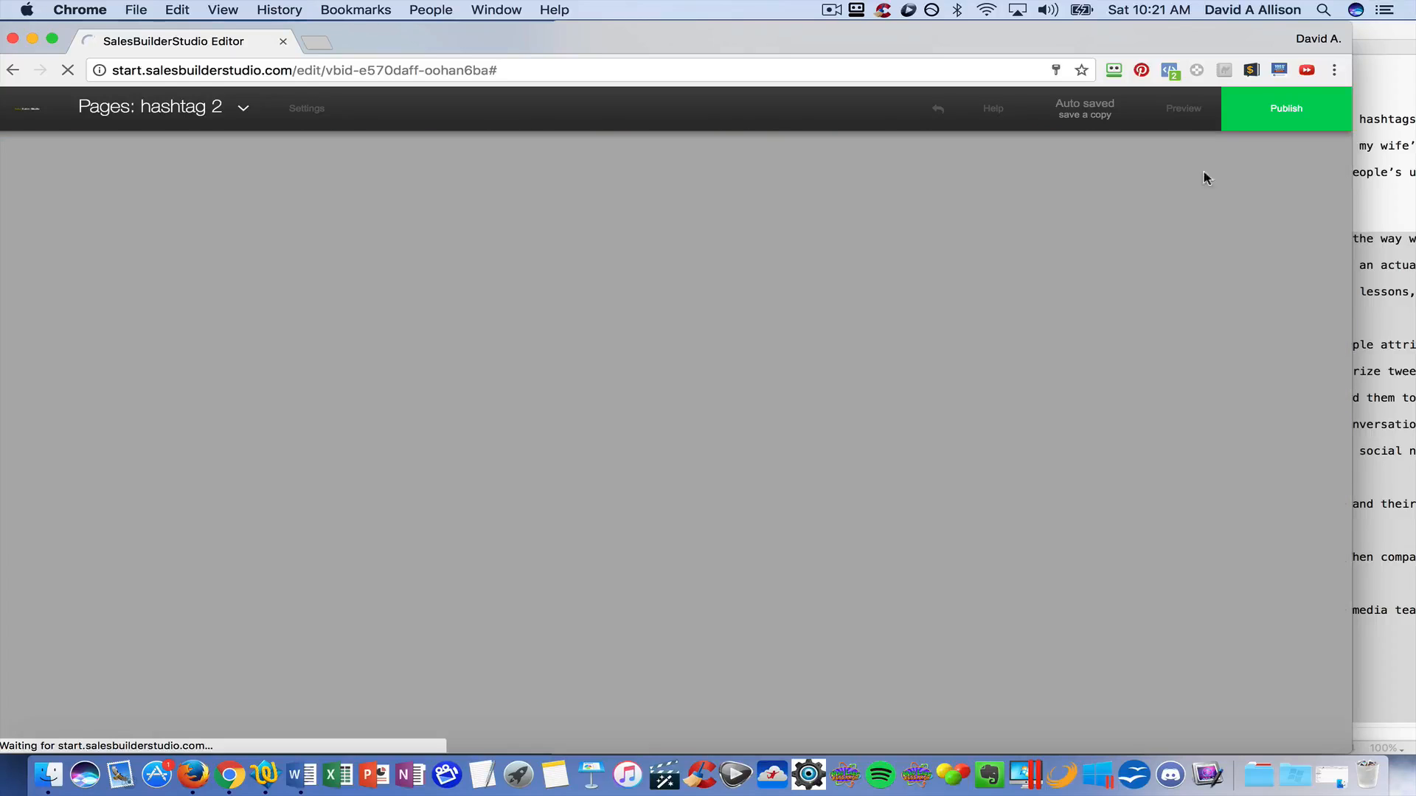
Publish the site with the new hashtag 2 page and open its free site URL
{"action": "left_click", "coordinate": [1283, 111]}
{"action": "left_click", "coordinate": [1250, 203]}
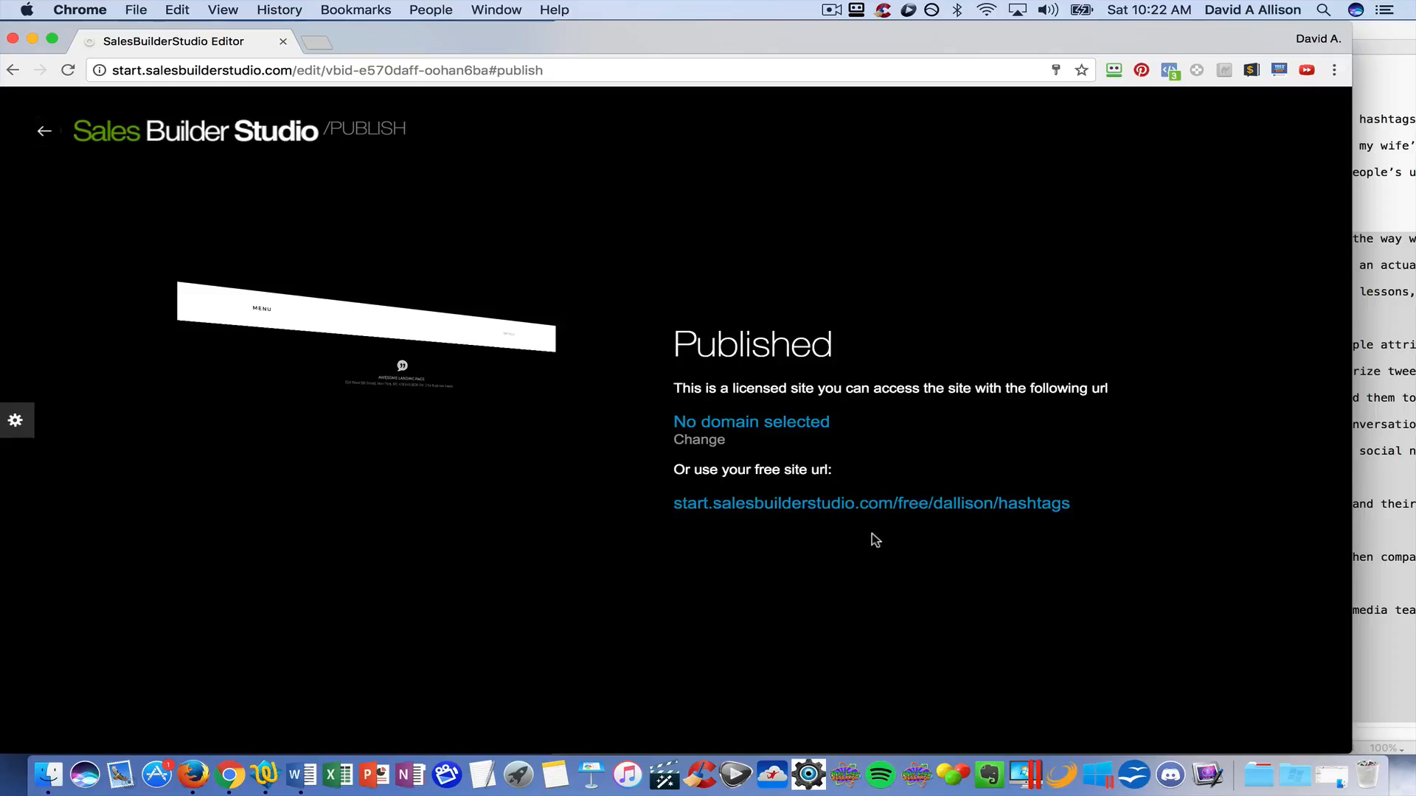
{"action": "left_click", "coordinate": [878, 504]}
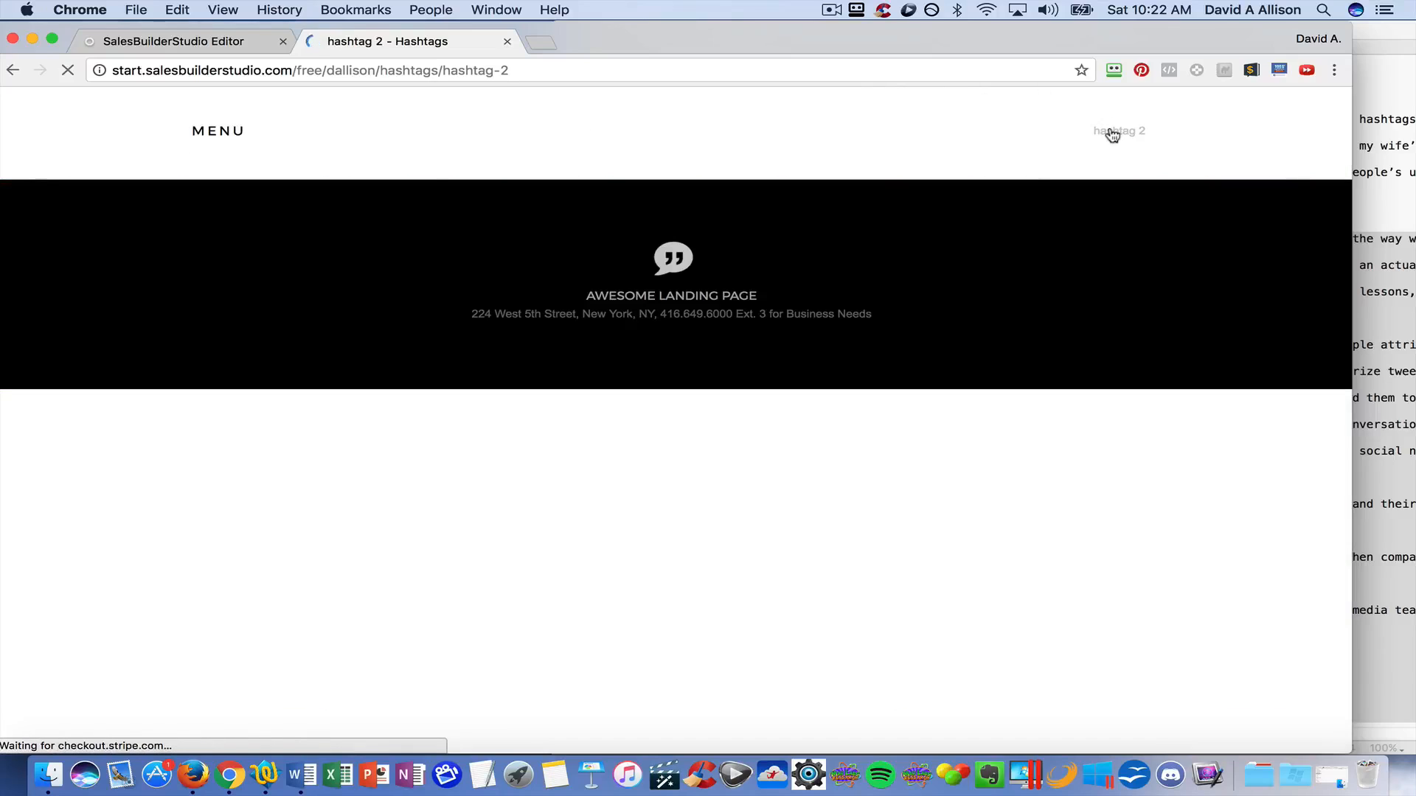
Check the published hashtag 2 page and its menu header, close it and return to the editor
{"action": "scroll", "coordinate": [809, 306], "scroll_direction": "down", "scroll_amount": 1}
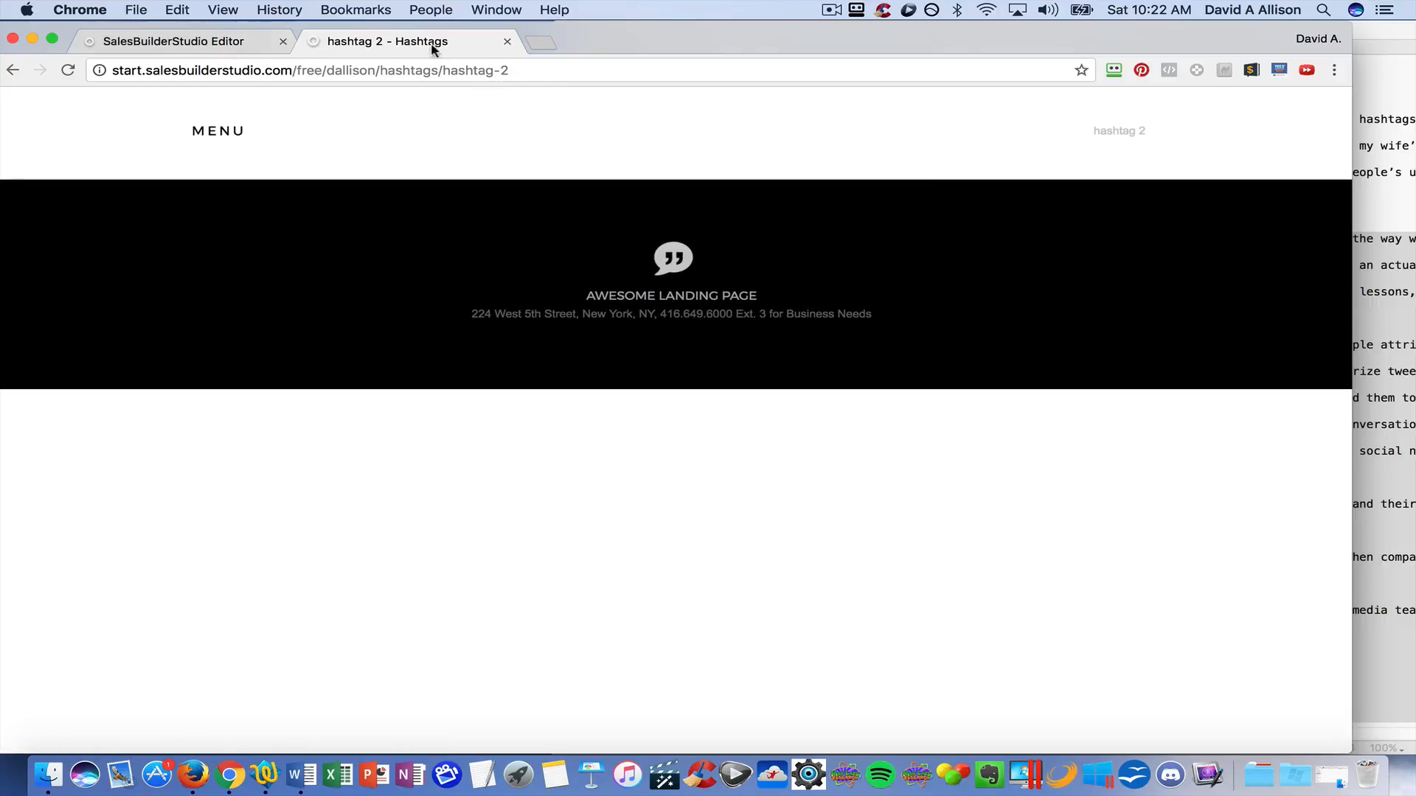
{"action": "left_click", "coordinate": [507, 41]}
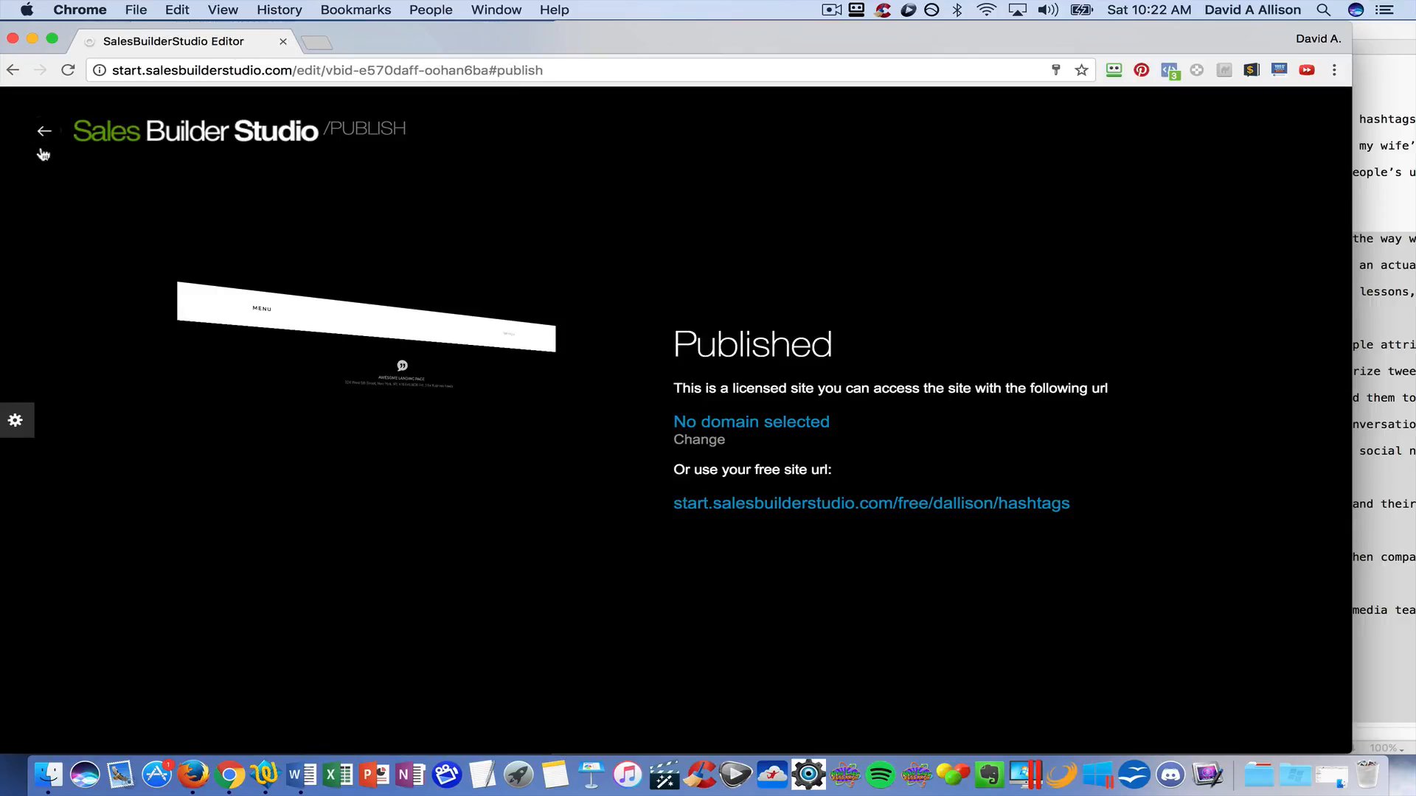
{"action": "left_click", "coordinate": [43, 141]}
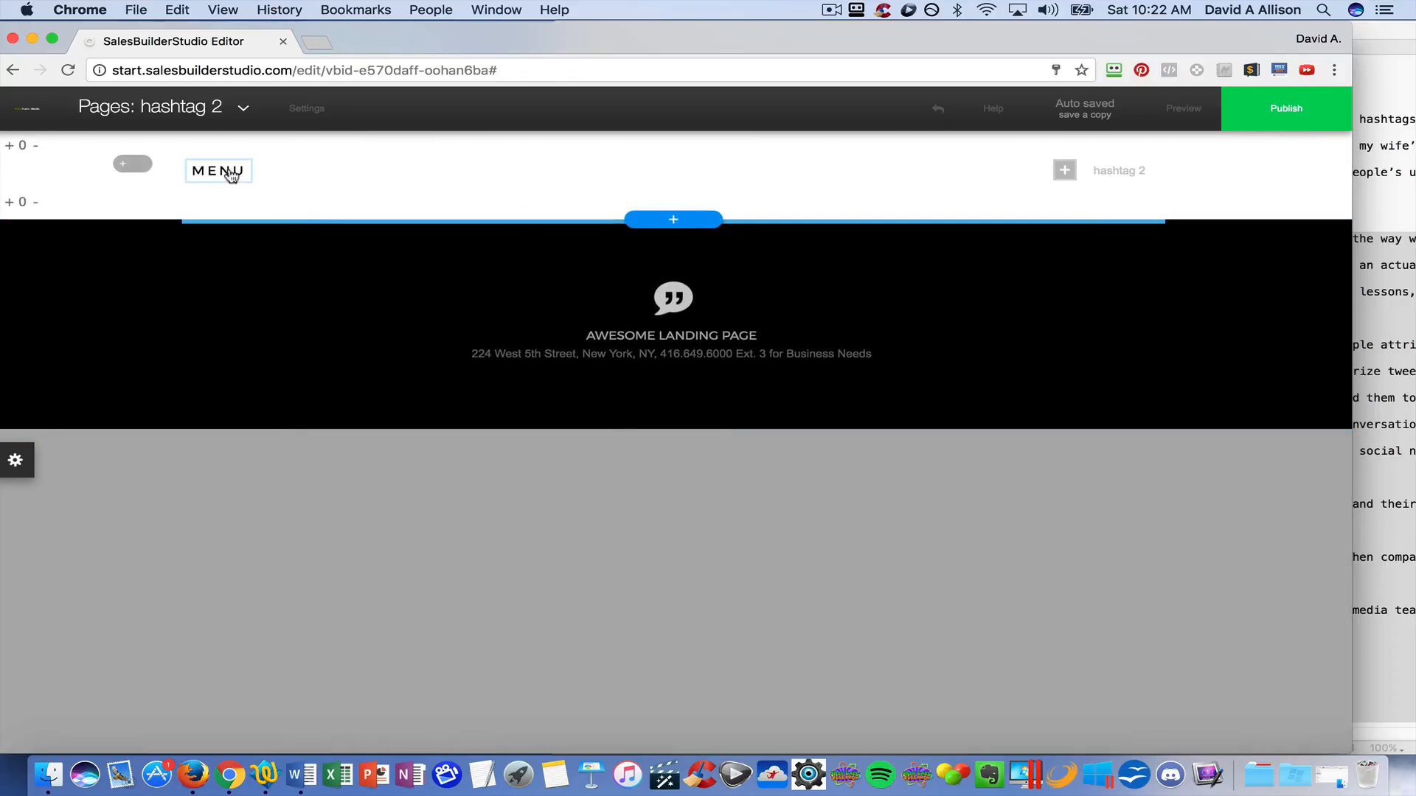
Open the editing options of the MENU title in the hashtag 2 page header
{"action": "left_click", "coordinate": [230, 175]}
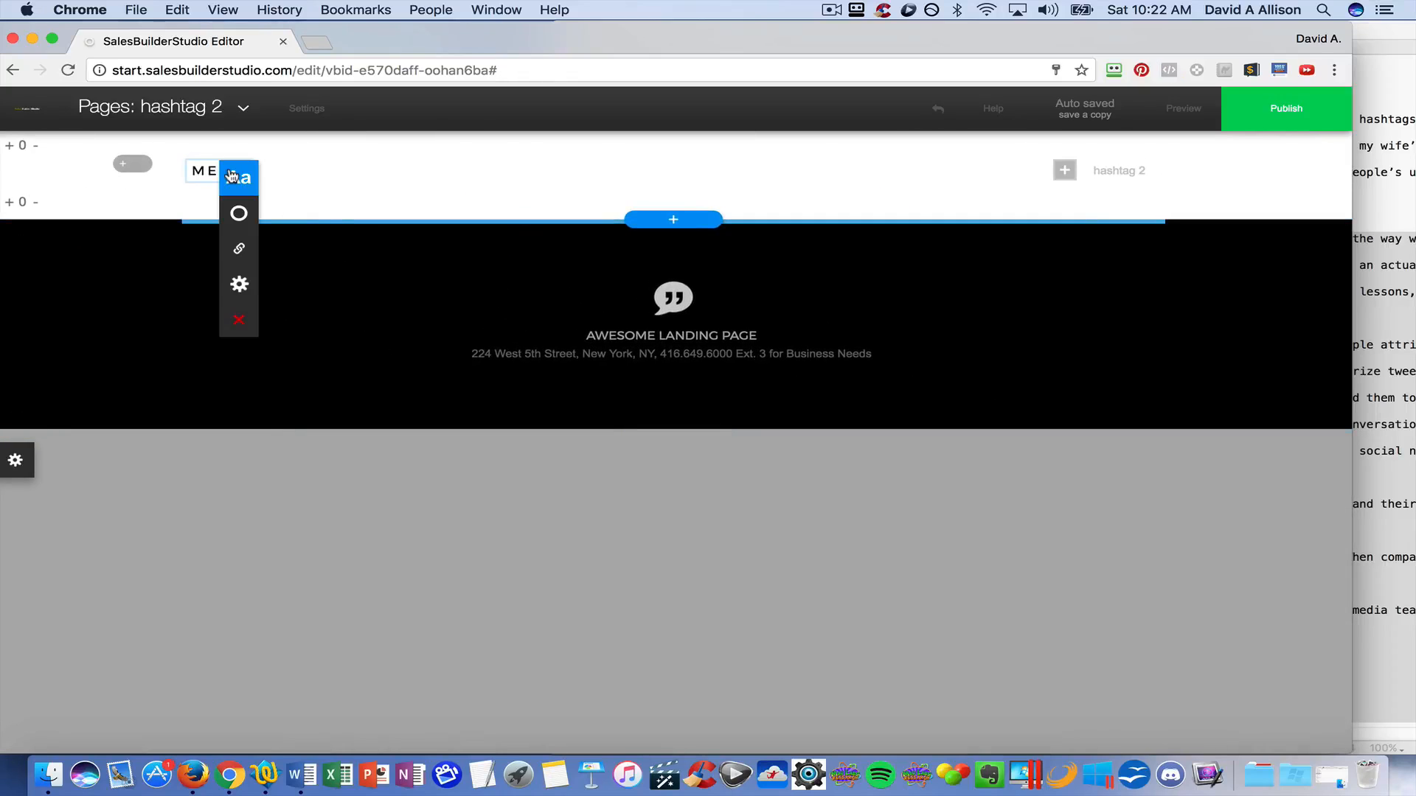